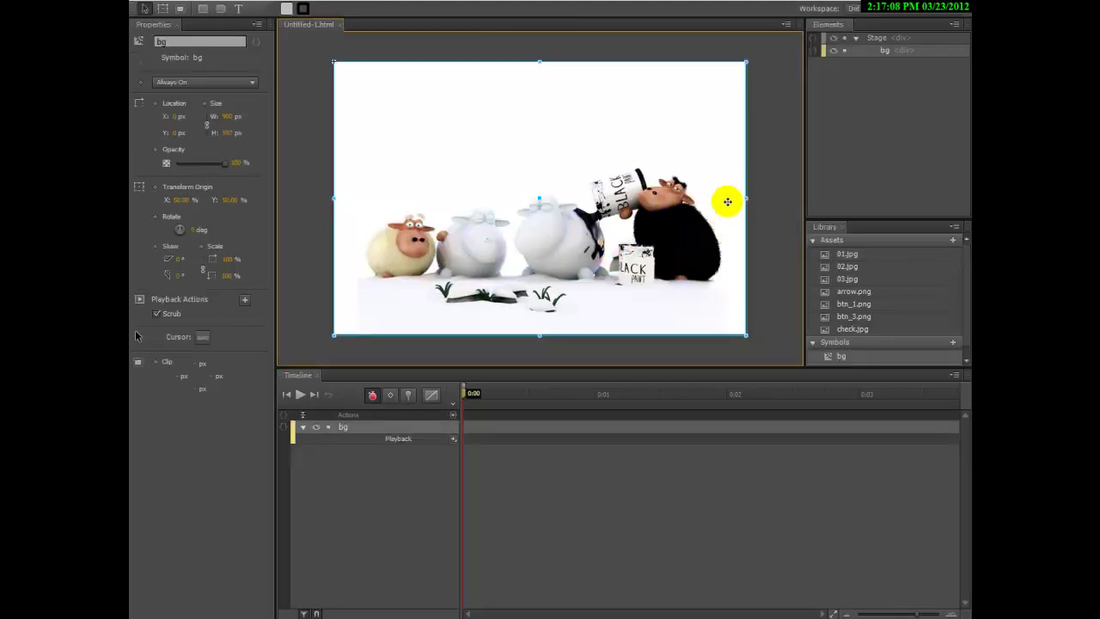
# Place 01.jpg on the Stage flush with its upper-left corner and convert it to a symbol named pic01
pyautogui.moveTo(826, 258); pyautogui.dragTo(342, 70)
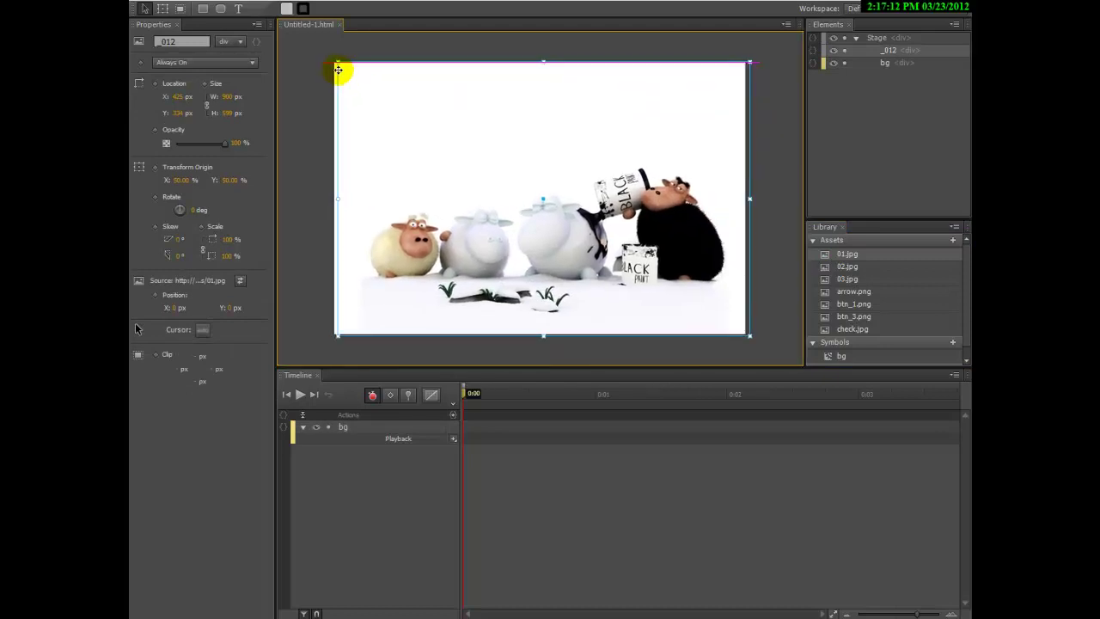
pyautogui.rightClick(340, 77)
pyautogui.click(410, 253)
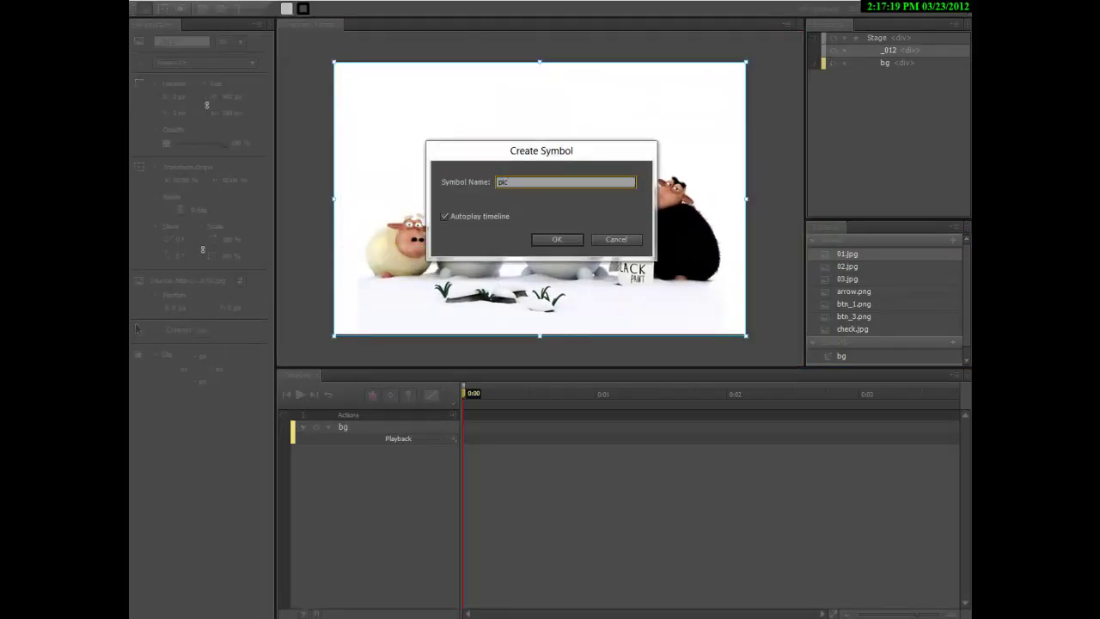
pyautogui.write('pic01')
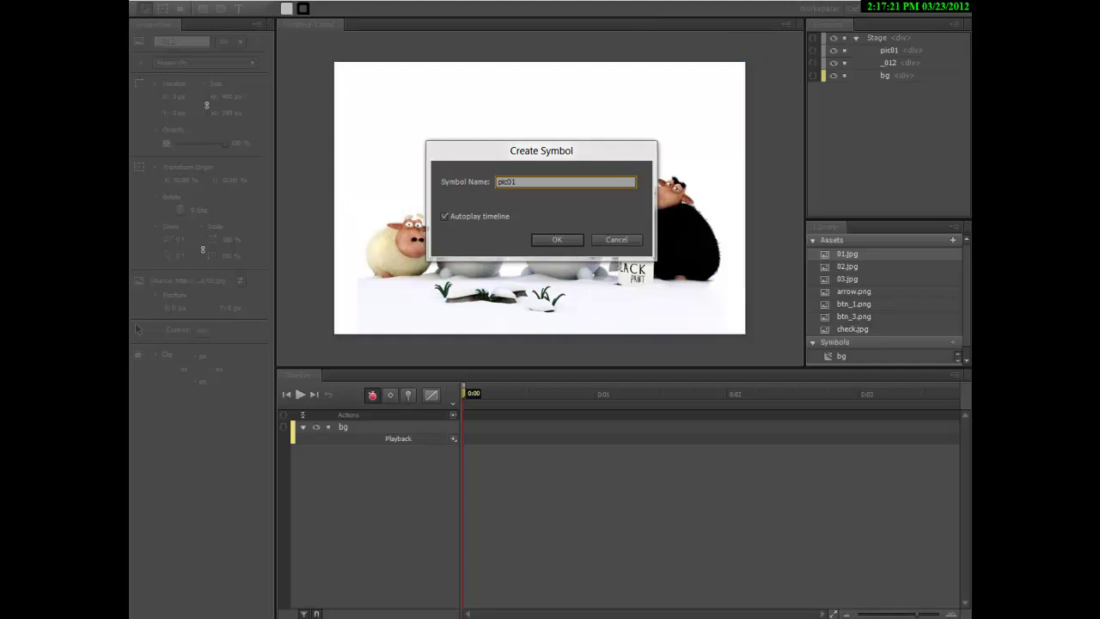
pyautogui.press('Return')
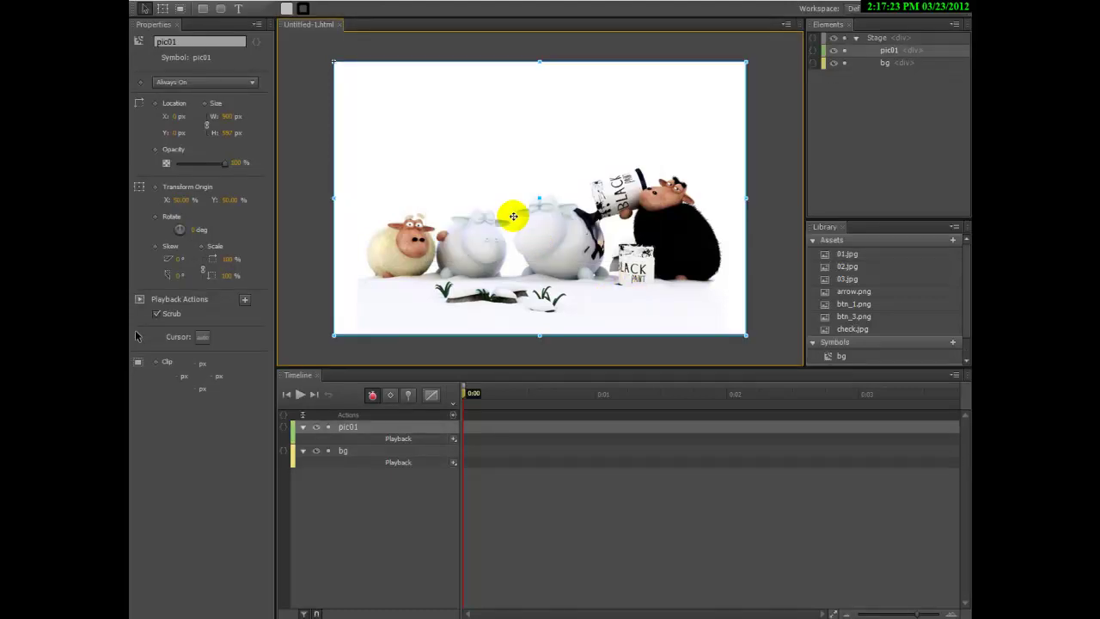
# Inside pic01, animate the image's clip from 0:00 to 0:01 so it reveals from the right edge to full width, and return to the Stage
pyautogui.doubleClick(513, 216)
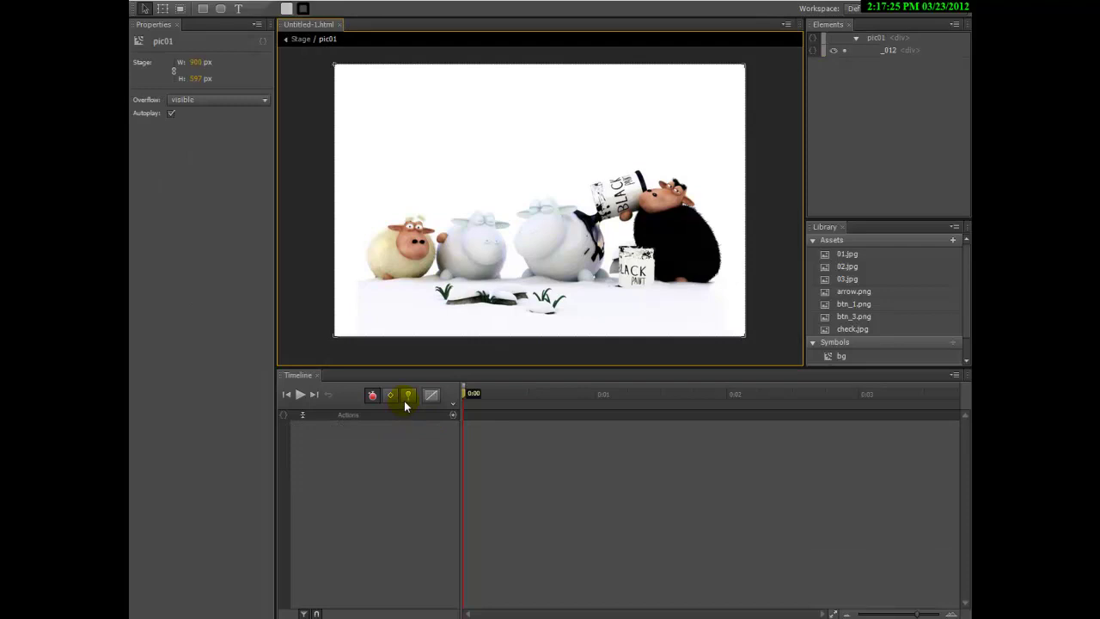
pyautogui.click(407, 405)
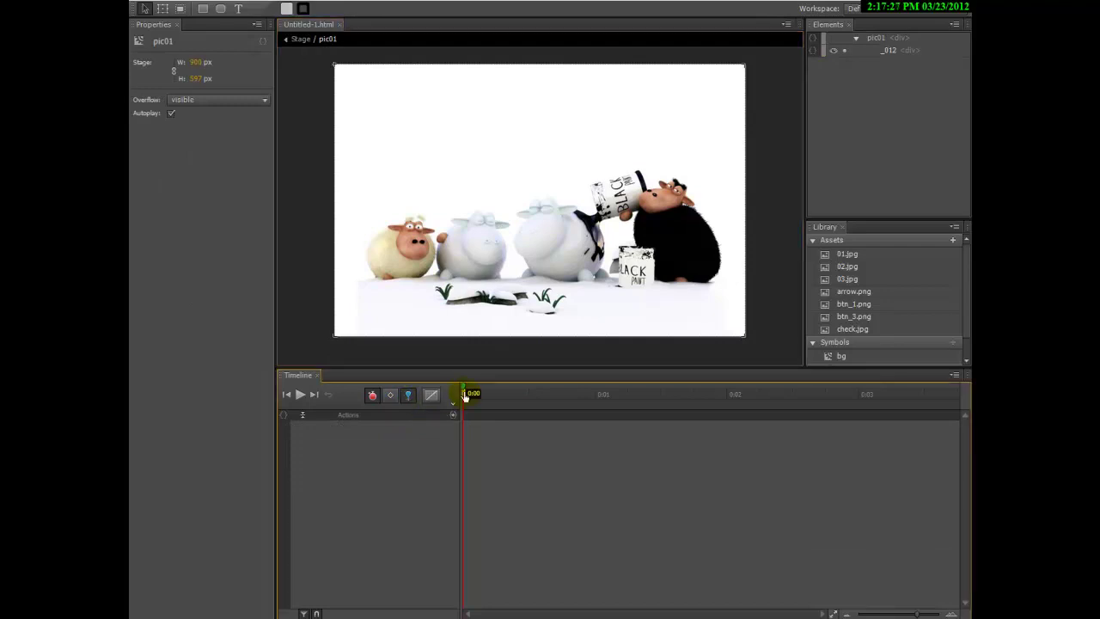
pyautogui.moveTo(464, 391); pyautogui.dragTo(594, 401)
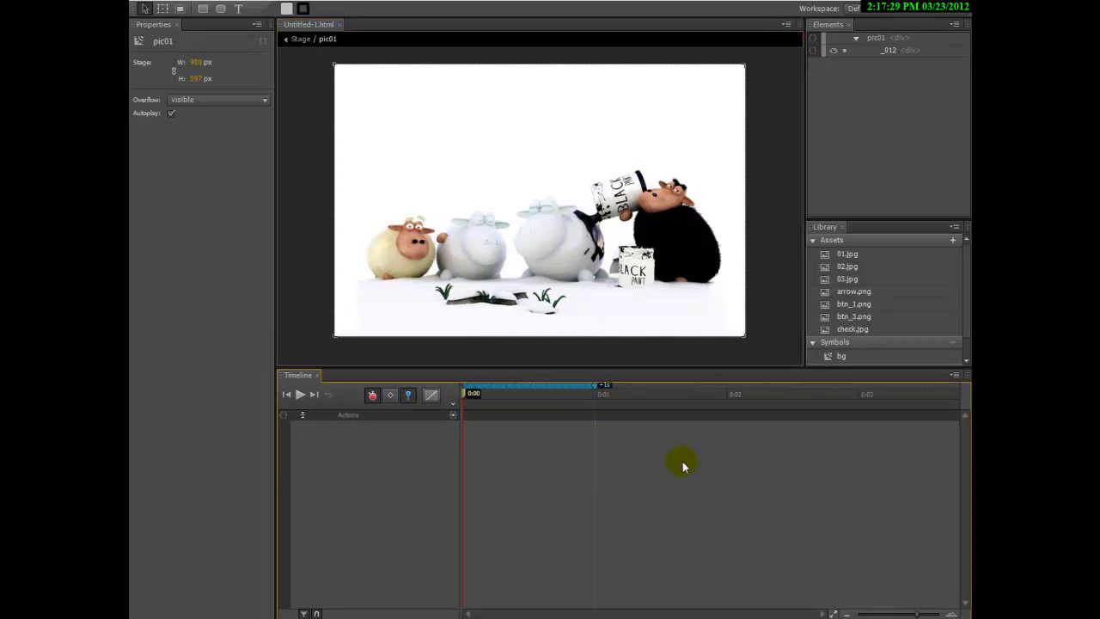
pyautogui.click(180, 8)
pyautogui.click(446, 167)
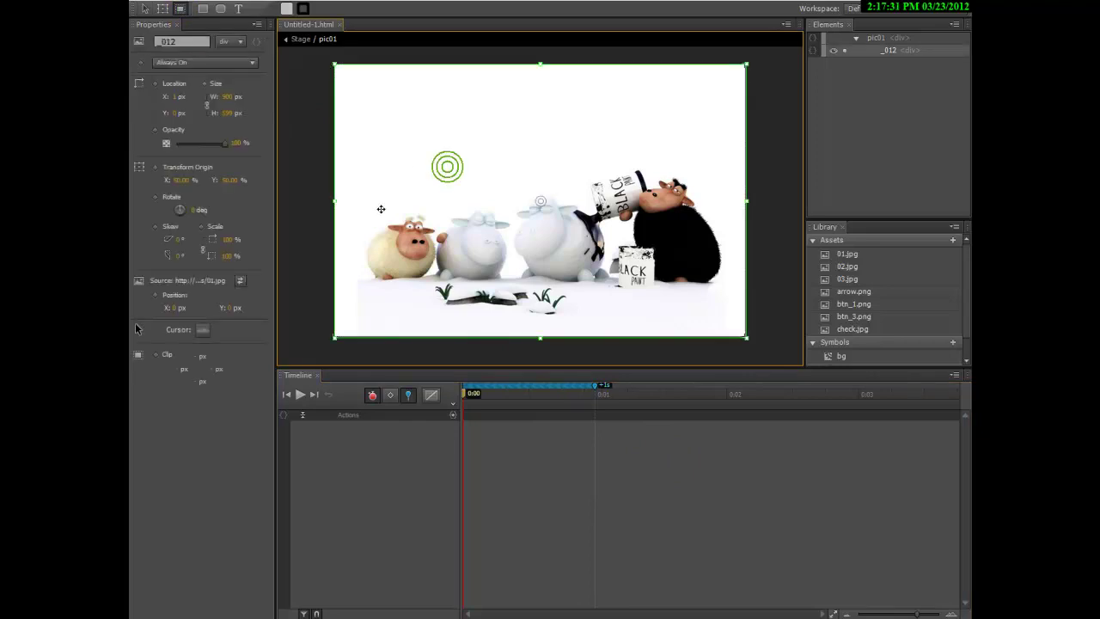
pyautogui.click(743, 199)
pyautogui.moveTo(746, 200); pyautogui.dragTo(745, 200)
pyautogui.click(300, 39)
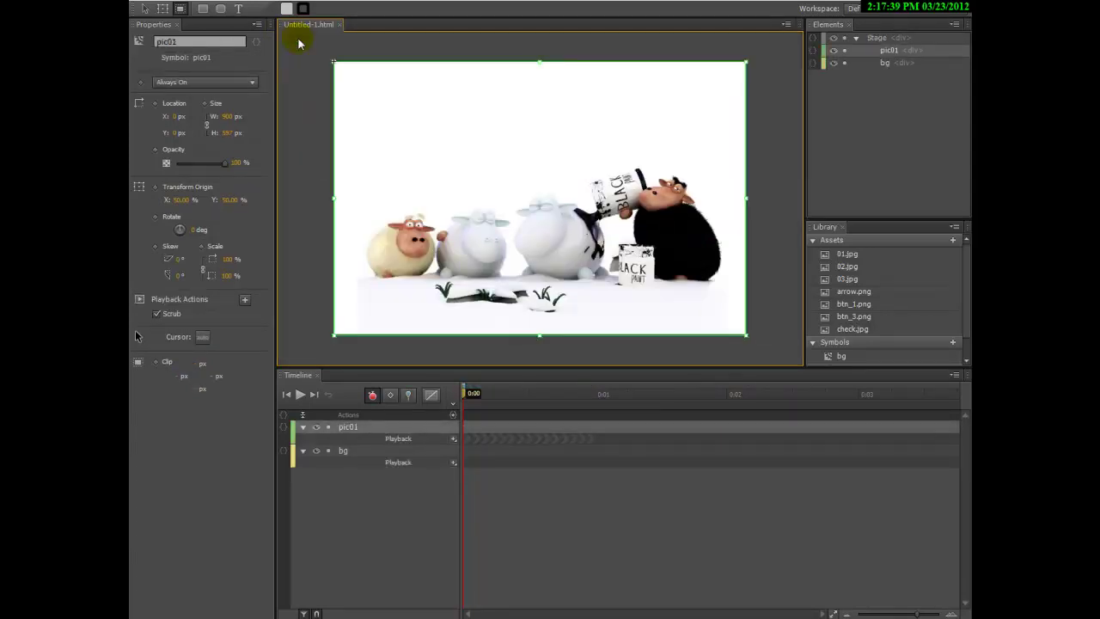
# Set the pic01 symbol's overflow to hidden and return to the Stage
pyautogui.doubleClick(464, 157)
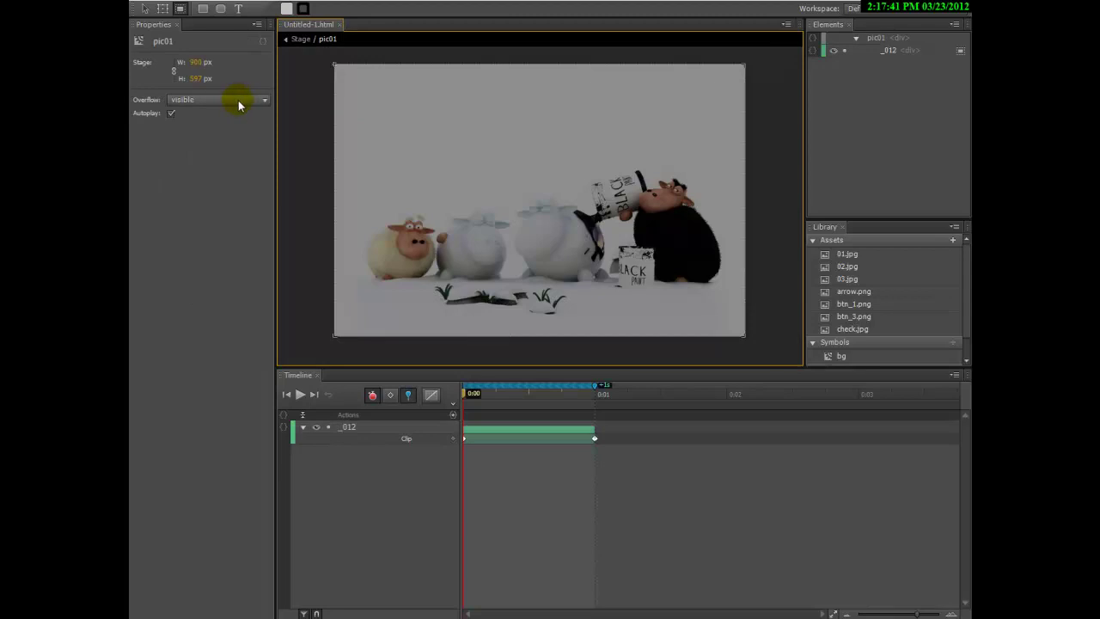
pyautogui.click(254, 101)
pyautogui.click(319, 123)
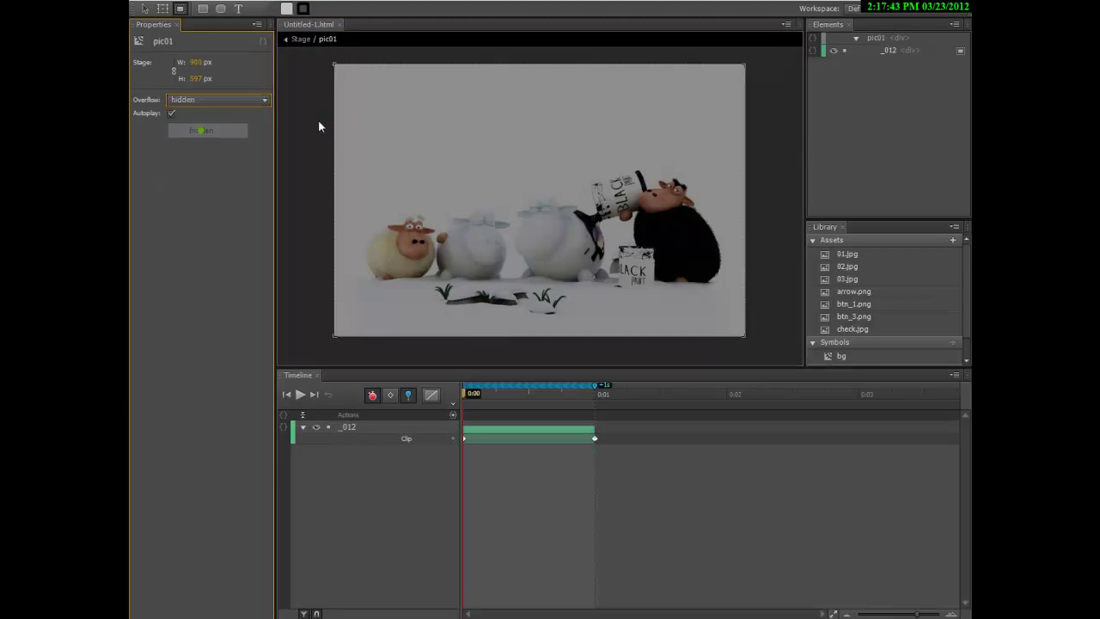
pyautogui.click(300, 39)
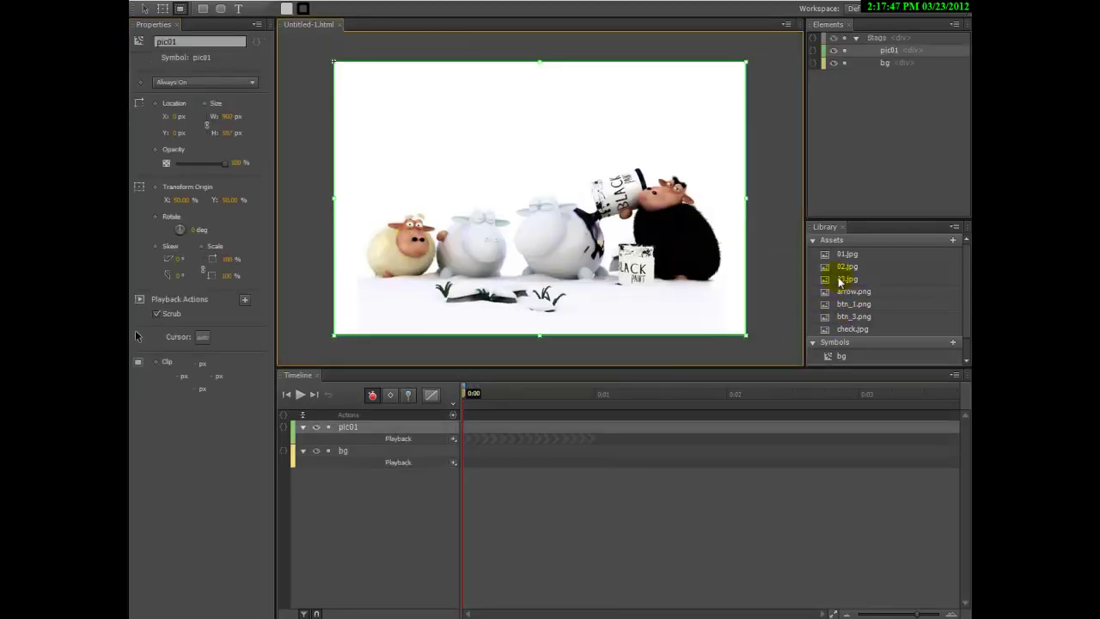
# Place 02.jpg on the Stage flush with its upper-left corner and convert it to a symbol named pic02
pyautogui.moveTo(838, 266); pyautogui.dragTo(348, 77)
pyautogui.rightClick(348, 77)
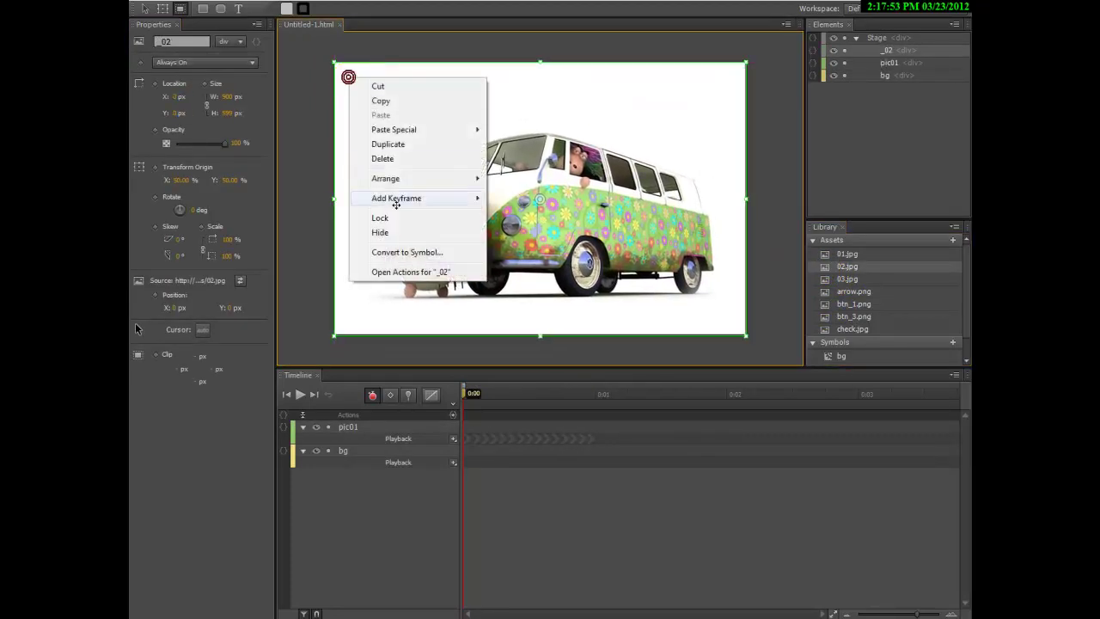
pyautogui.click(394, 253)
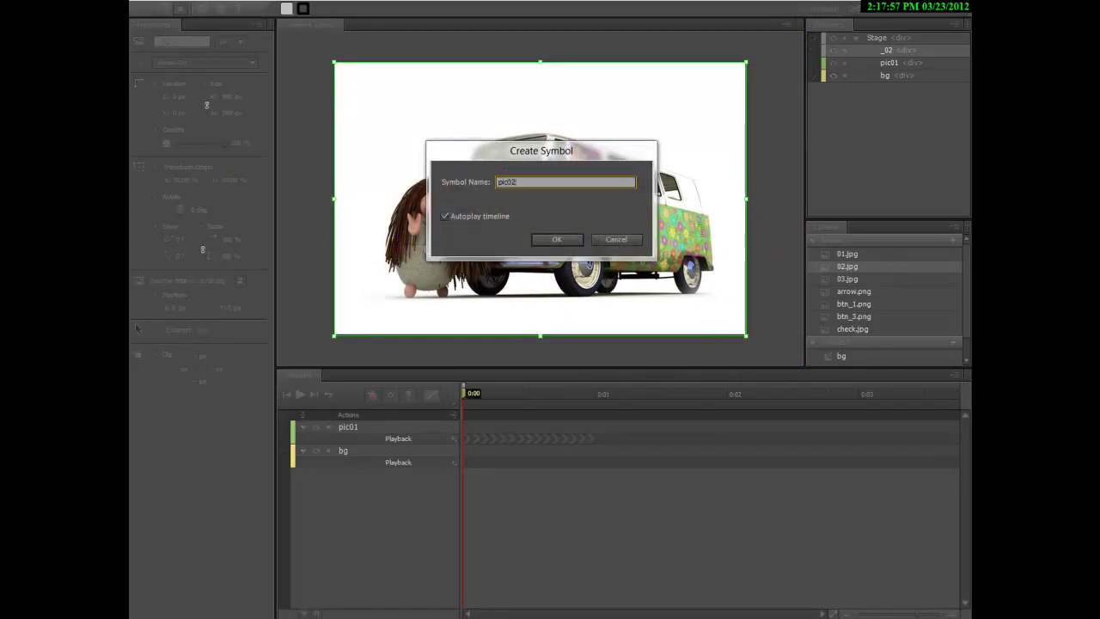
pyautogui.press('Return')
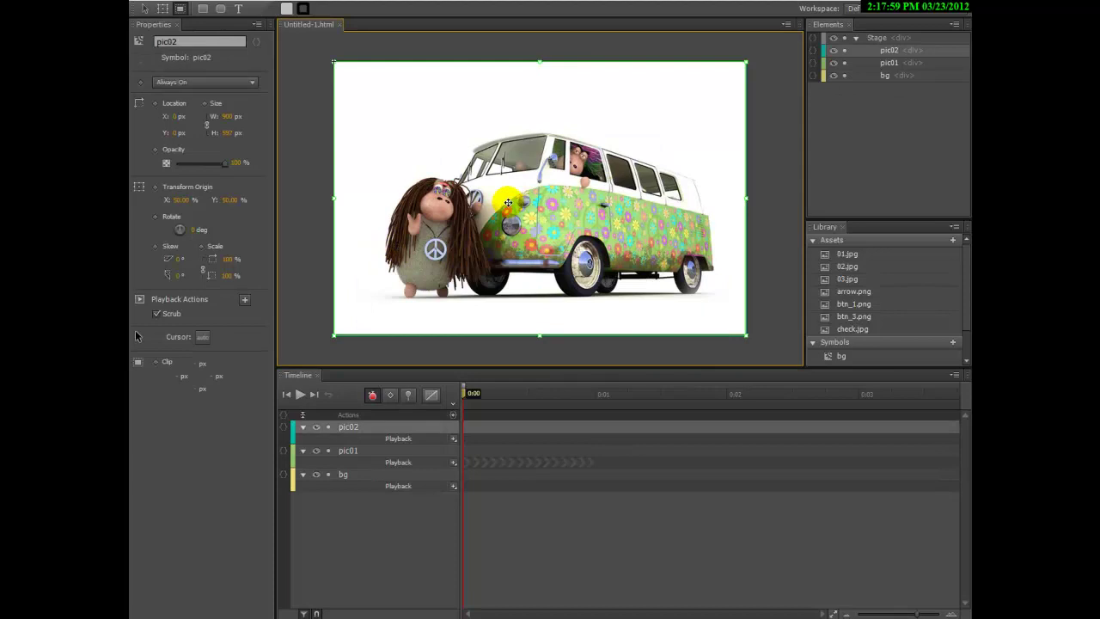
# Inside pic02, animate the image's clip from 0:00 to 0:01 so it reveals from the right edge to full width
pyautogui.doubleClick(508, 203)
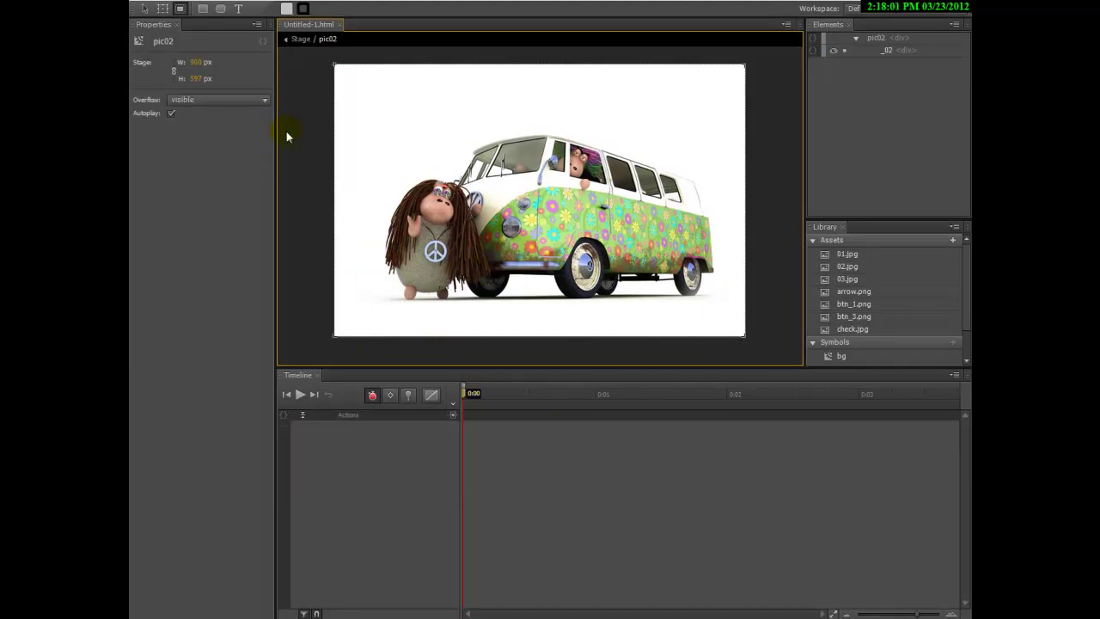
pyautogui.moveTo(462, 391); pyautogui.dragTo(593, 394)
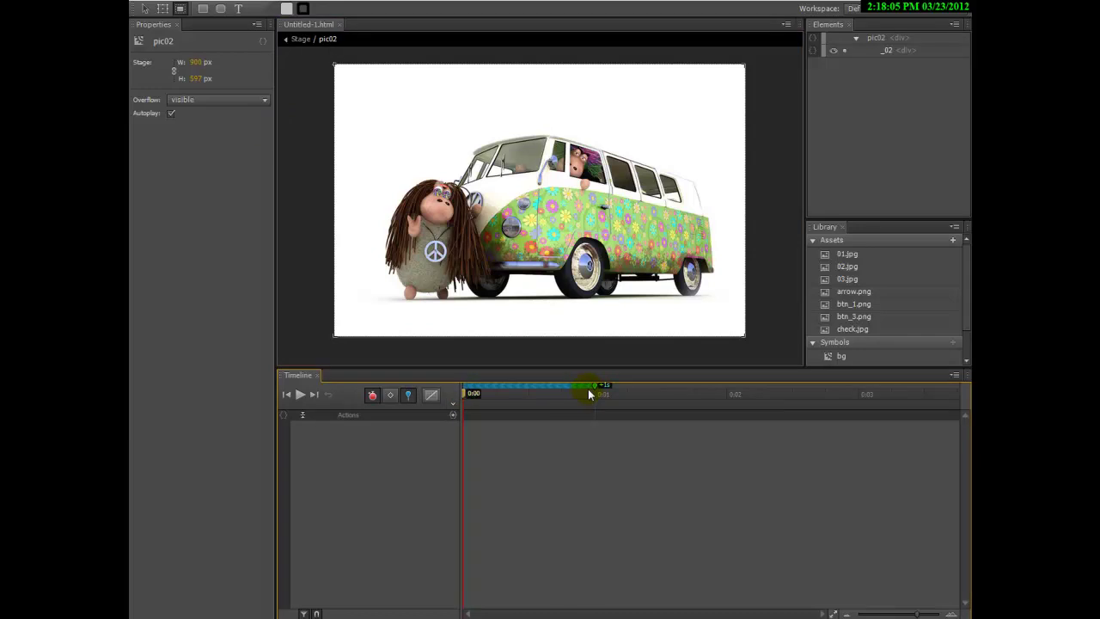
pyautogui.click(441, 209)
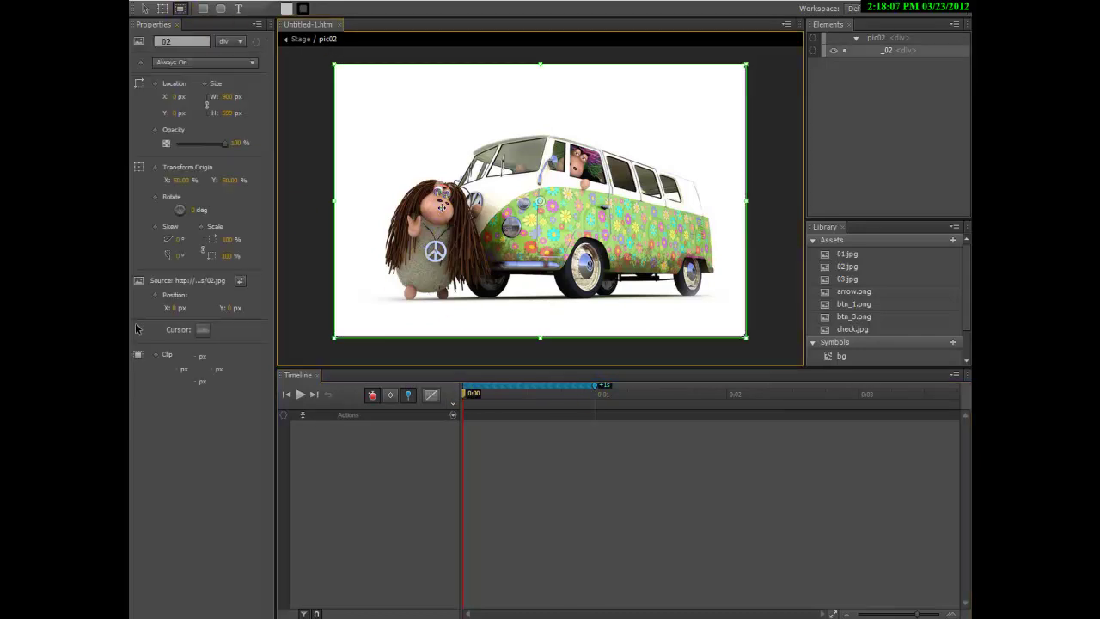
pyautogui.moveTo(334, 200); pyautogui.dragTo(746, 201)
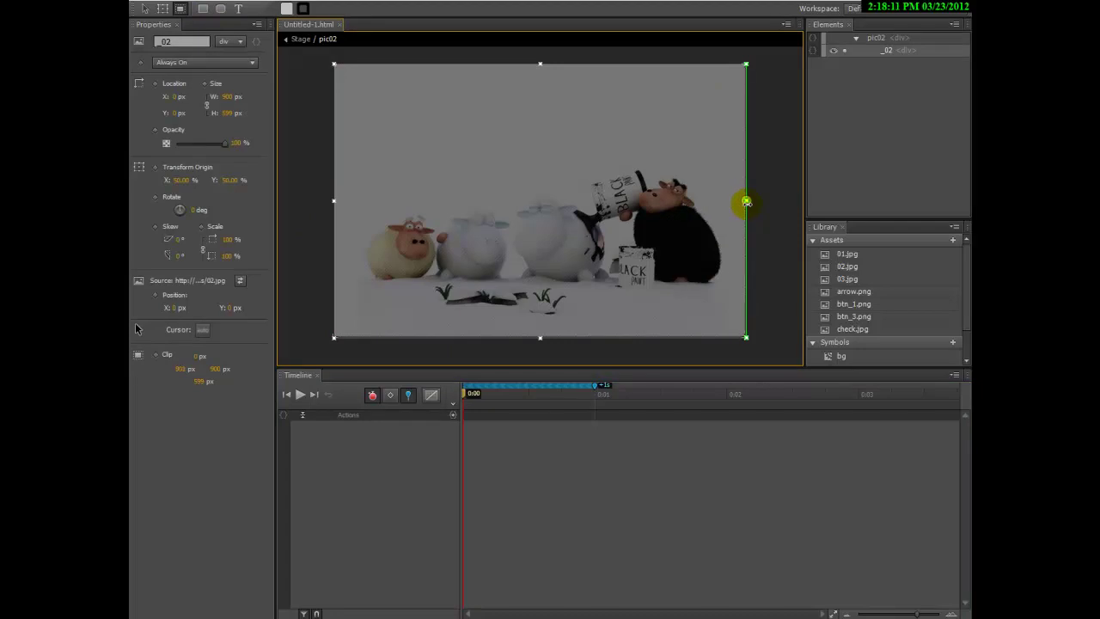
pyautogui.click(361, 175)
pyautogui.click(311, 156)
# Set the pic02 symbol's overflow to hidden and return to the Stage
pyautogui.click(253, 99)
pyautogui.click(219, 131)
pyautogui.click(299, 39)
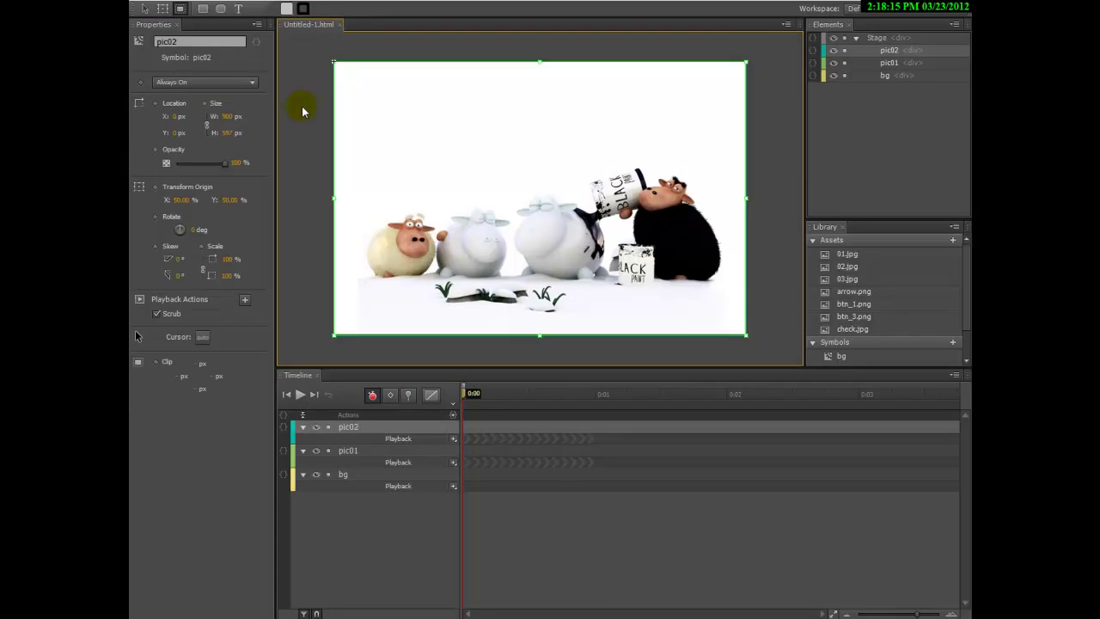
# Place 03.jpg on the Stage flush with its upper-left corner and convert it to a symbol named pic03
pyautogui.moveTo(828, 283); pyautogui.dragTo(336, 66)
pyautogui.rightClick(345, 74)
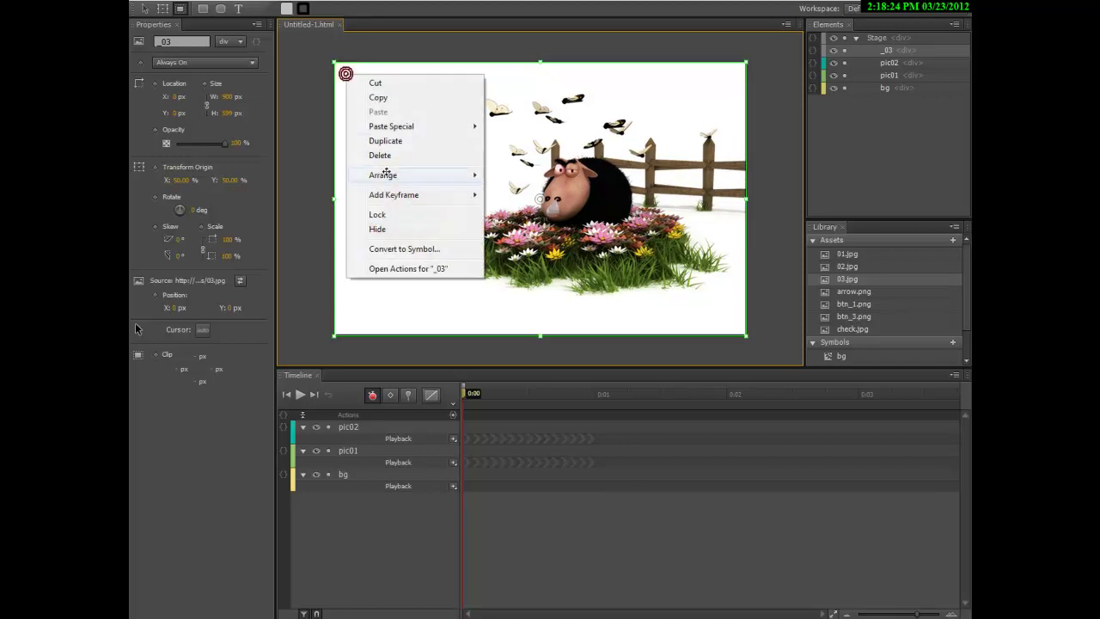
pyautogui.click(398, 250)
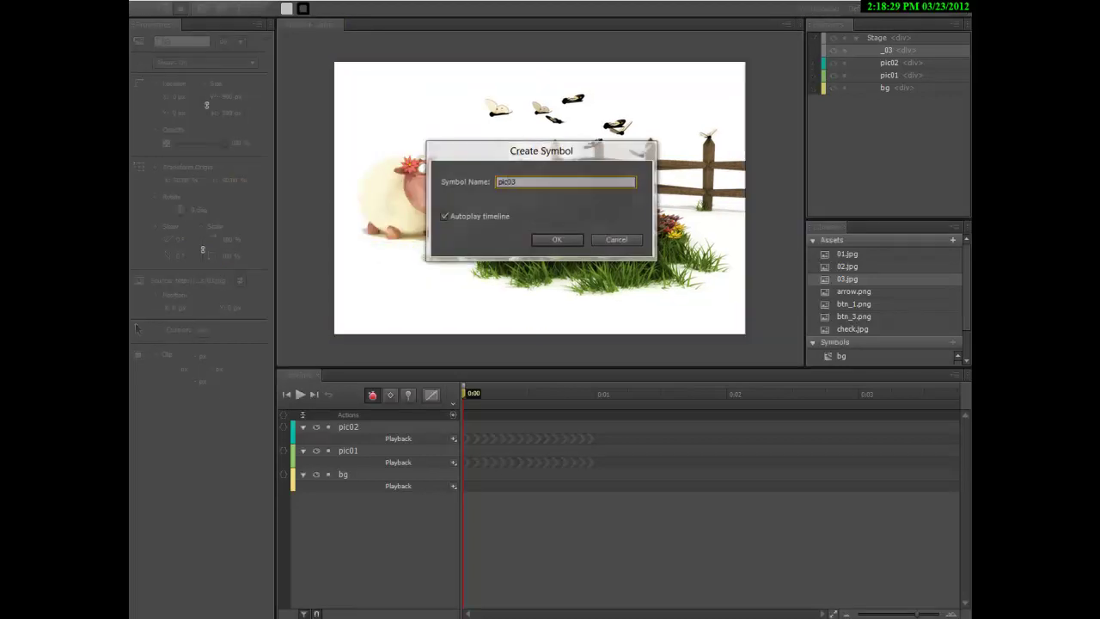
pyautogui.write('pic03')
pyautogui.press('Return')
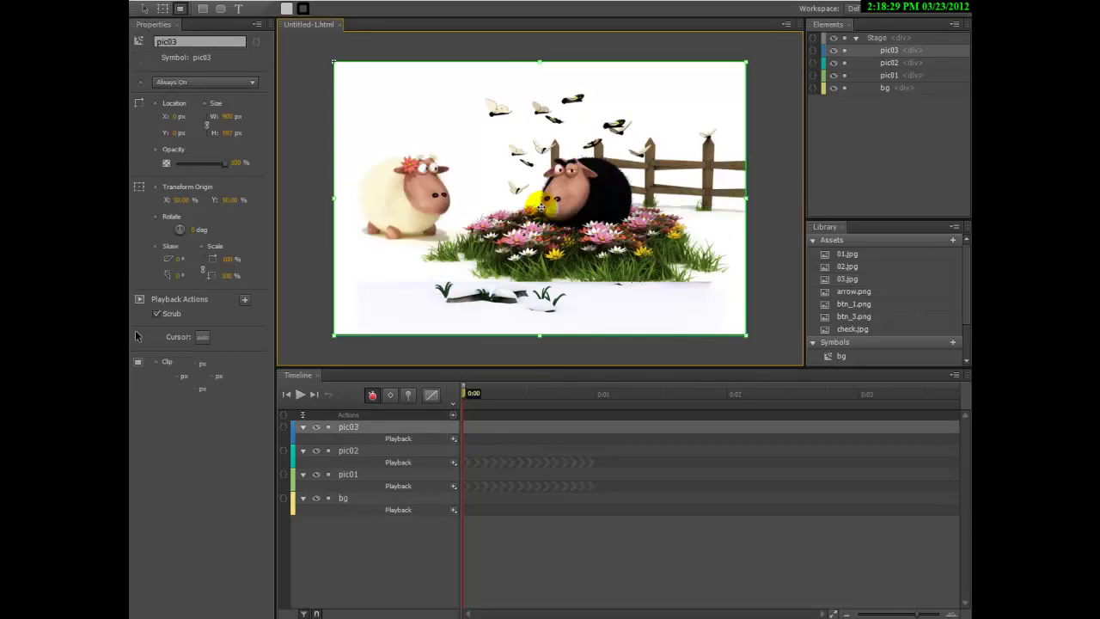
# Inside pic03, animate the image's clip from 0:00 to 0:01 so it reveals from the right edge to full width
pyautogui.doubleClick(499, 242)
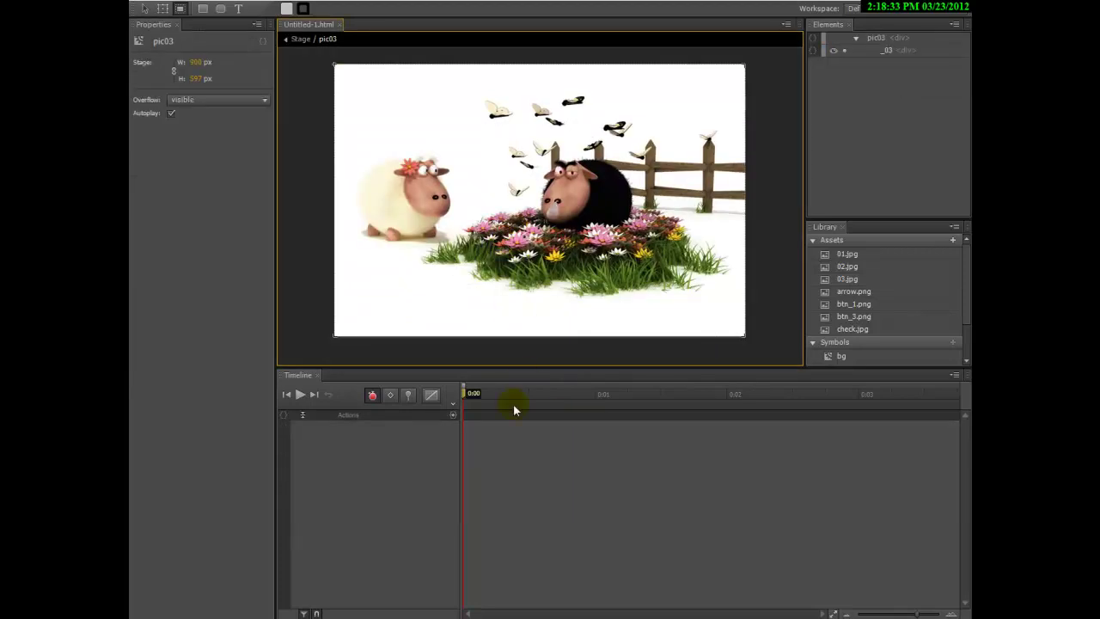
pyautogui.click(408, 395)
pyautogui.moveTo(467, 391); pyautogui.dragTo(593, 391)
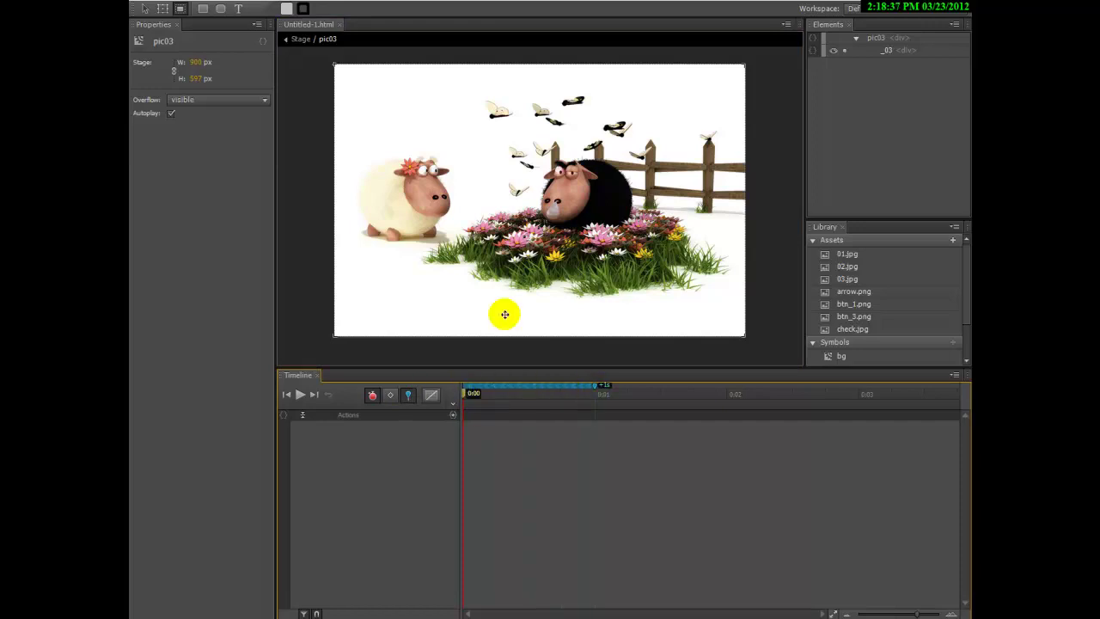
pyautogui.click(494, 151)
pyautogui.click(339, 204)
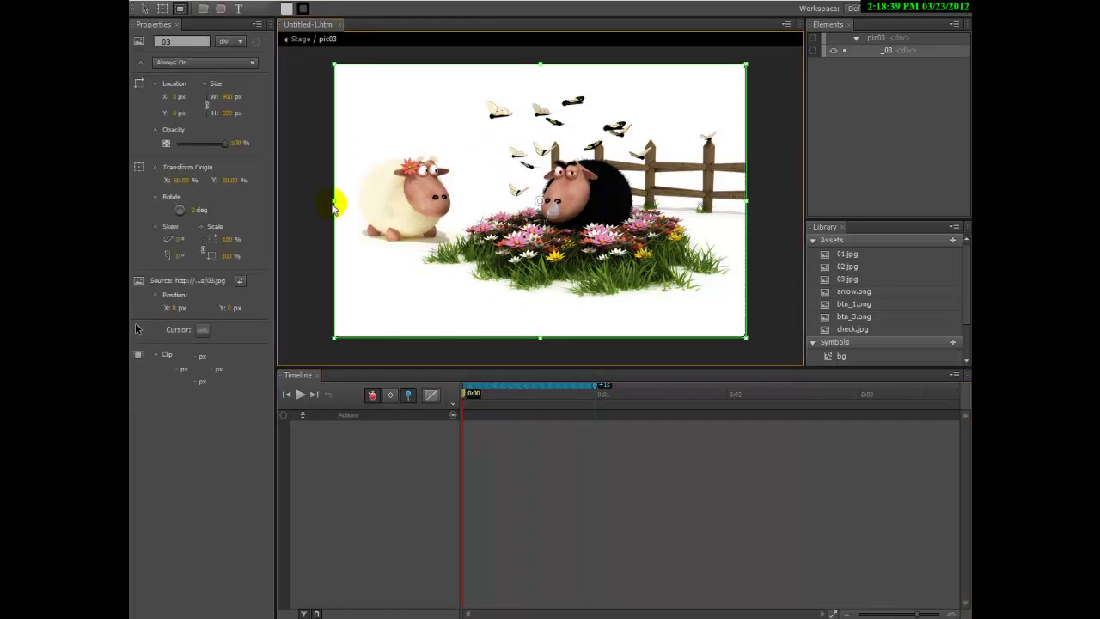
pyautogui.moveTo(332, 201); pyautogui.dragTo(745, 204)
pyautogui.click(298, 82)
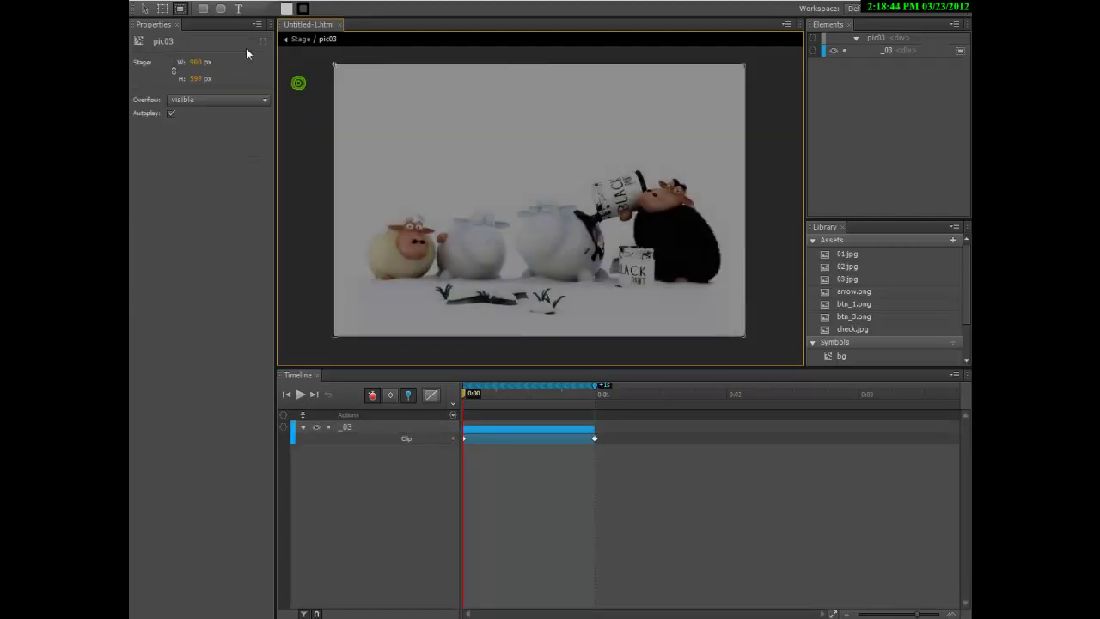
# Set the pic03 symbol's overflow to hidden and return to the Stage
pyautogui.click(239, 102)
pyautogui.click(217, 129)
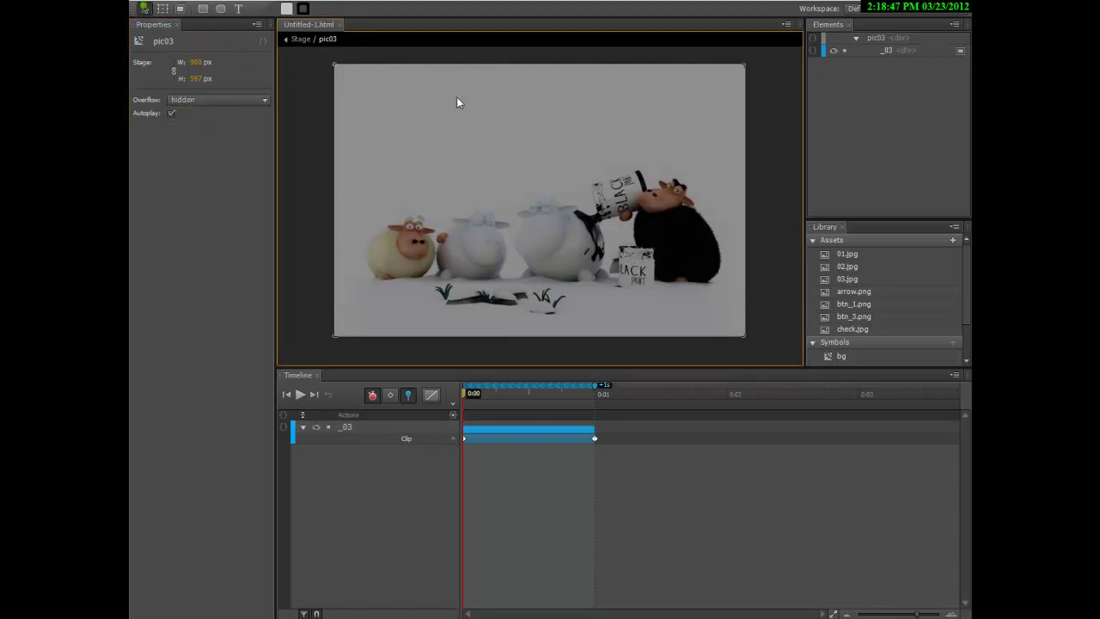
pyautogui.click(299, 38)
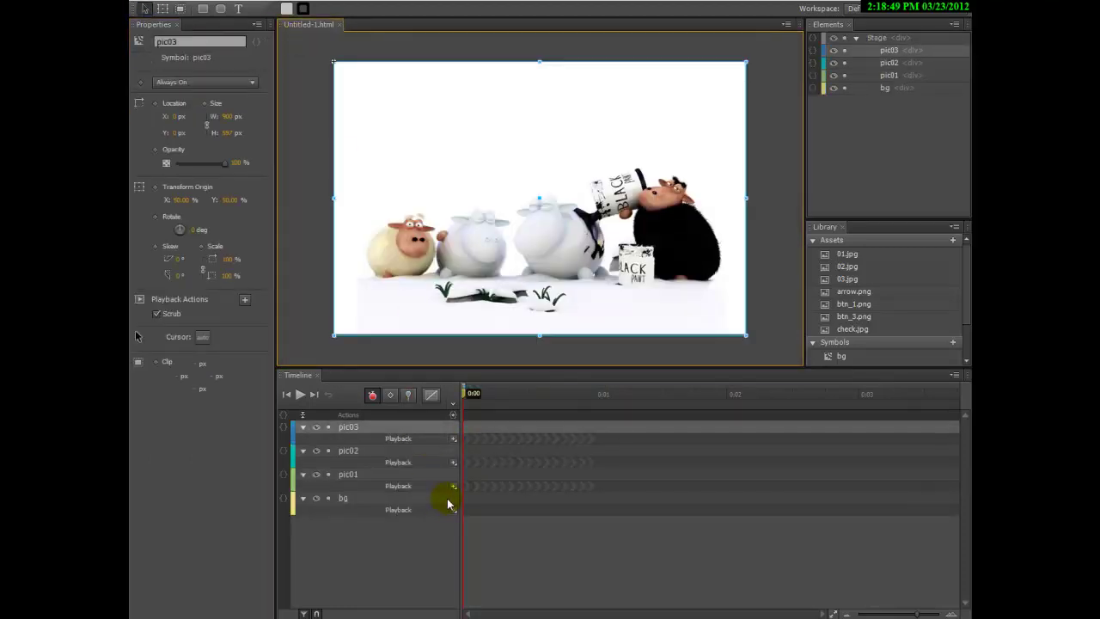
# Add a Stop playback action at 0:00 to the pic01, pic02 and pic03 symbols on the Stage timeline
pyautogui.click(453, 486)
pyautogui.click(490, 550)
pyautogui.click(452, 462)
pyautogui.click(490, 524)
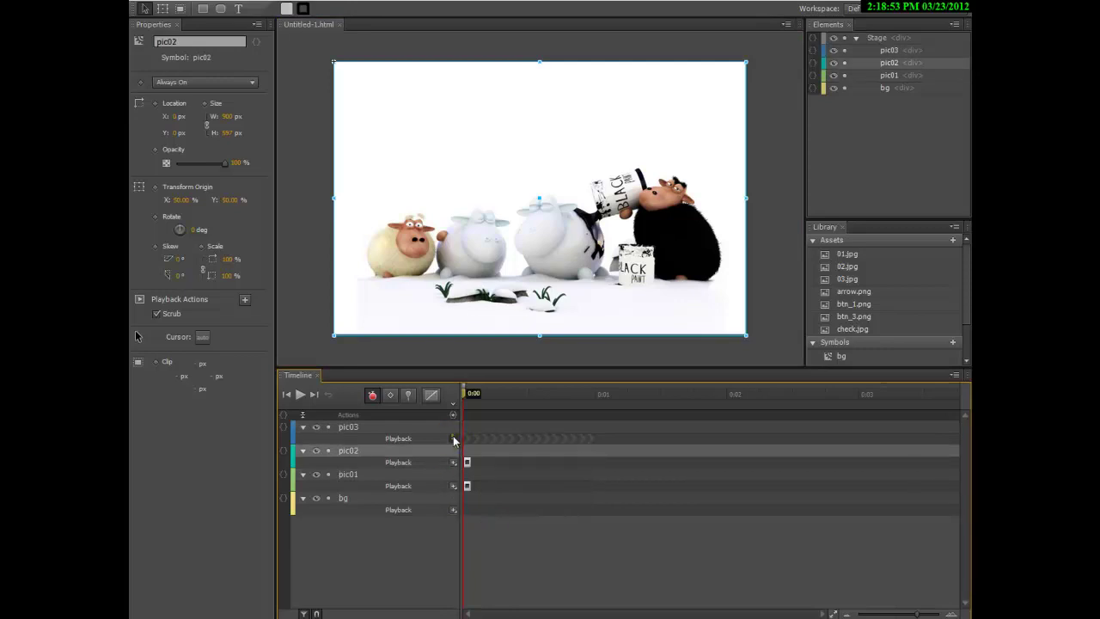
pyautogui.click(453, 438)
pyautogui.click(489, 500)
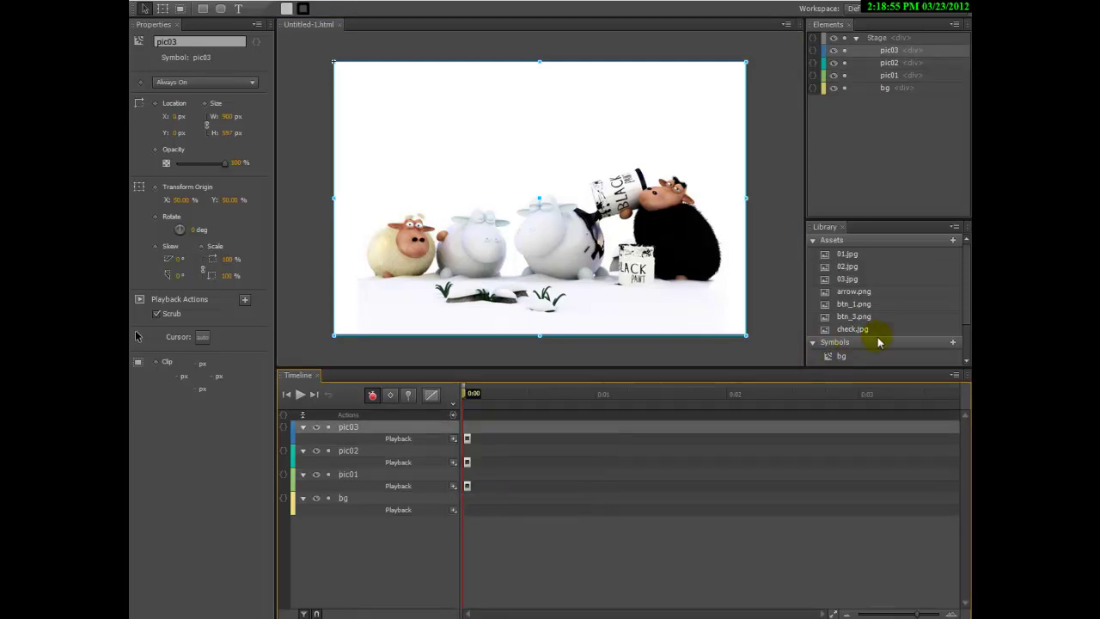
# Place check.jpg over the Stage from its upper-left corner and convert it to a symbol named go_to
pyautogui.moveTo(827, 329); pyautogui.dragTo(344, 69)
pyautogui.rightClick(340, 70)
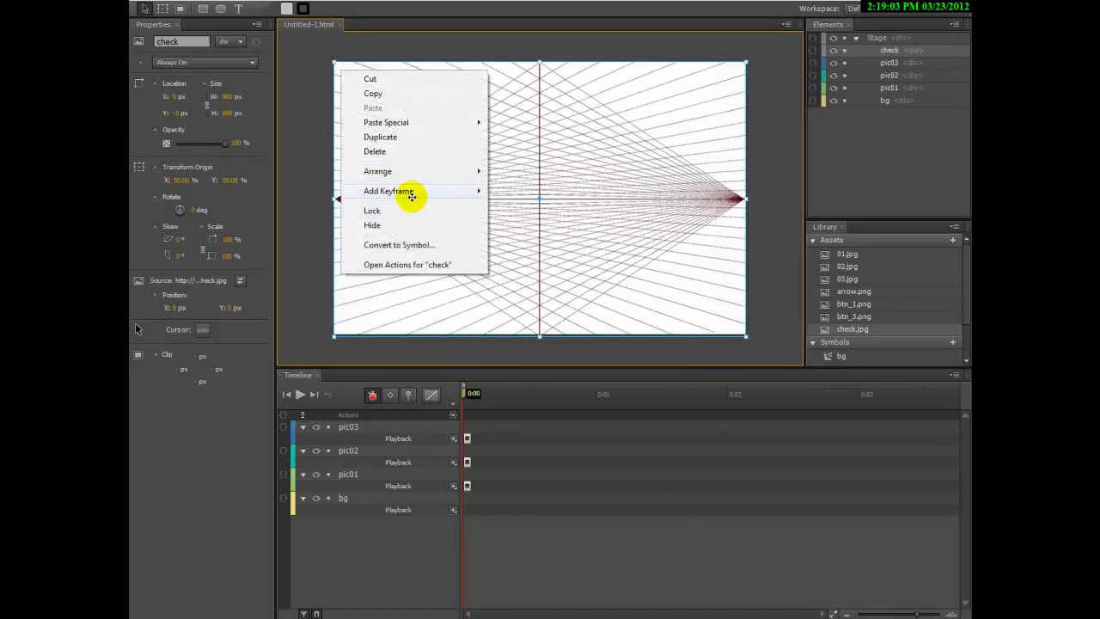
pyautogui.click(403, 246)
pyautogui.write('go')
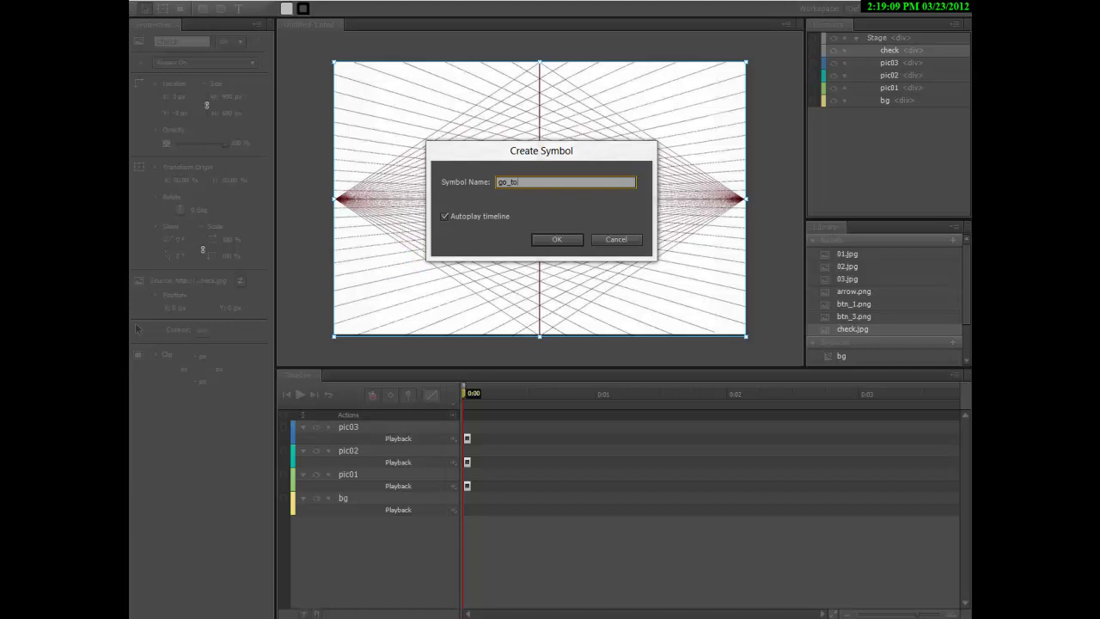
pyautogui.write('_to')
pyautogui.press('Return')
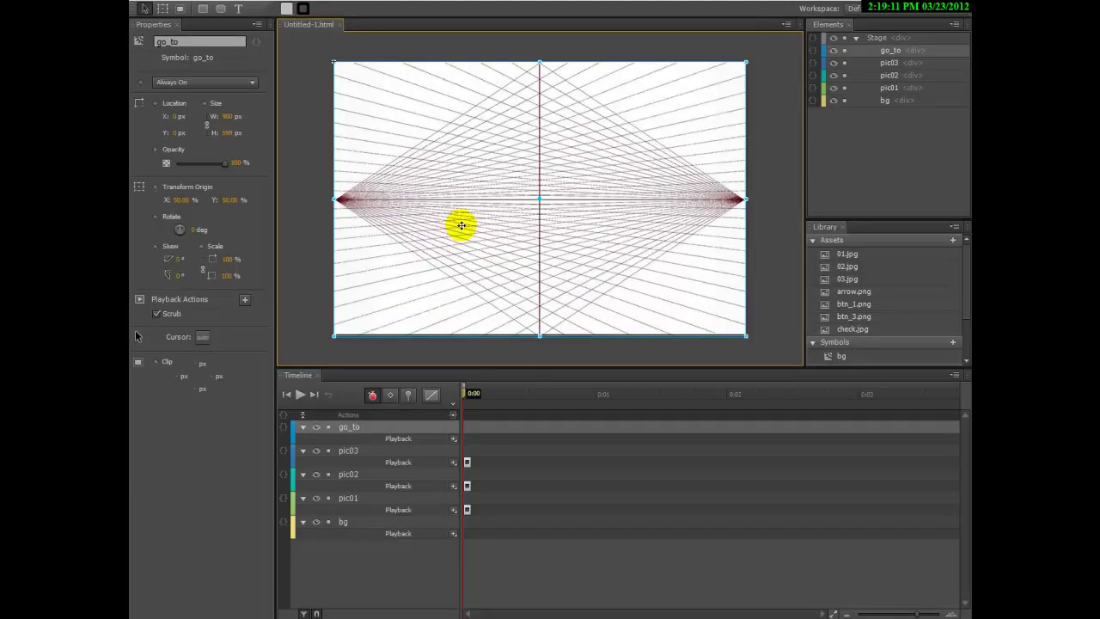
# Inside go_to, animate the check image's clip from 0:00 to 0:01 so it reveals from the right edge to full width
pyautogui.doubleClick(478, 217)
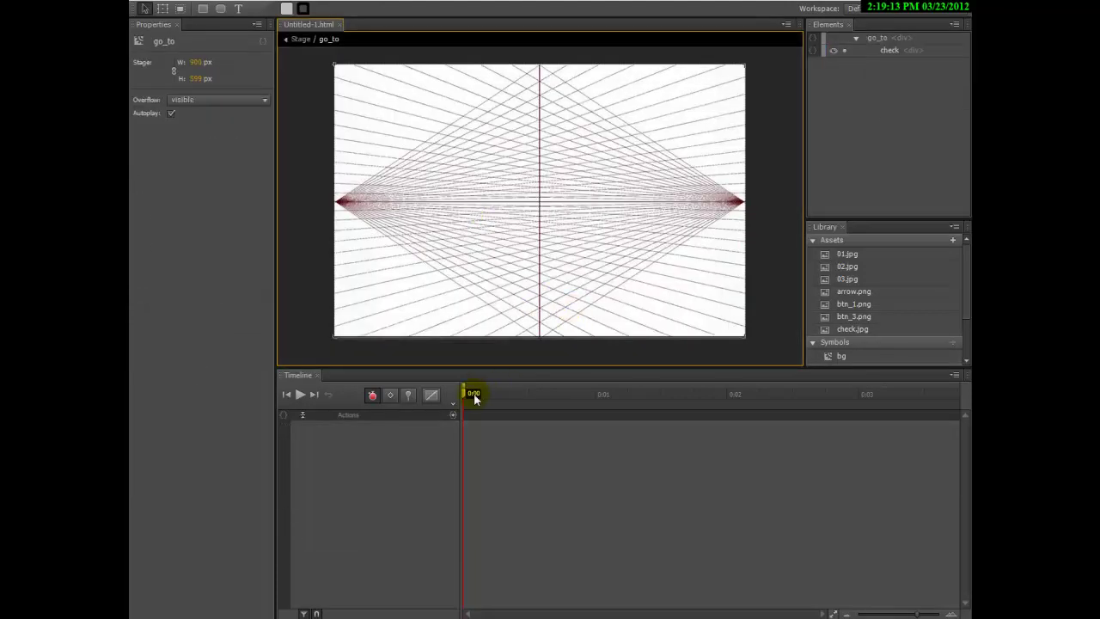
pyautogui.click(400, 395)
pyautogui.moveTo(464, 392); pyautogui.dragTo(594, 392)
pyautogui.click(180, 8)
pyautogui.click(400, 119)
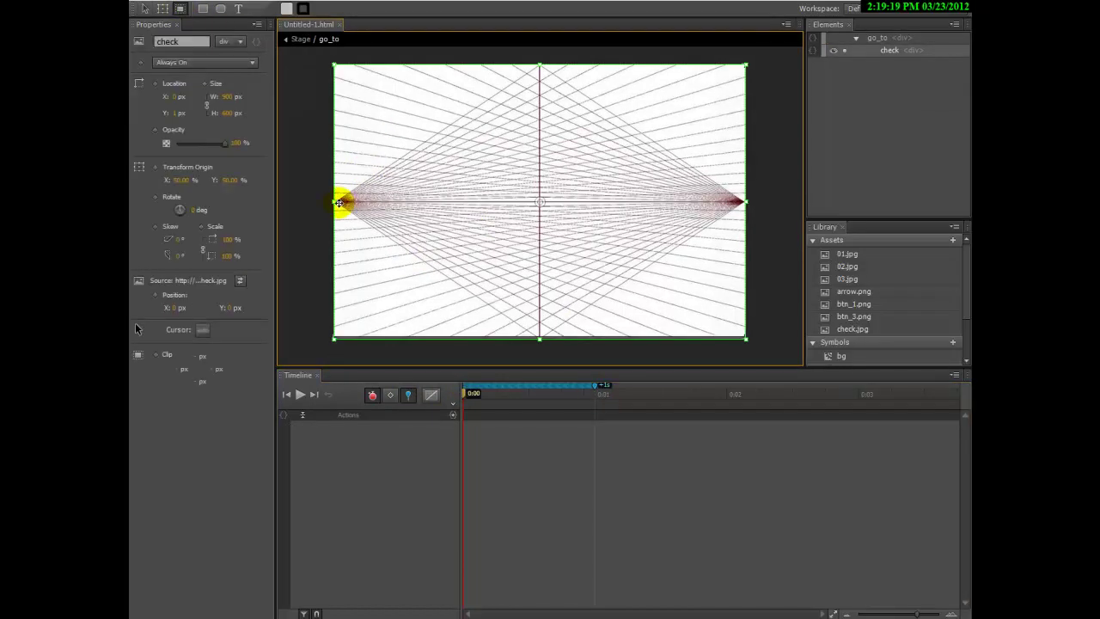
pyautogui.moveTo(334, 203); pyautogui.dragTo(746, 207)
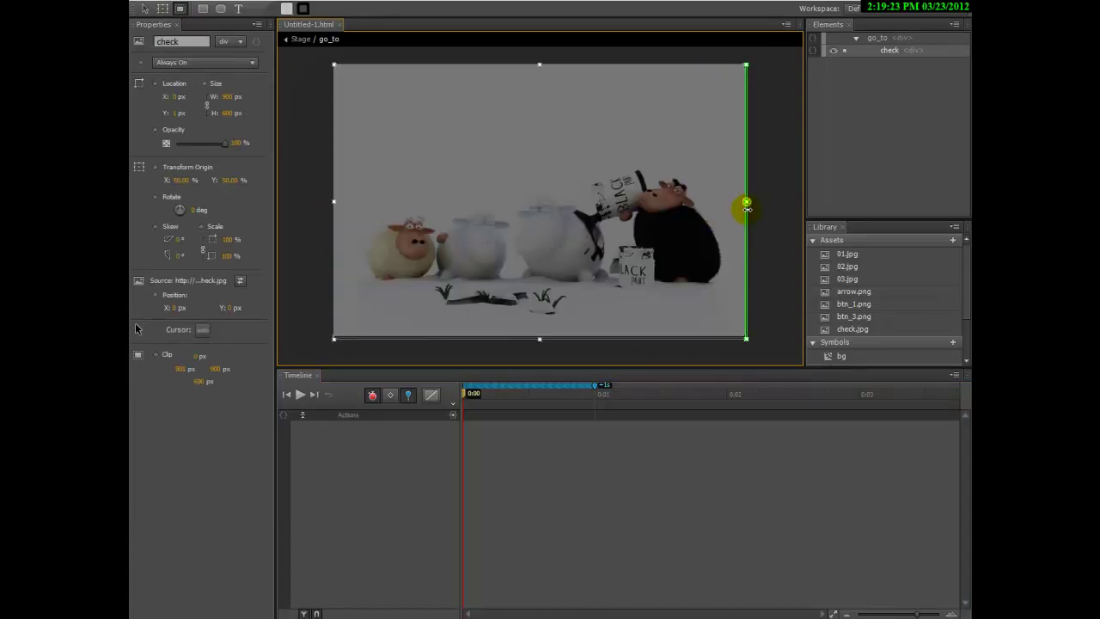
pyautogui.moveTo(747, 207); pyautogui.dragTo(747, 213)
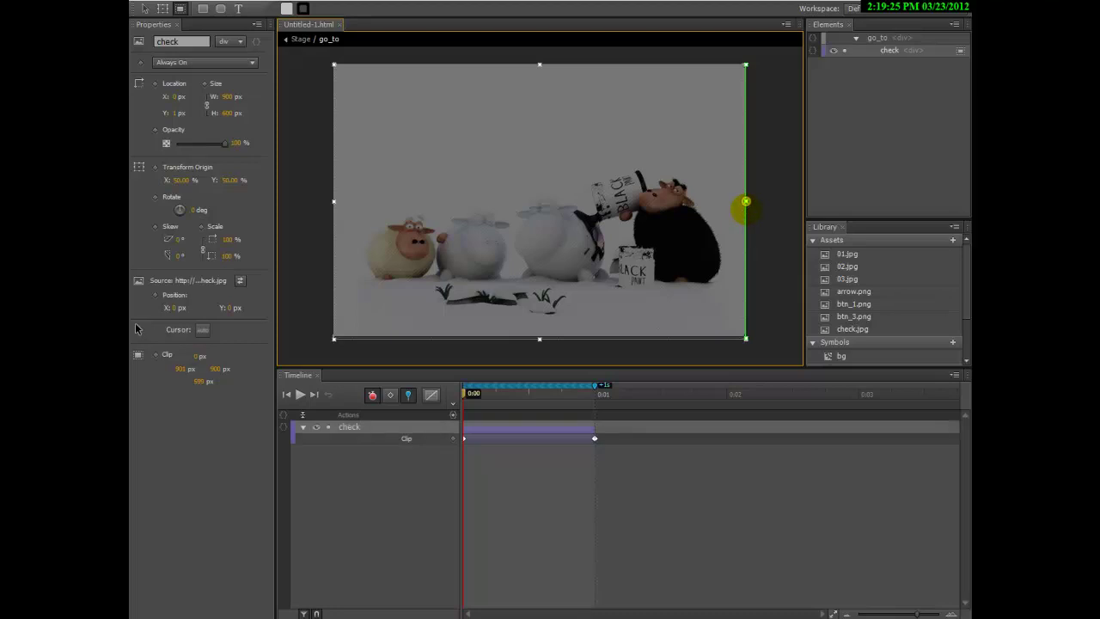
# Animate the check image's clip from 0:01 to 0:02 so its right side closes to the left edge
pyautogui.moveTo(463, 395); pyautogui.dragTo(726, 408)
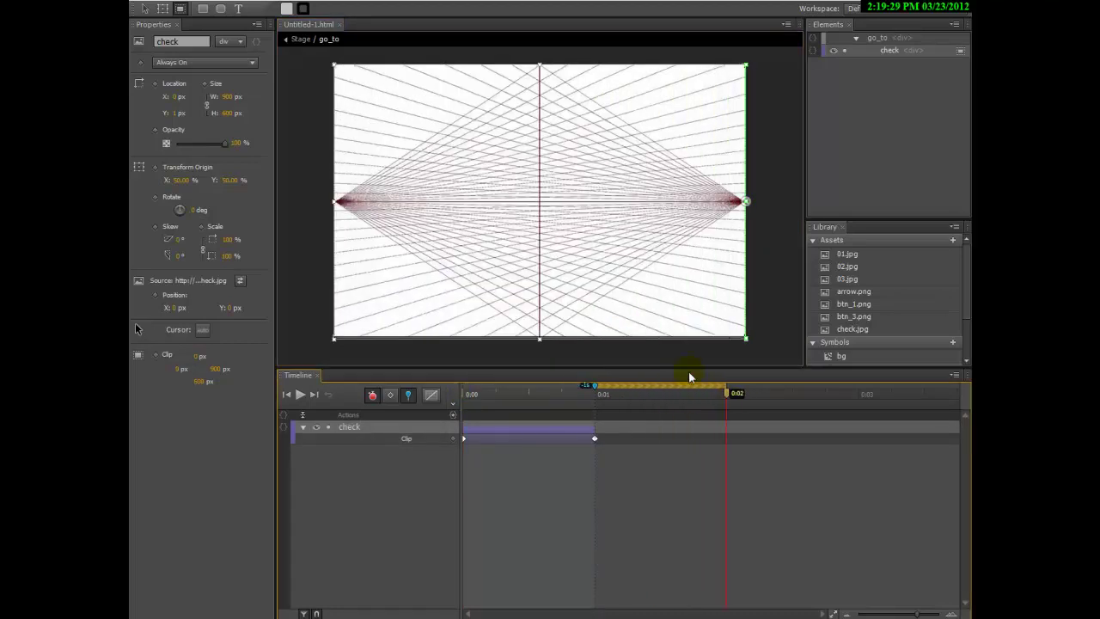
pyautogui.click(599, 191)
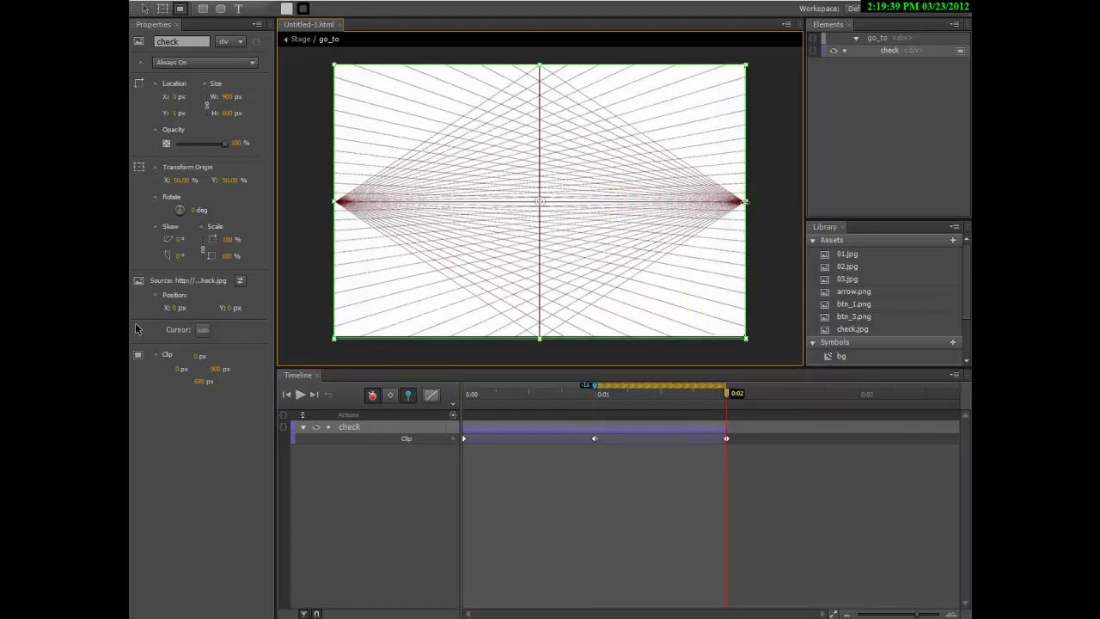
pyautogui.moveTo(744, 202); pyautogui.dragTo(334, 202)
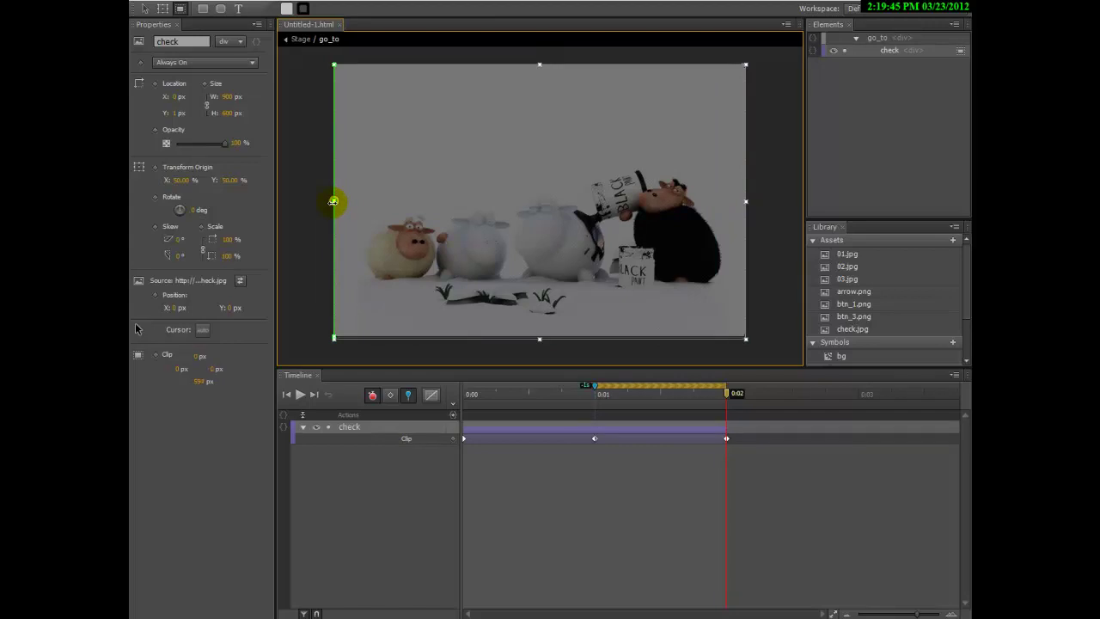
# Set the go_to symbol's overflow to hidden and add a Stop playback action for it at 0:00 on the Stage timeline
pyautogui.moveTo(729, 398); pyautogui.dragTo(464, 394)
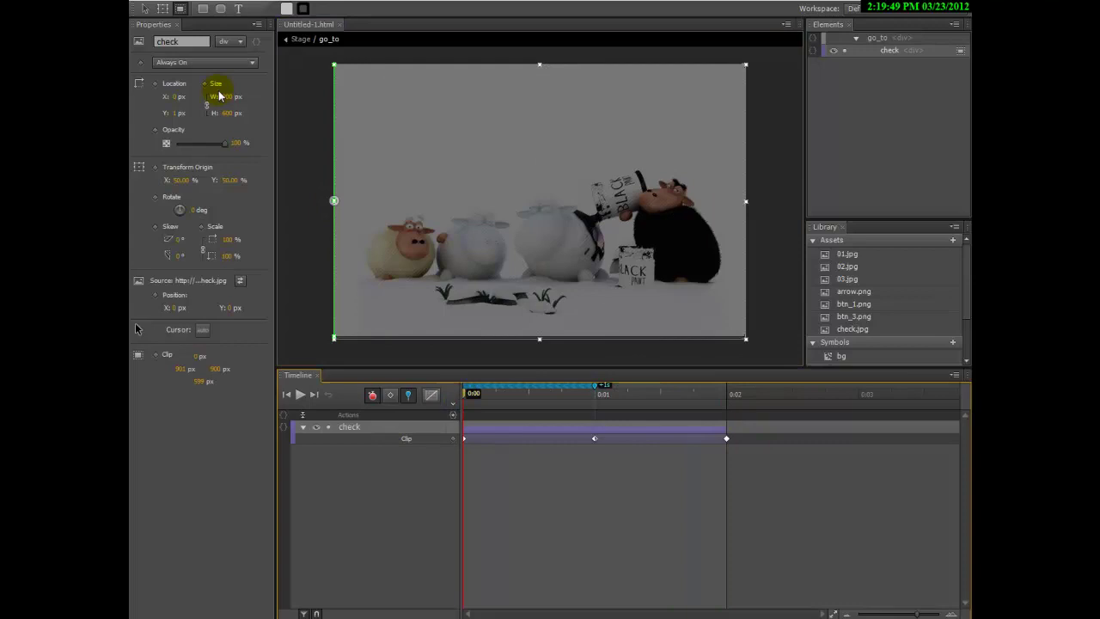
pyautogui.click(287, 111)
pyautogui.click(266, 100)
pyautogui.click(225, 135)
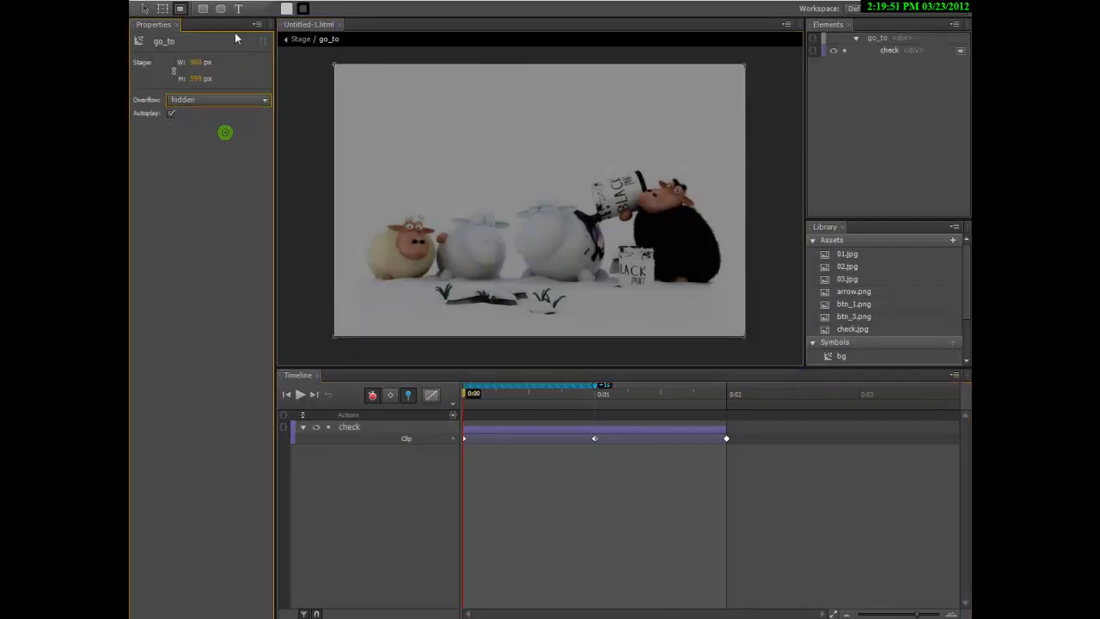
pyautogui.click(145, 8)
pyautogui.click(301, 39)
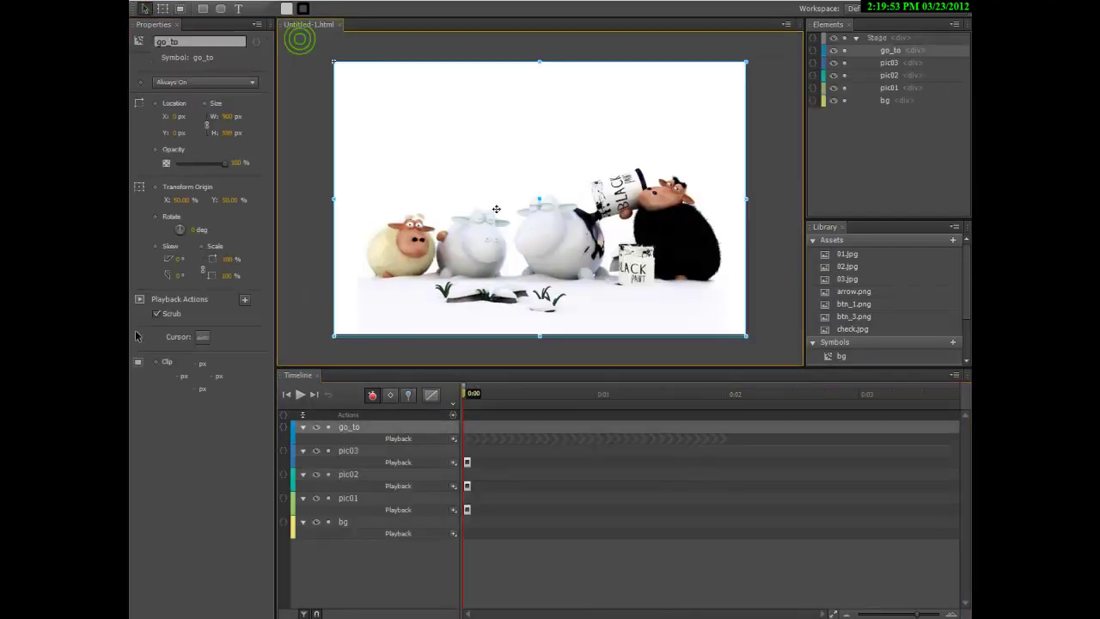
pyautogui.click(453, 438)
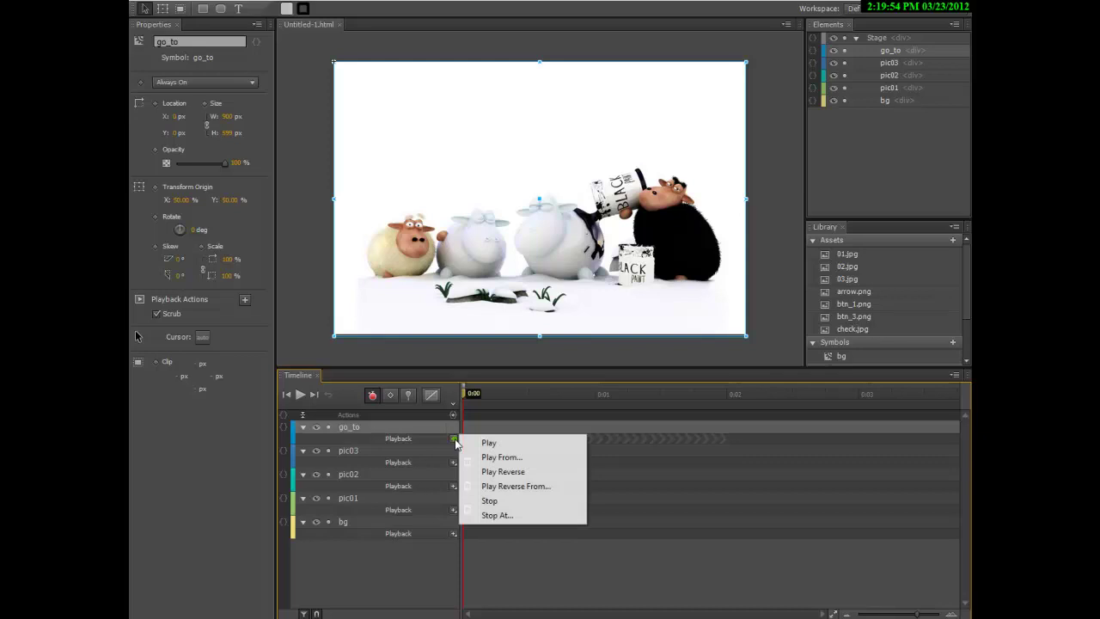
pyautogui.click(495, 501)
# Add Play playback actions on the Stage timeline for pic02 at 0:03, pic03 at 0:07 and pic01 at 0:11
pyautogui.moveTo(464, 395); pyautogui.dragTo(604, 412)
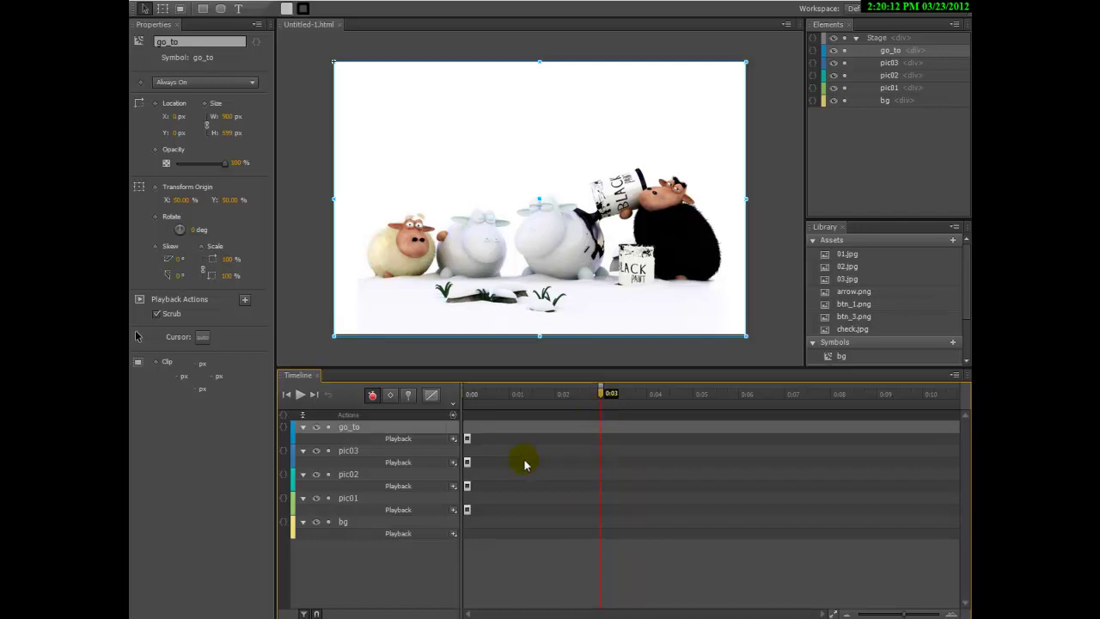
pyautogui.click(454, 486)
pyautogui.click(481, 489)
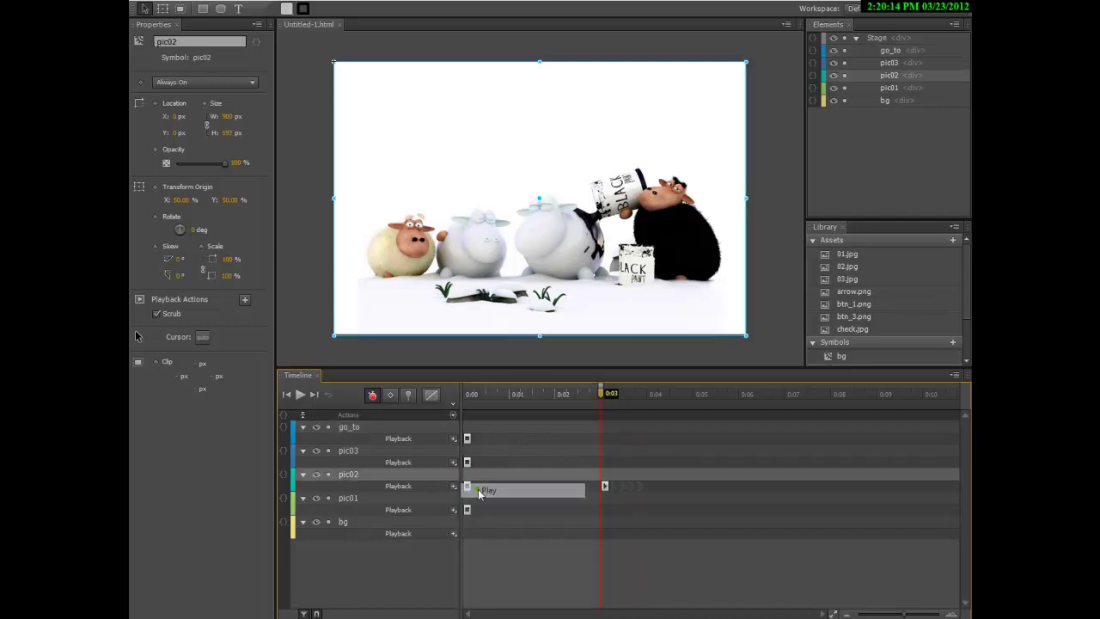
pyautogui.moveTo(599, 395); pyautogui.dragTo(786, 412)
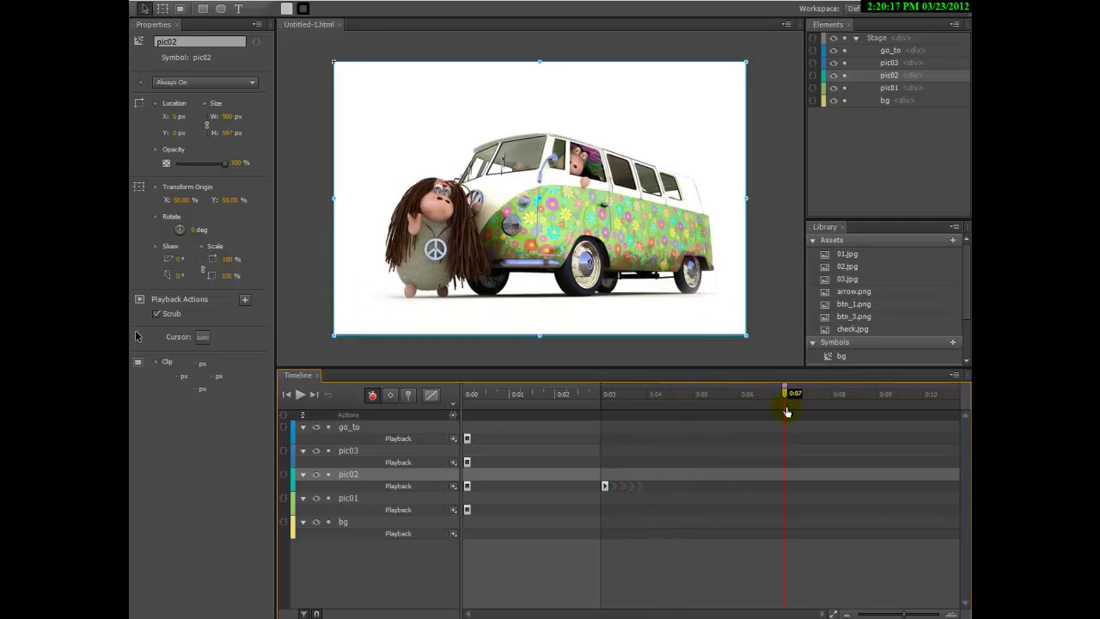
pyautogui.click(453, 463)
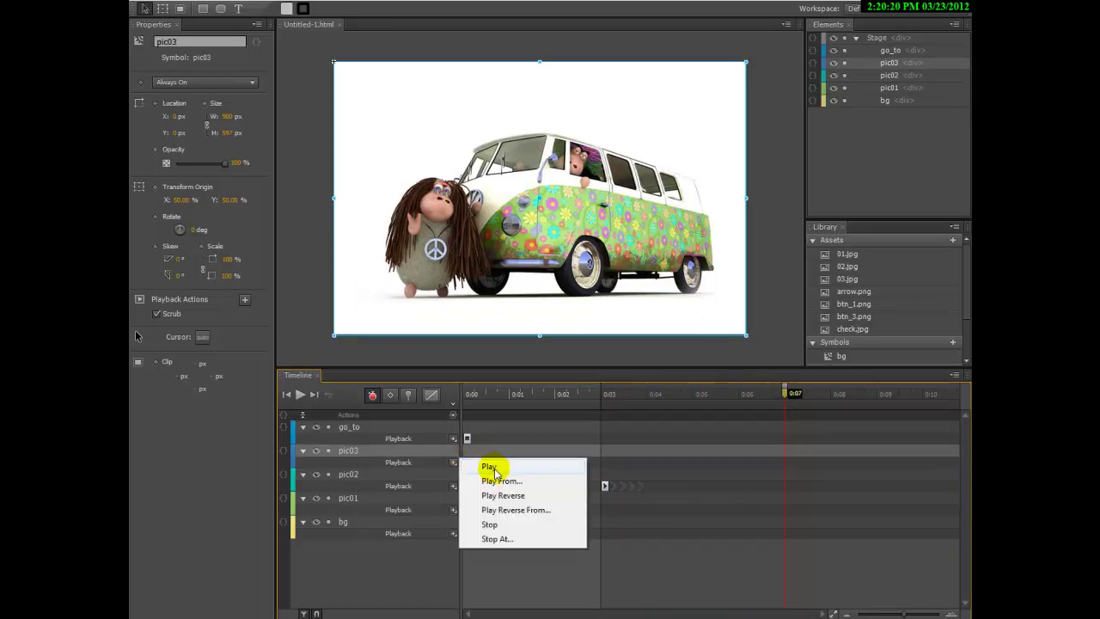
pyautogui.click(494, 468)
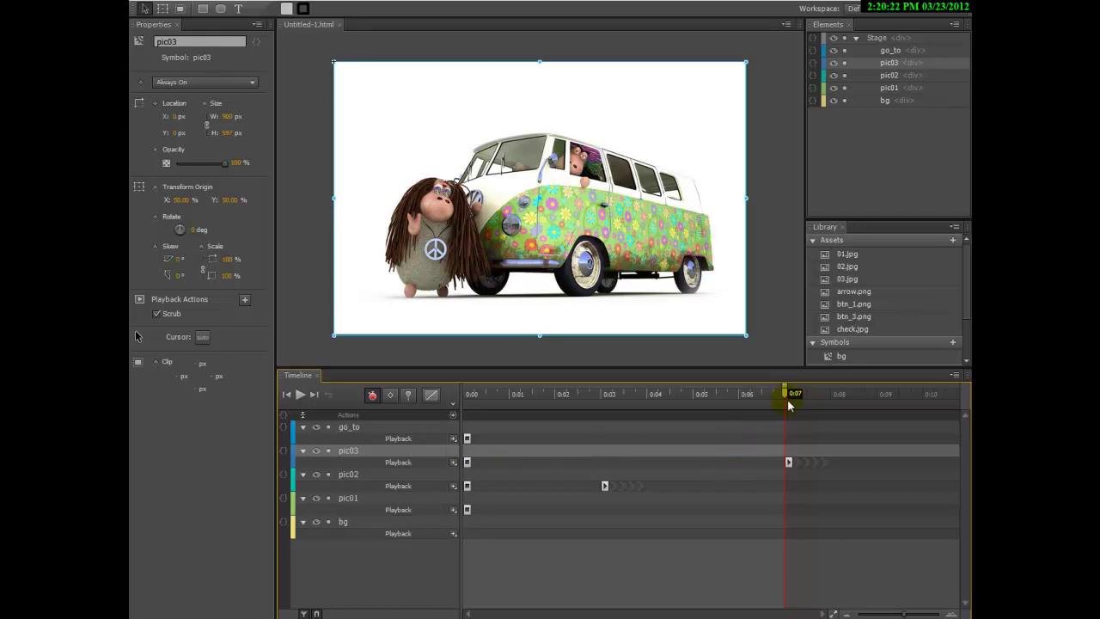
pyautogui.moveTo(791, 396); pyautogui.dragTo(904, 410)
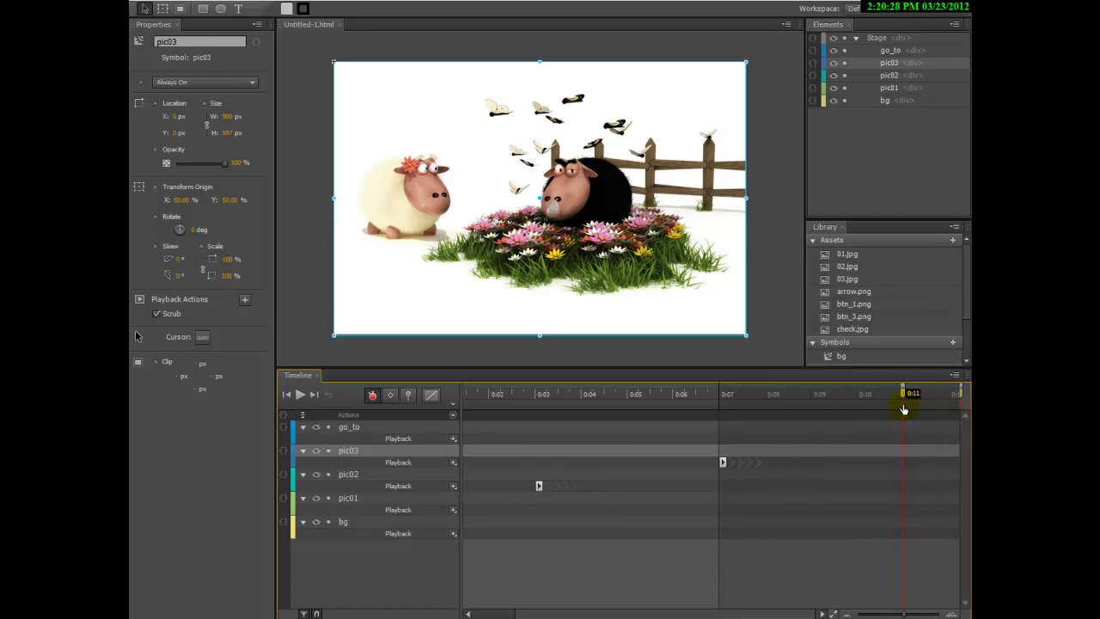
pyautogui.click(454, 510)
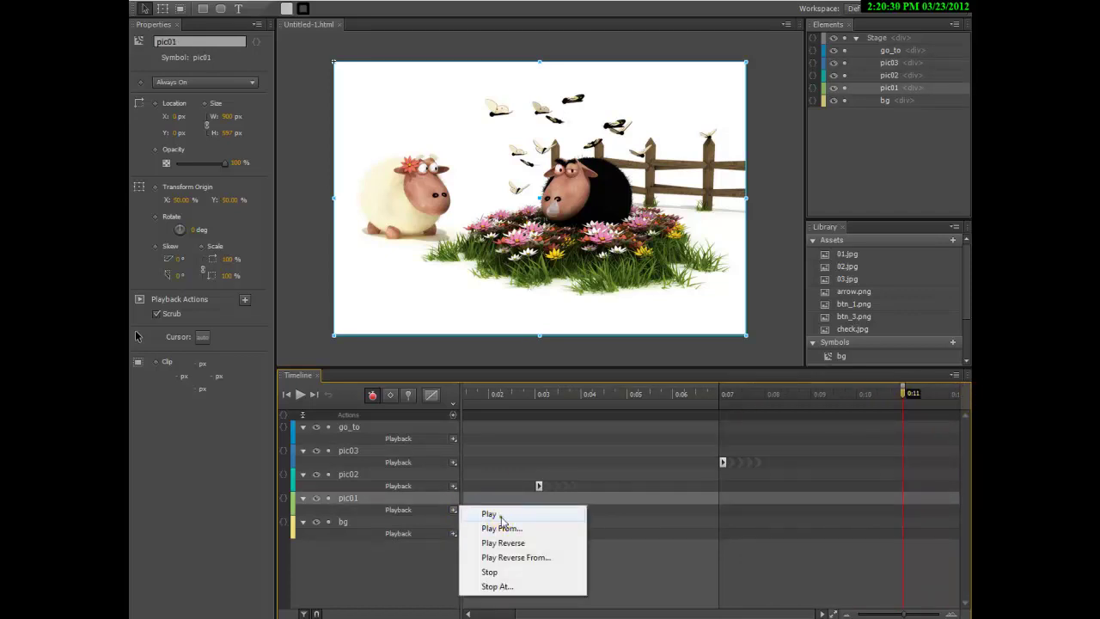
pyautogui.click(498, 514)
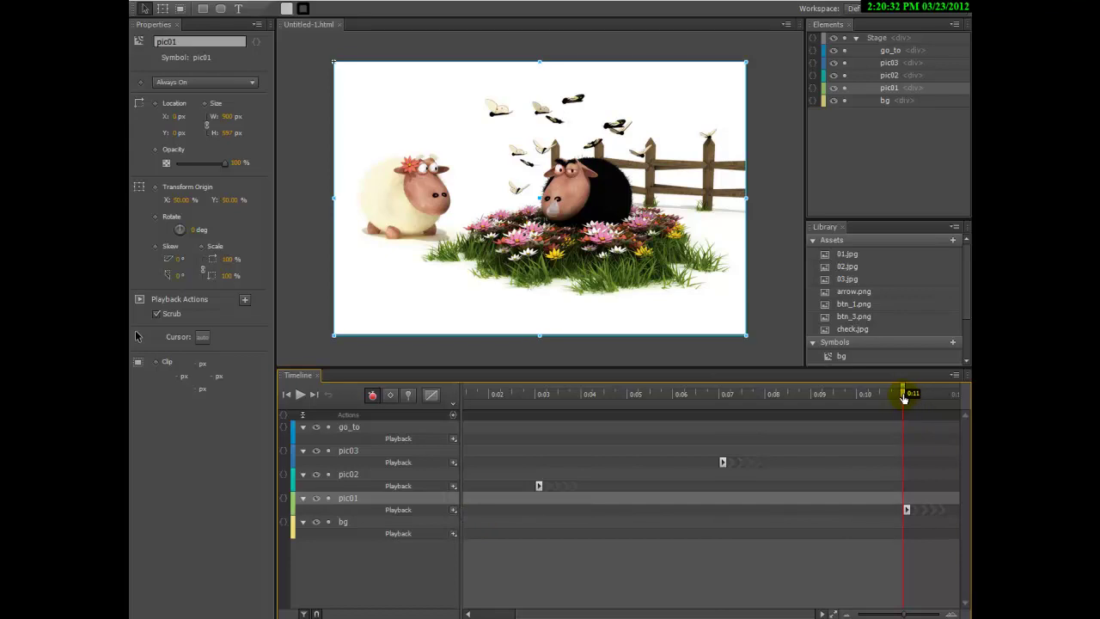
# Add Play playback actions to the go_to symbol at 0:02, 0:06 and 0:10 on the Stage timeline
pyautogui.moveTo(903, 396); pyautogui.dragTo(557, 406)
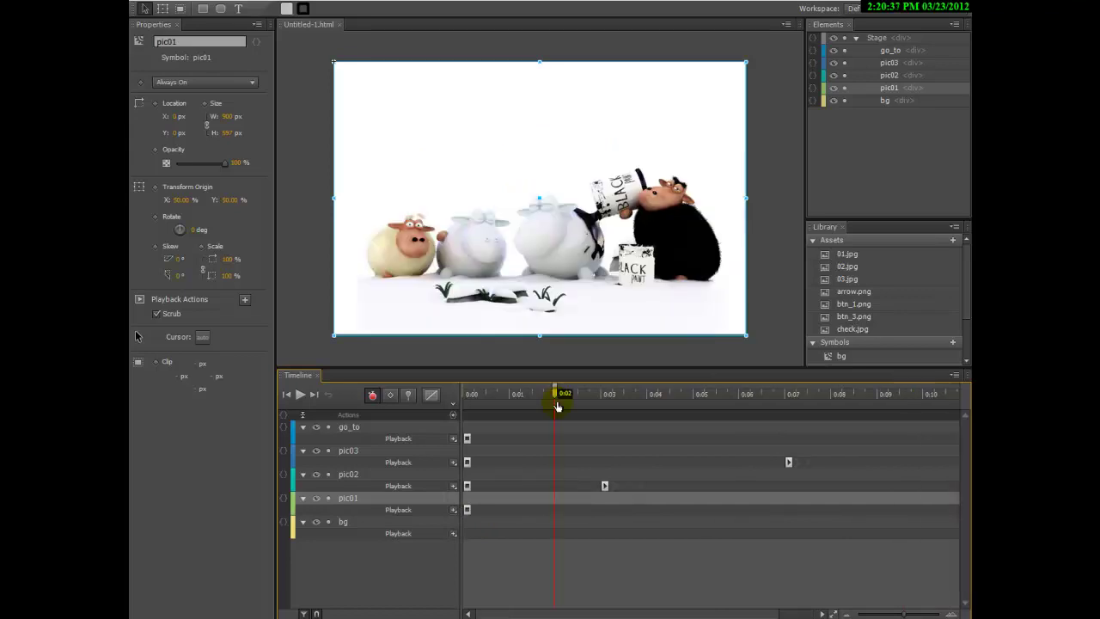
pyautogui.click(454, 439)
pyautogui.click(468, 443)
pyautogui.moveTo(558, 395); pyautogui.dragTo(739, 393)
pyautogui.click(450, 445)
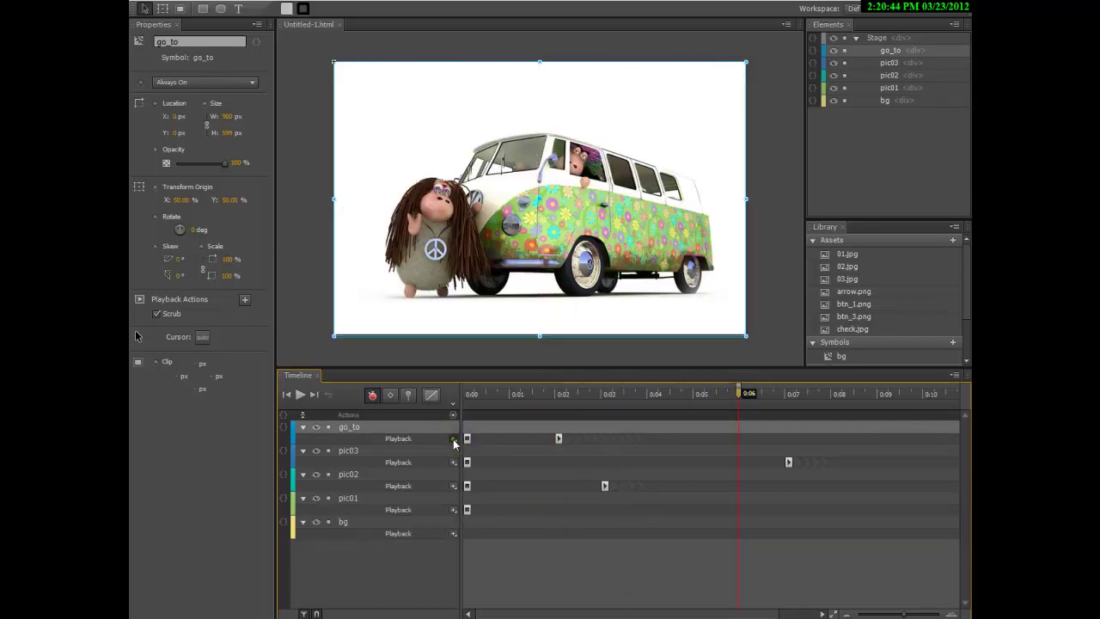
pyautogui.click(471, 442)
pyautogui.moveTo(761, 612); pyautogui.dragTo(796, 613)
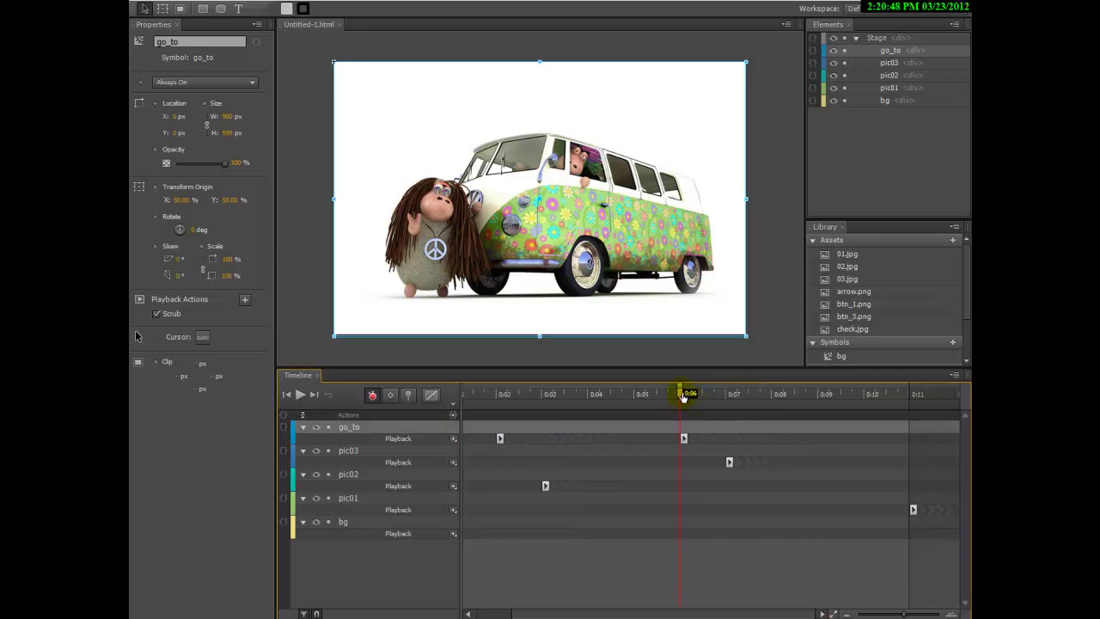
pyautogui.moveTo(685, 396); pyautogui.dragTo(862, 403)
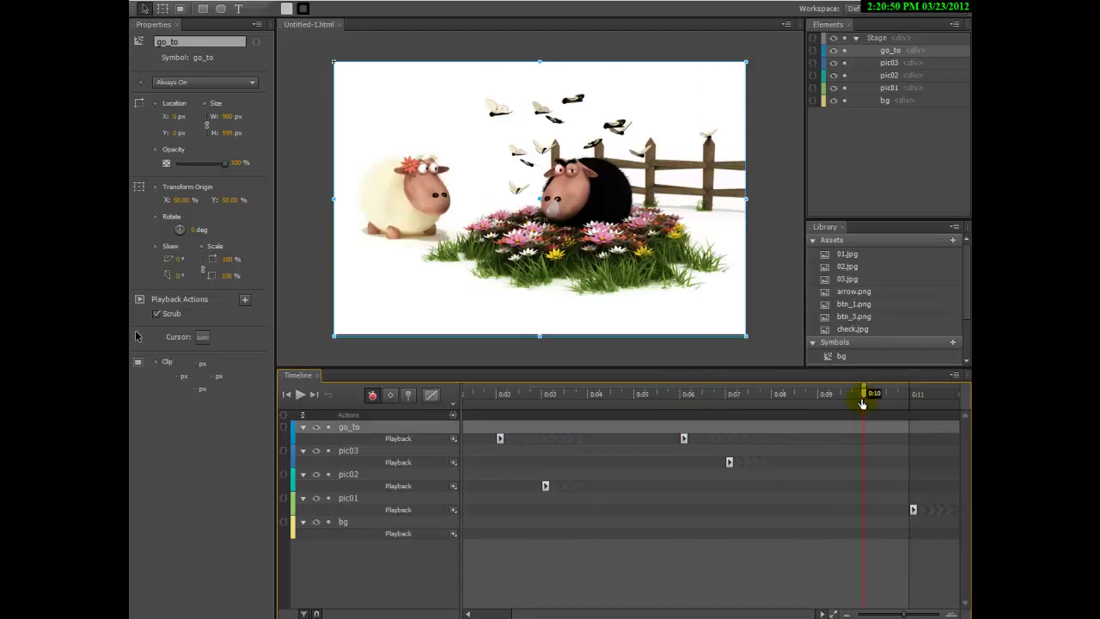
pyautogui.click(453, 439)
pyautogui.click(500, 442)
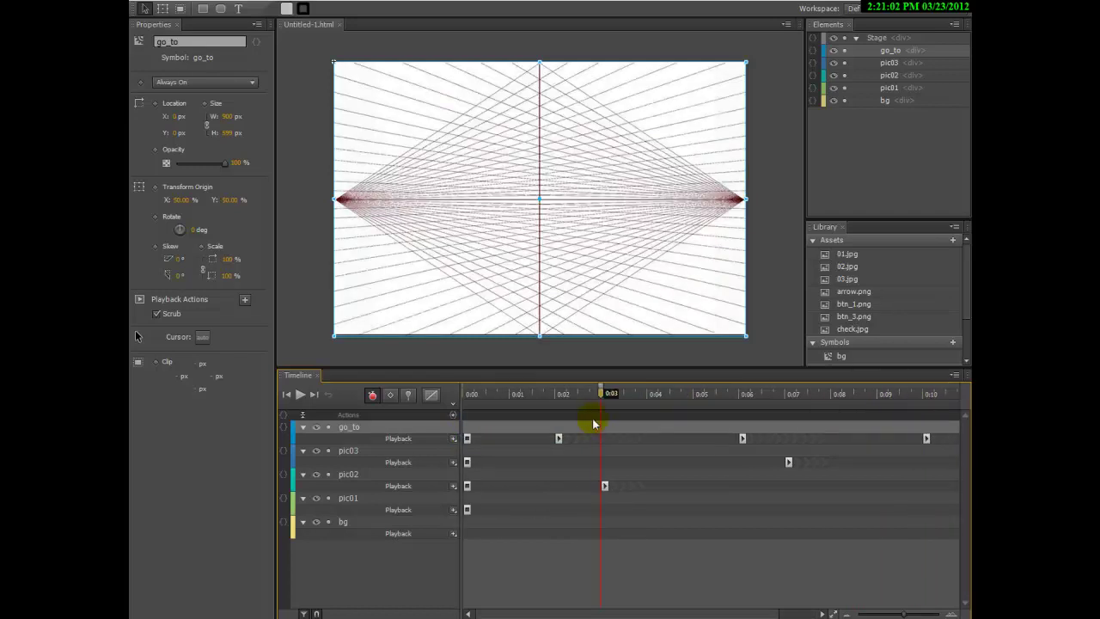
# At 0:03 on the Stage timeline, set the display of bg to Off and of pic02 to On
pyautogui.click(381, 523)
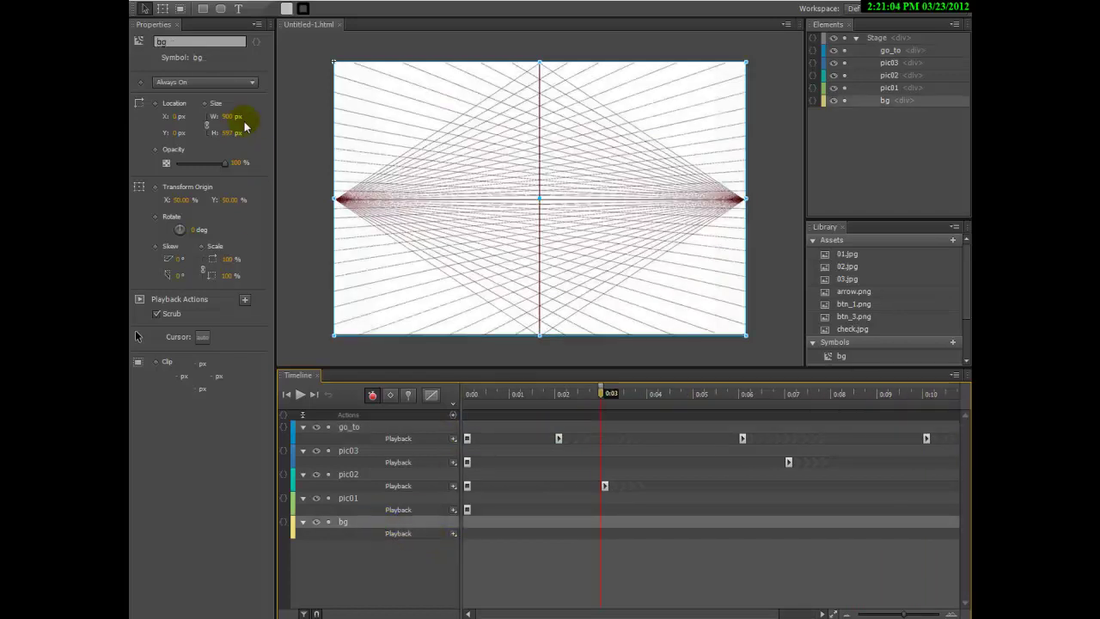
pyautogui.click(252, 86)
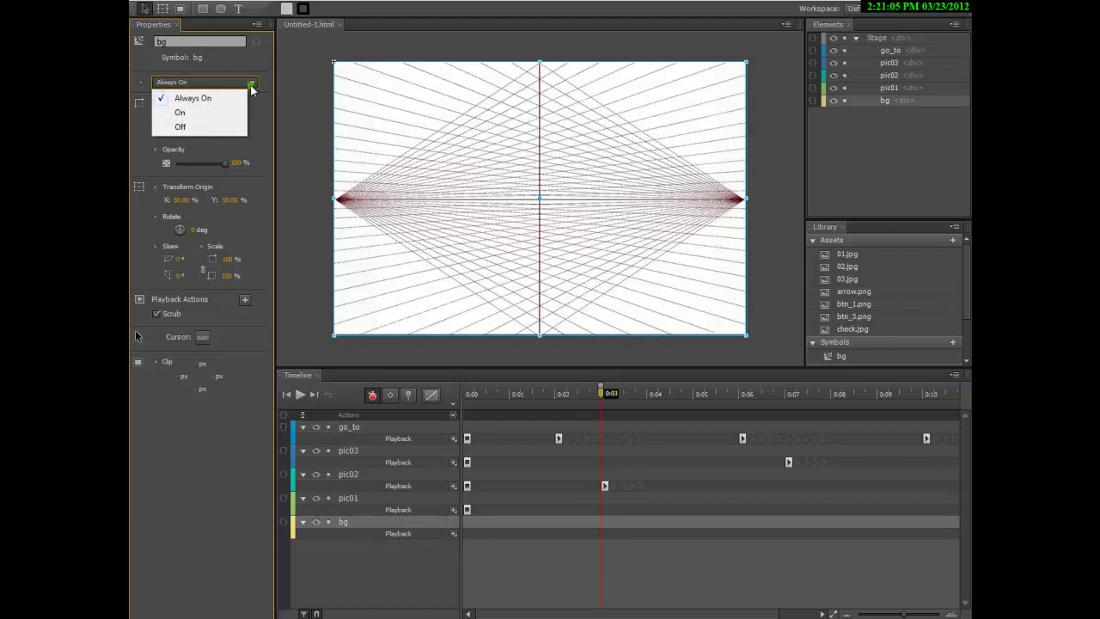
pyautogui.click(206, 127)
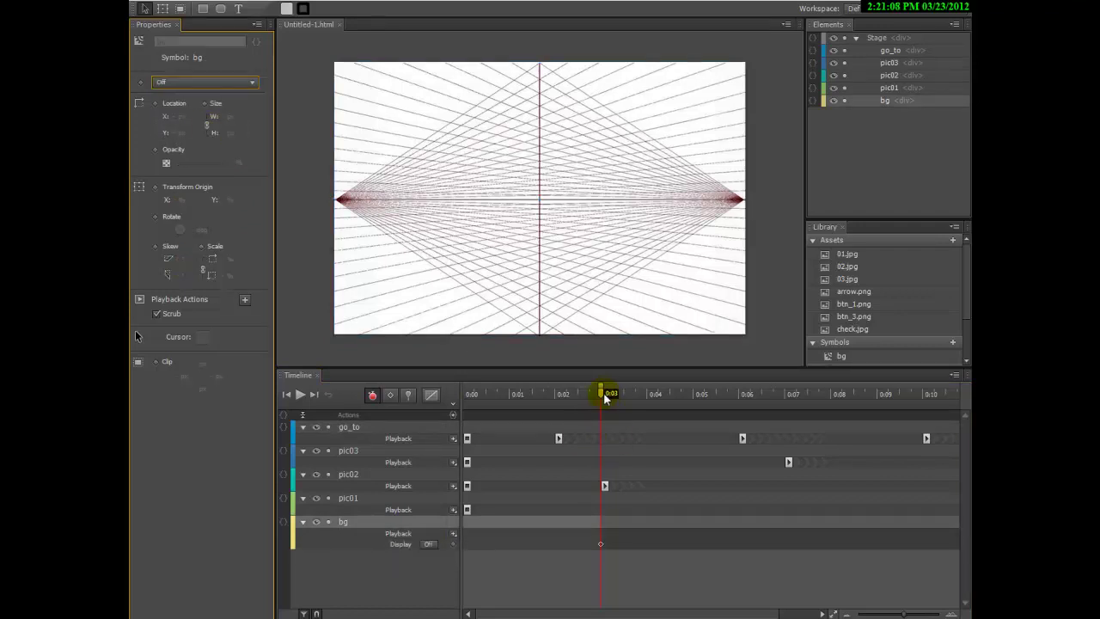
pyautogui.click(354, 475)
pyautogui.click(247, 83)
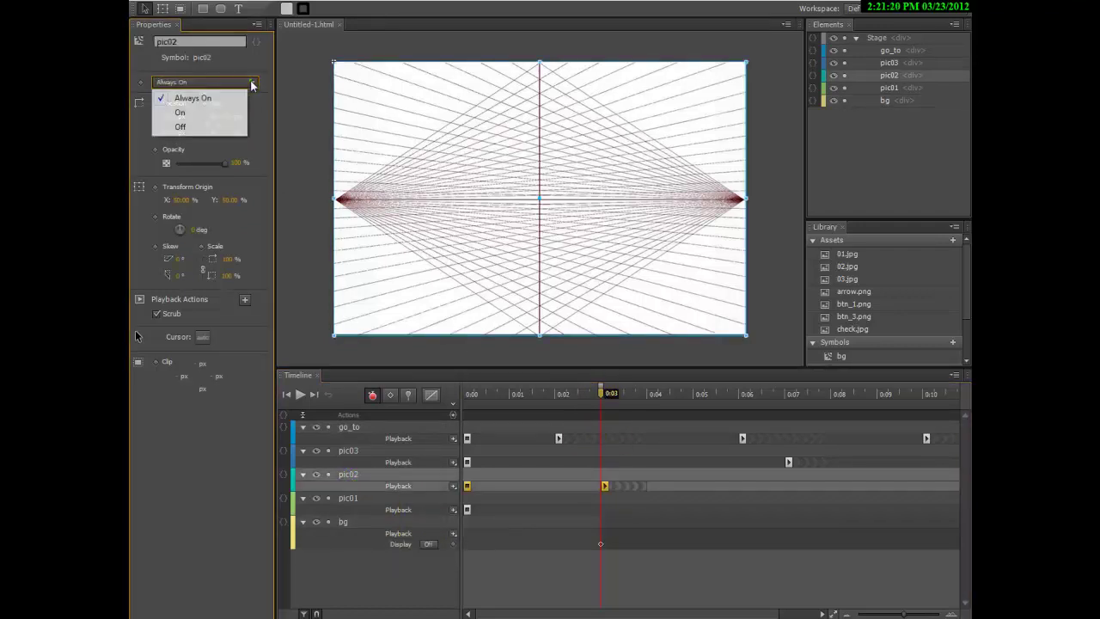
pyautogui.click(191, 116)
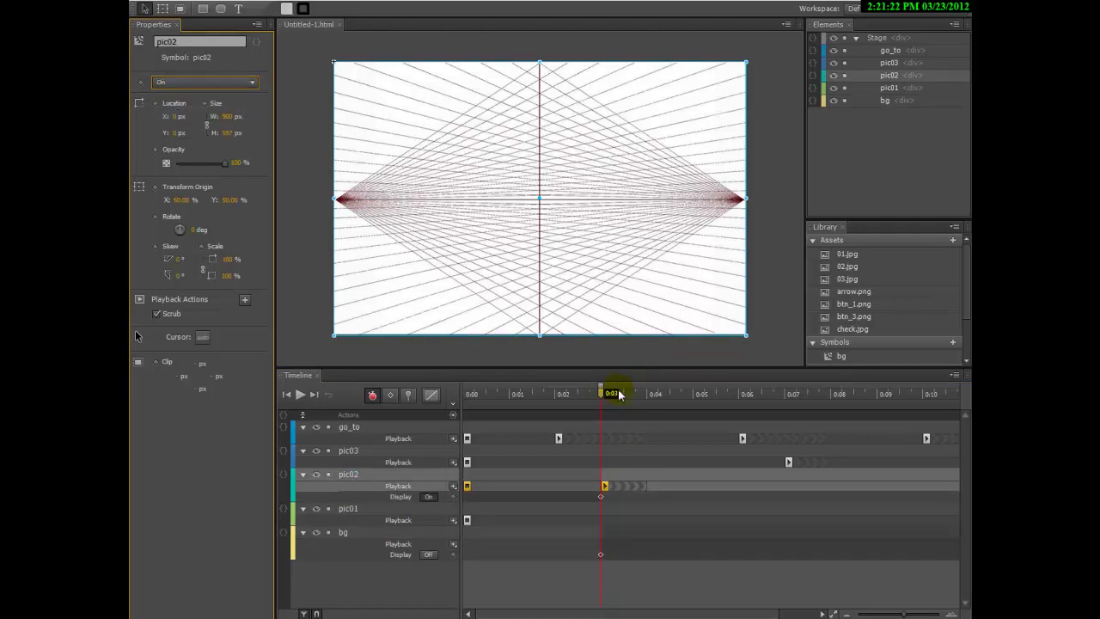
# At 0:07 on the Stage timeline, set the display of pic02 to Off and of pic03 to On
pyautogui.moveTo(603, 397); pyautogui.dragTo(785, 418)
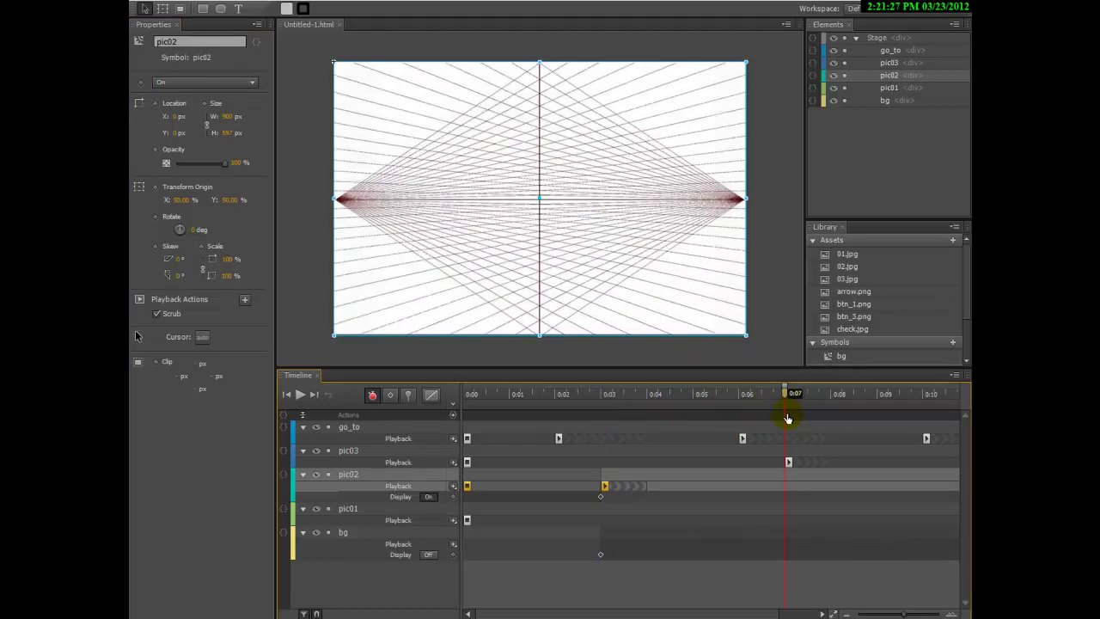
pyautogui.click(253, 85)
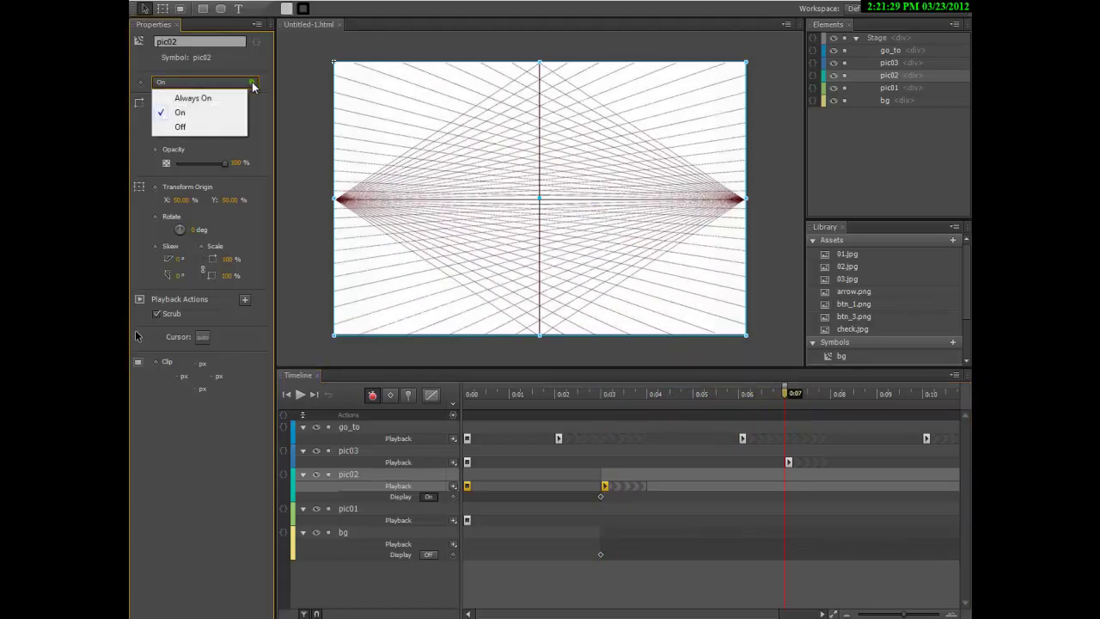
pyautogui.click(193, 128)
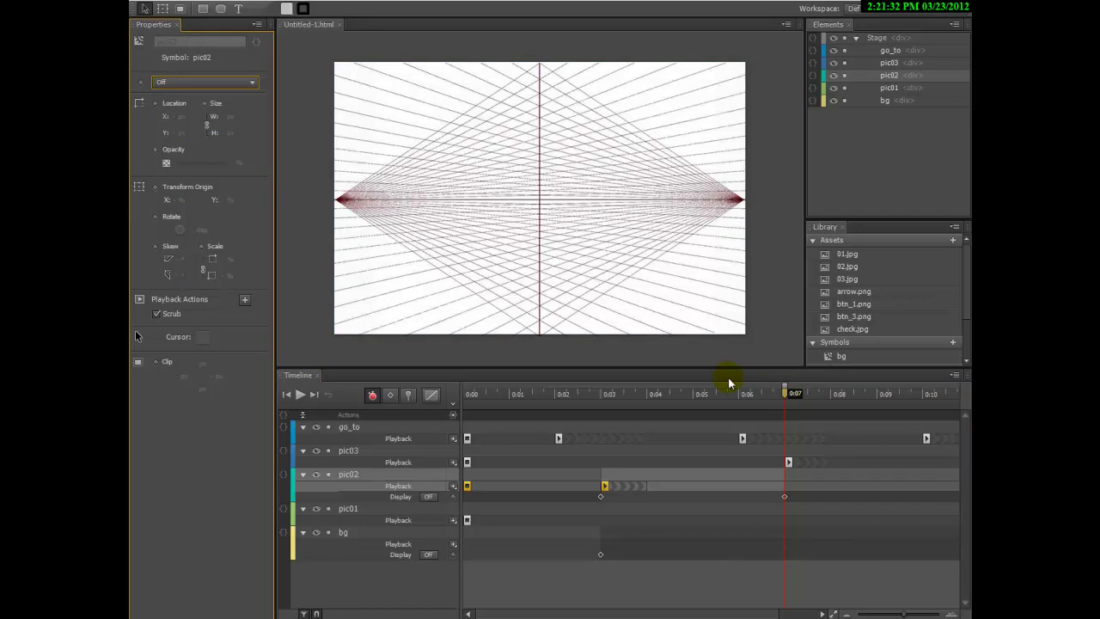
pyautogui.click(368, 451)
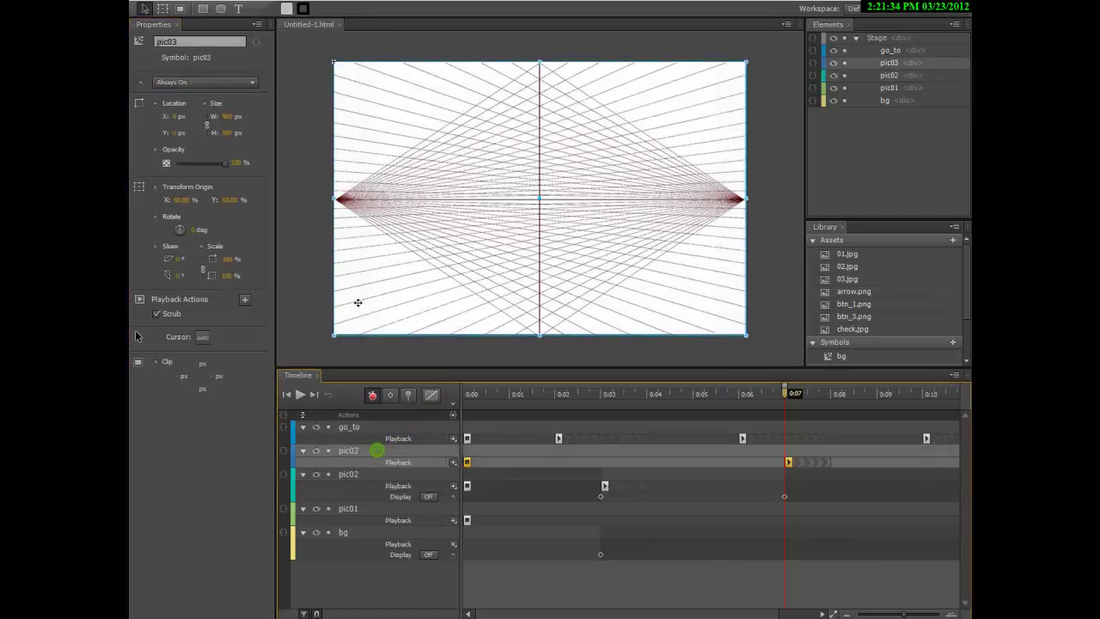
pyautogui.click(242, 83)
pyautogui.click(180, 113)
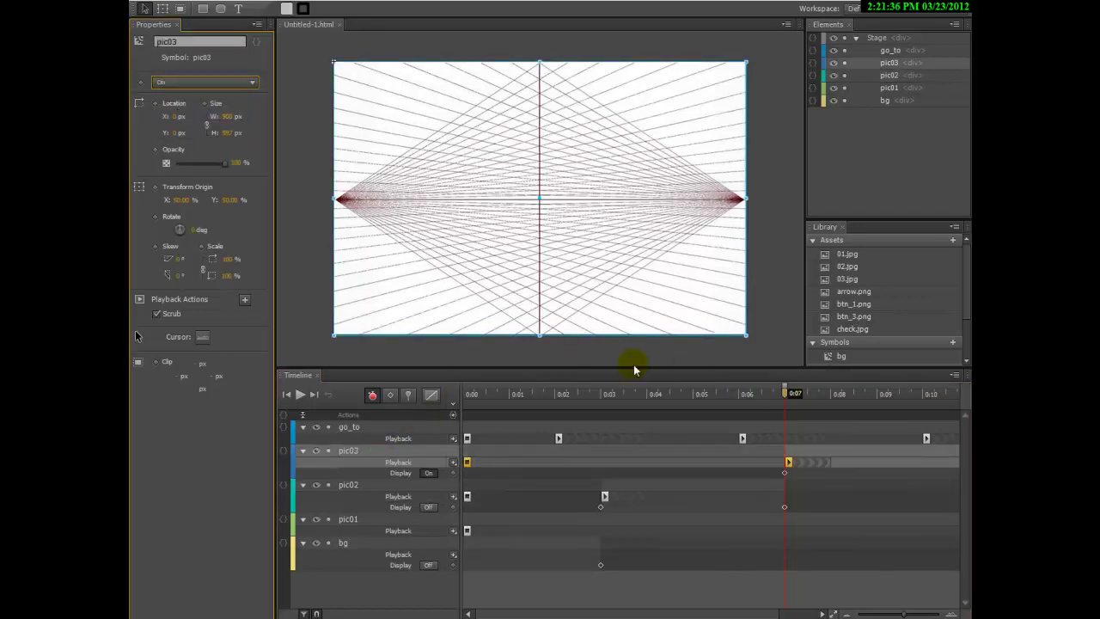
pyautogui.hscroll(3, 763, 608)
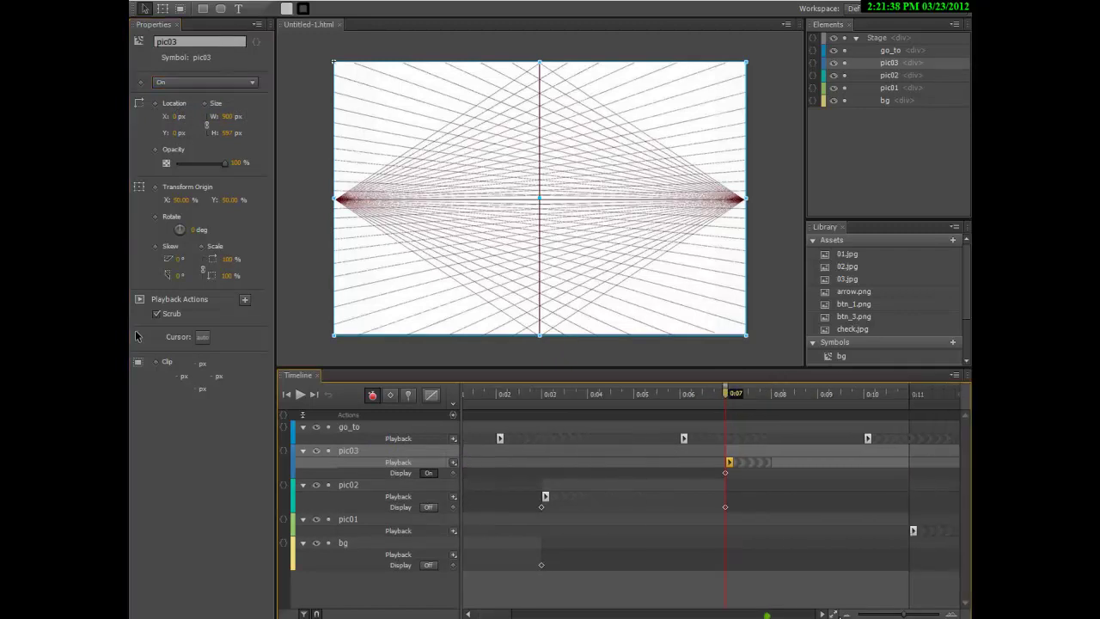
# At 0:11 on the Stage timeline, set the display of pic03 to Off and of pic01 to On
pyautogui.moveTo(726, 395); pyautogui.dragTo(911, 416)
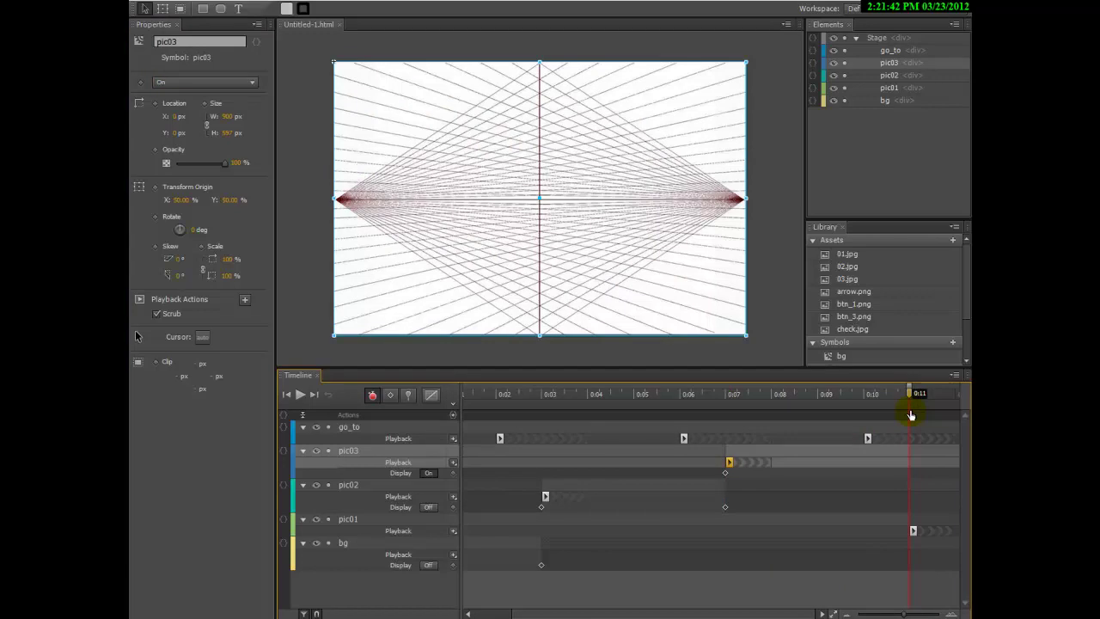
pyautogui.click(428, 472)
pyautogui.click(395, 530)
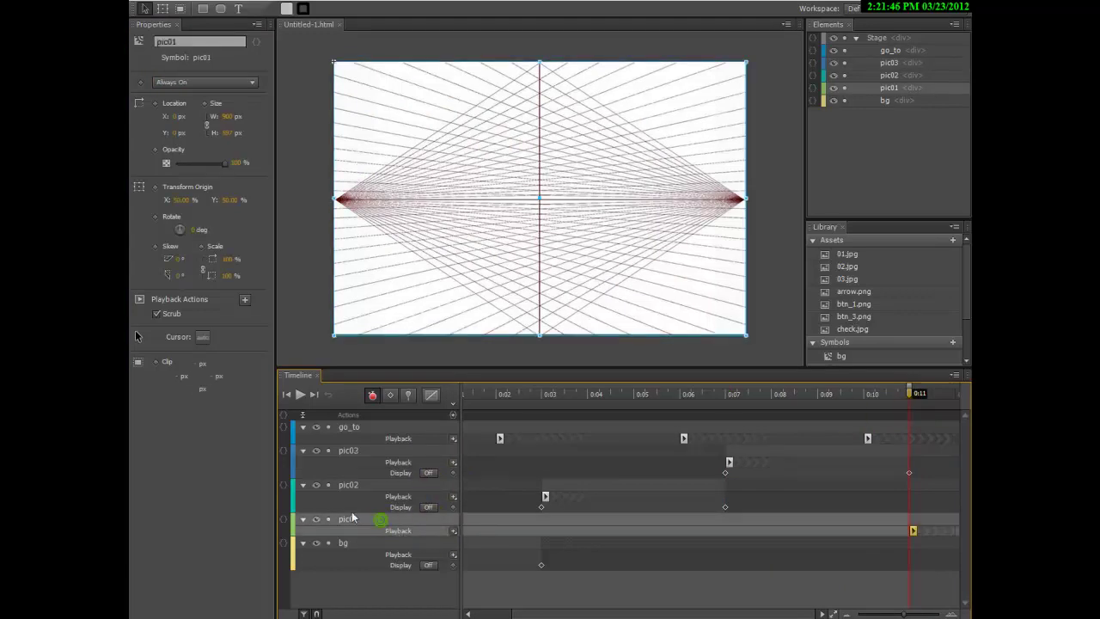
pyautogui.click(247, 86)
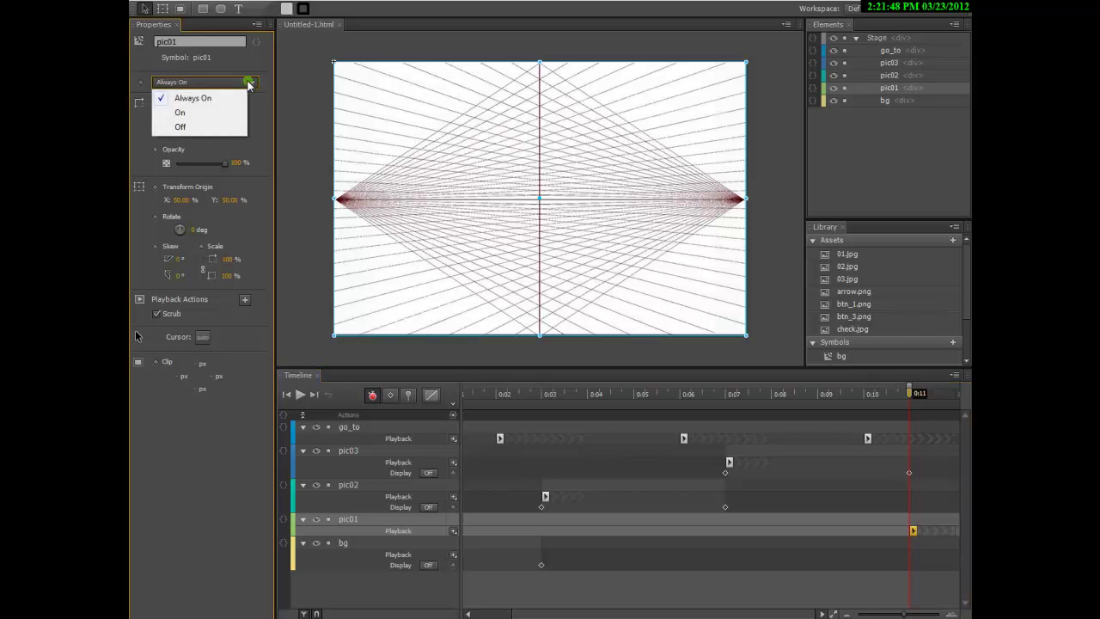
pyautogui.click(192, 114)
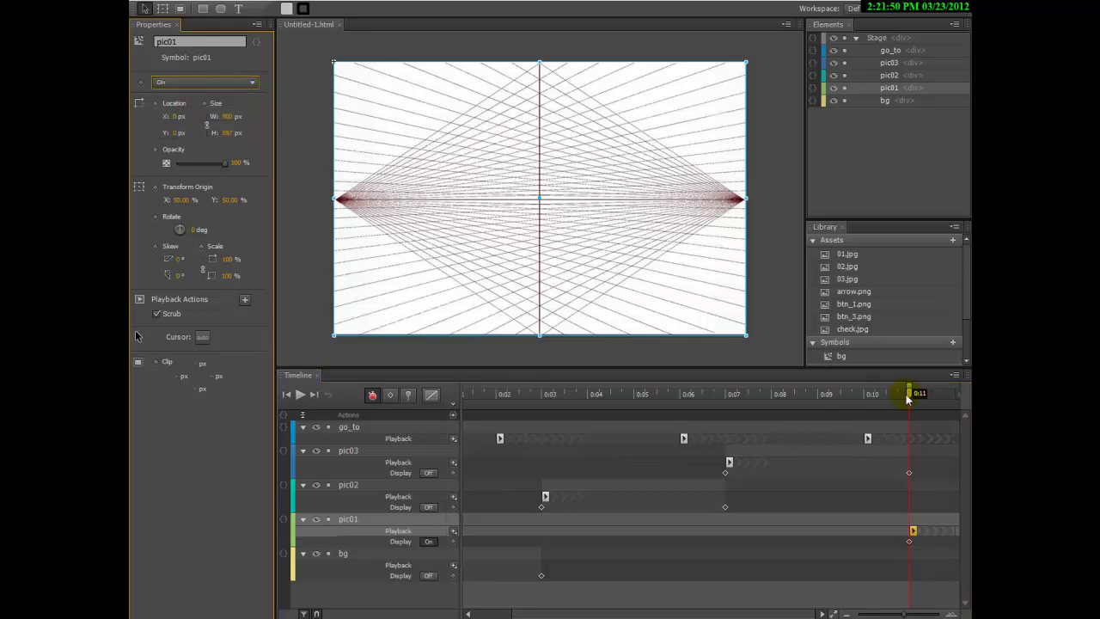
# Add a trigger at 0:12 on the Stage timeline that runs the Play action, sym.play()
pyautogui.moveTo(910, 396); pyautogui.dragTo(891, 407)
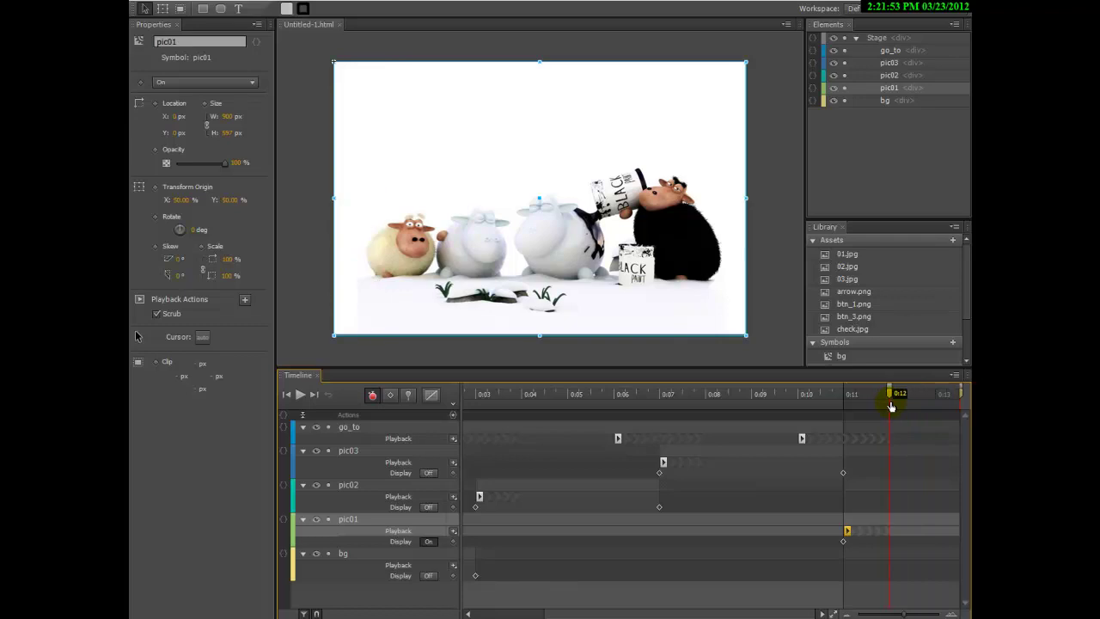
pyautogui.click(453, 415)
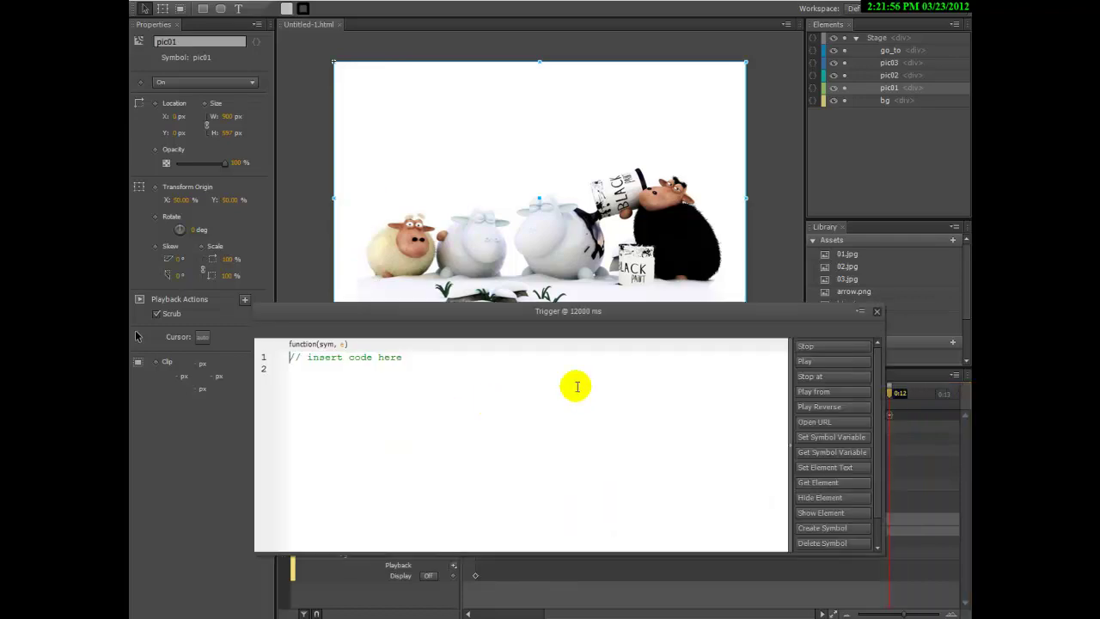
pyautogui.click(822, 363)
pyautogui.click(341, 357)
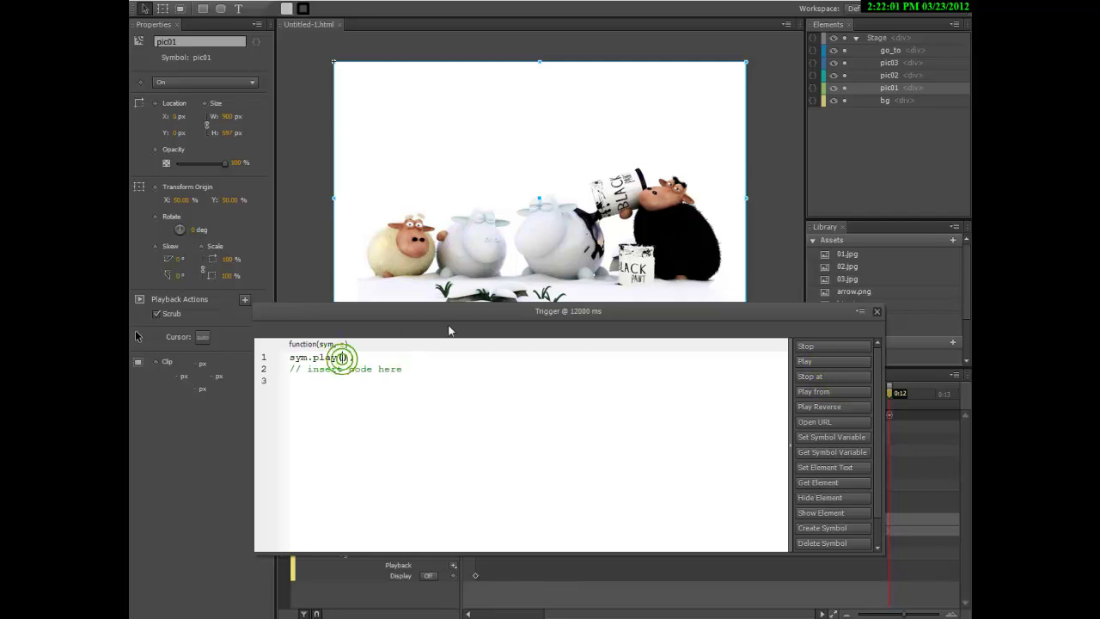
pyautogui.click(876, 312)
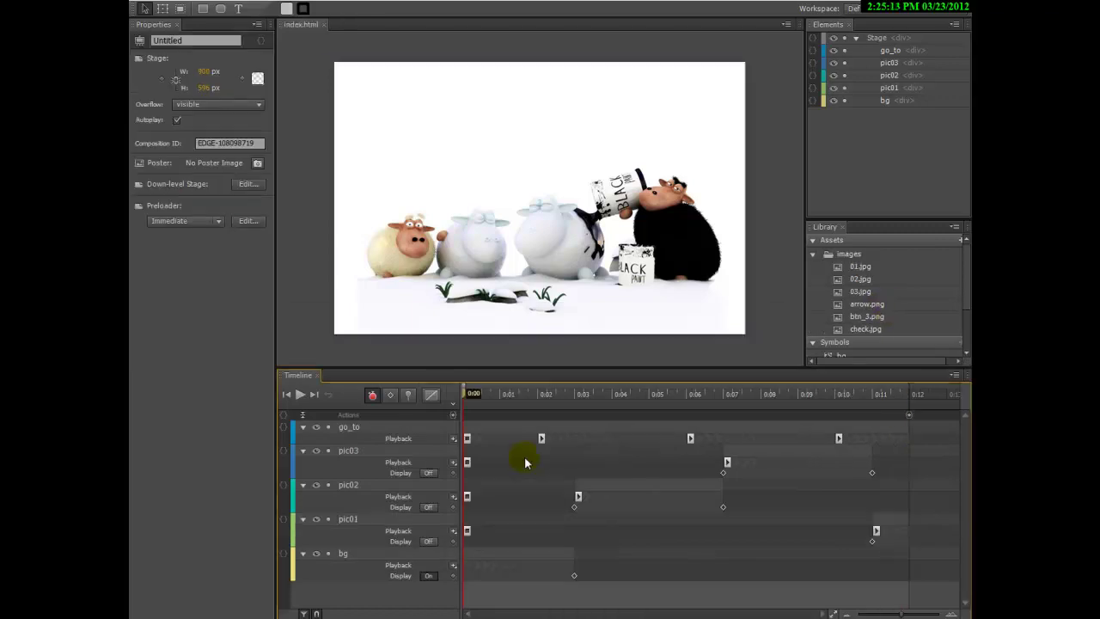
# Insert timeline labels named 02 at 0:02 and 03 at 0:06 on the Stage timeline
pyautogui.moveTo(464, 396); pyautogui.dragTo(537, 398)
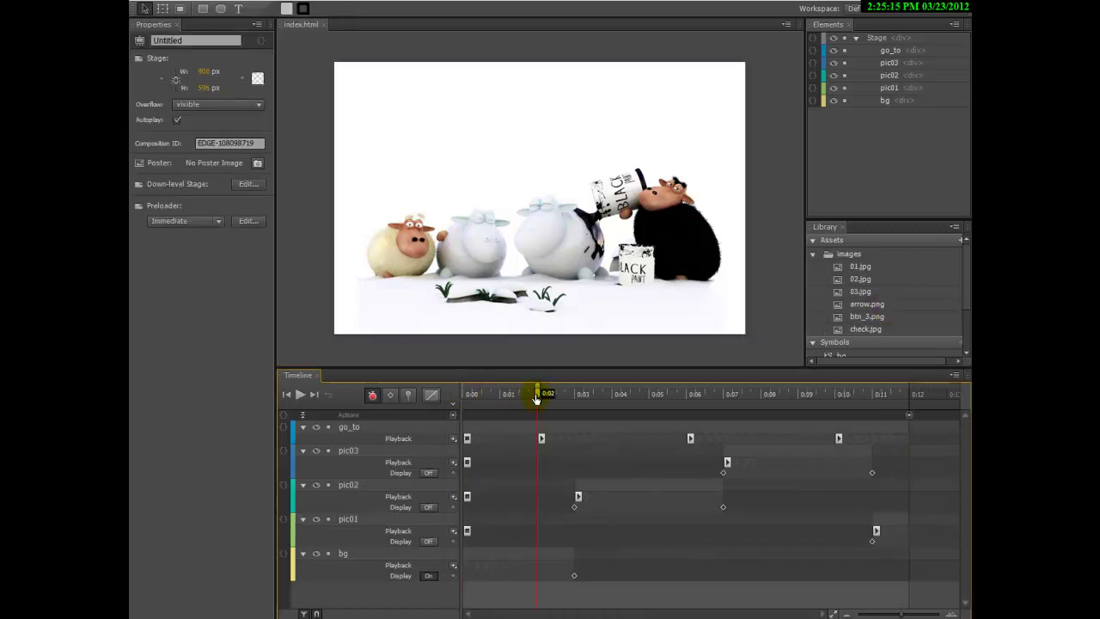
pyautogui.click(453, 400)
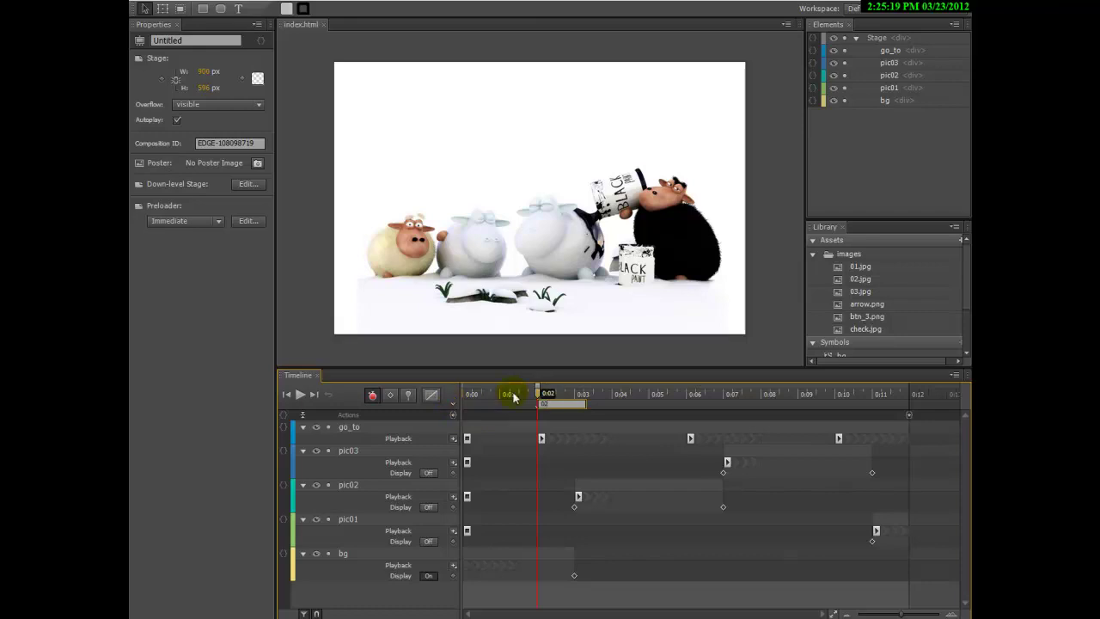
pyautogui.press('Return')
pyautogui.click(650, 395)
pyautogui.moveTo(650, 397); pyautogui.dragTo(687, 397)
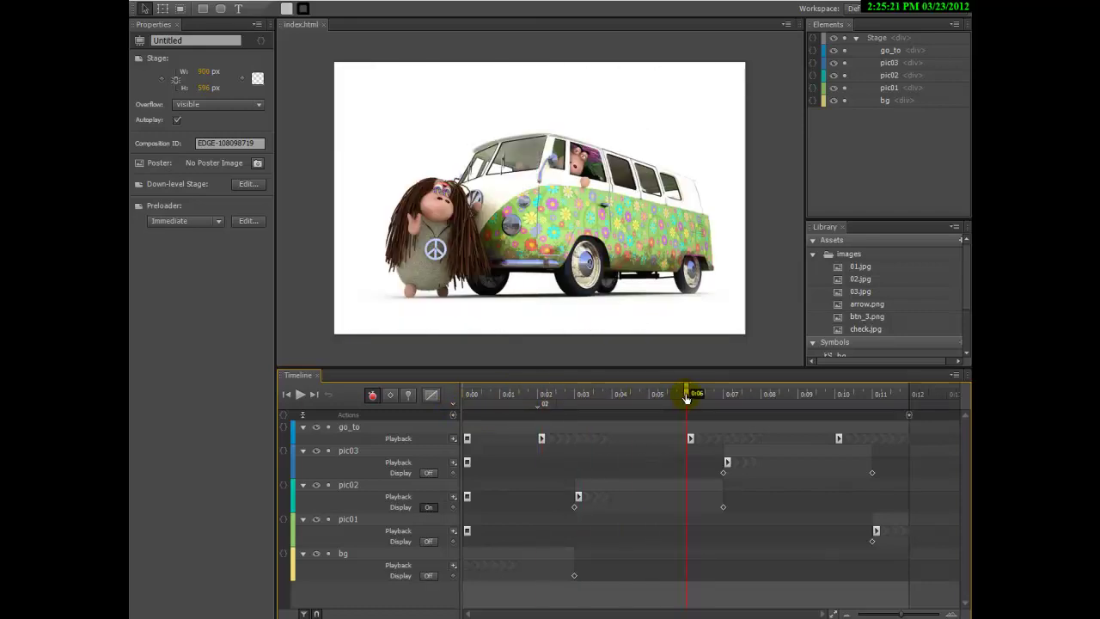
pyautogui.click(455, 407)
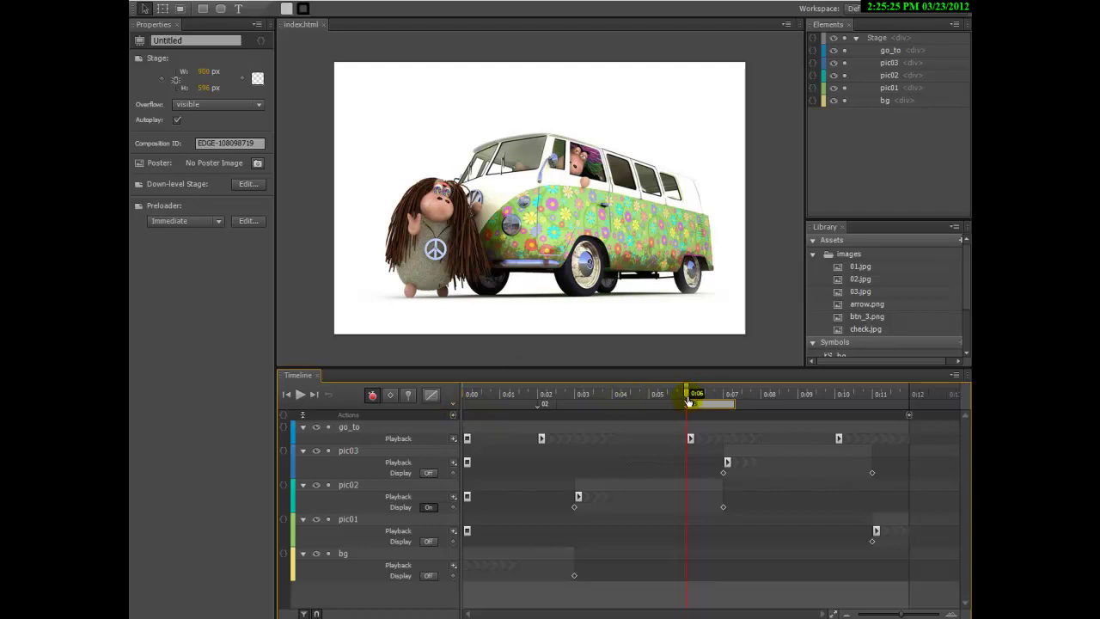
pyautogui.write('03')
# Insert a timeline label at 0:10 on the Stage timeline, entering 03 as its name
pyautogui.moveTo(688, 397); pyautogui.dragTo(839, 396)
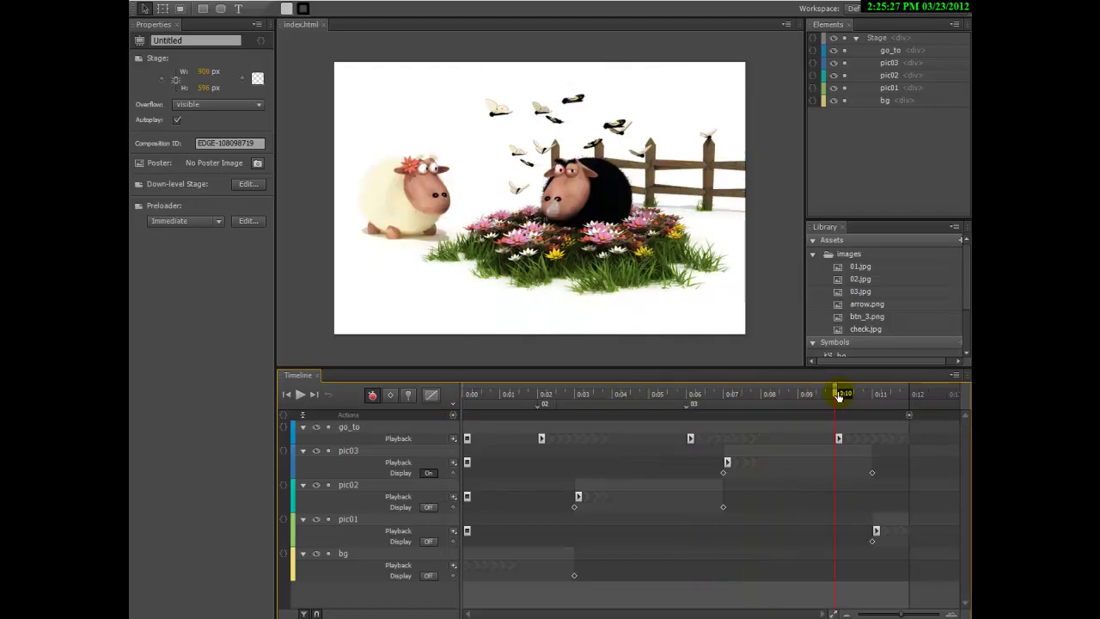
pyautogui.click(452, 404)
pyautogui.write('03')
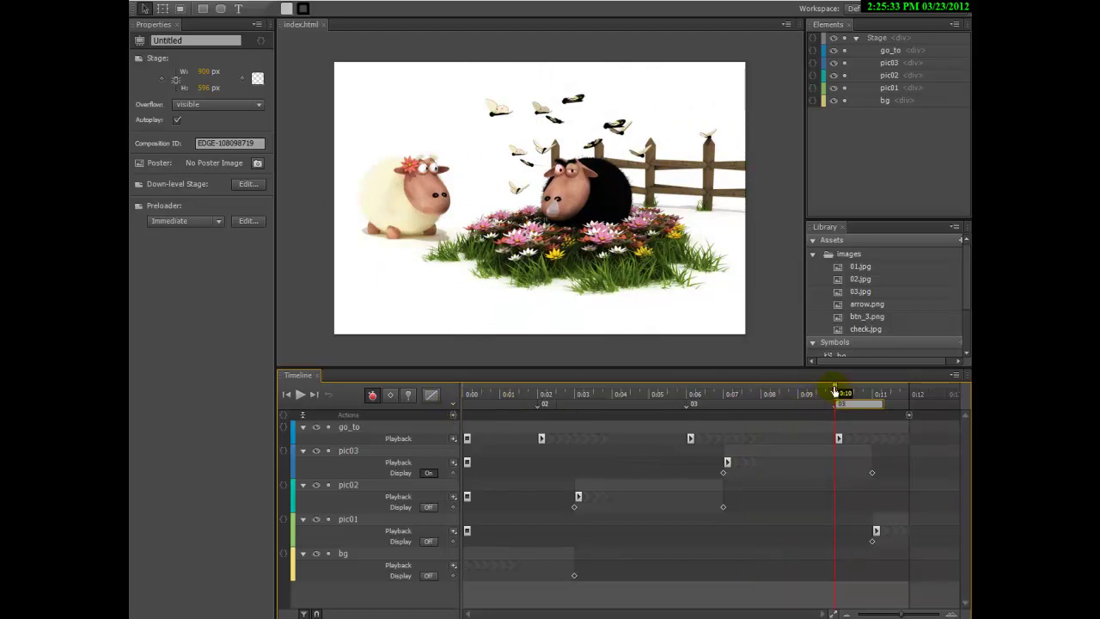
# At 0:00, place btn_3.png near the lower edge of the Stage and convert it to a symbol named off01
pyautogui.moveTo(834, 392); pyautogui.dragTo(471, 394)
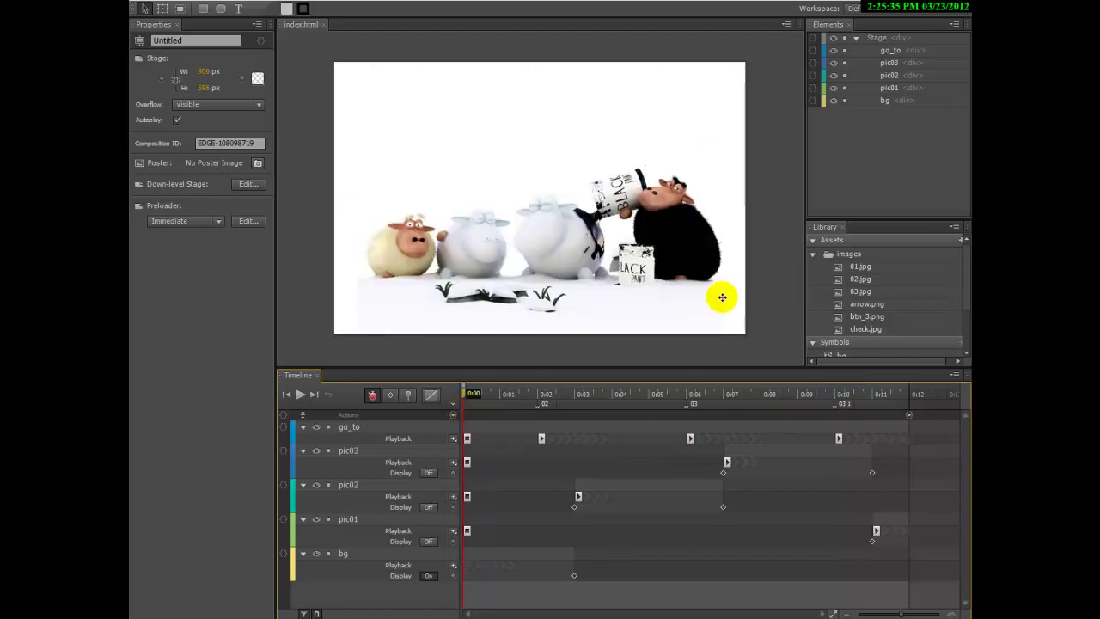
pyautogui.click(840, 332)
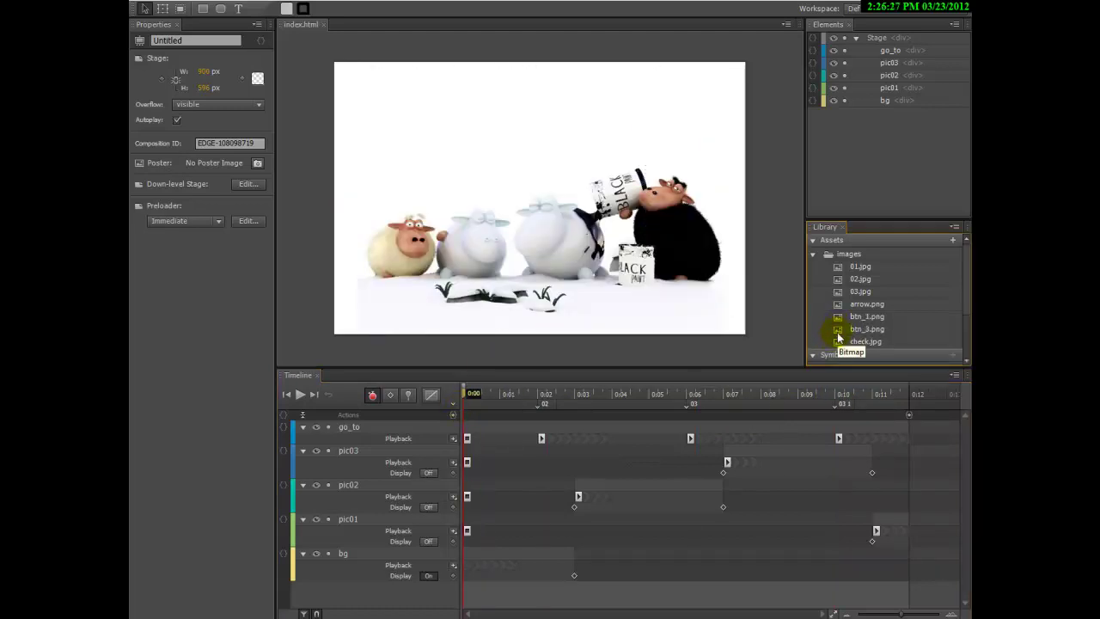
pyautogui.moveTo(832, 328); pyautogui.dragTo(495, 320)
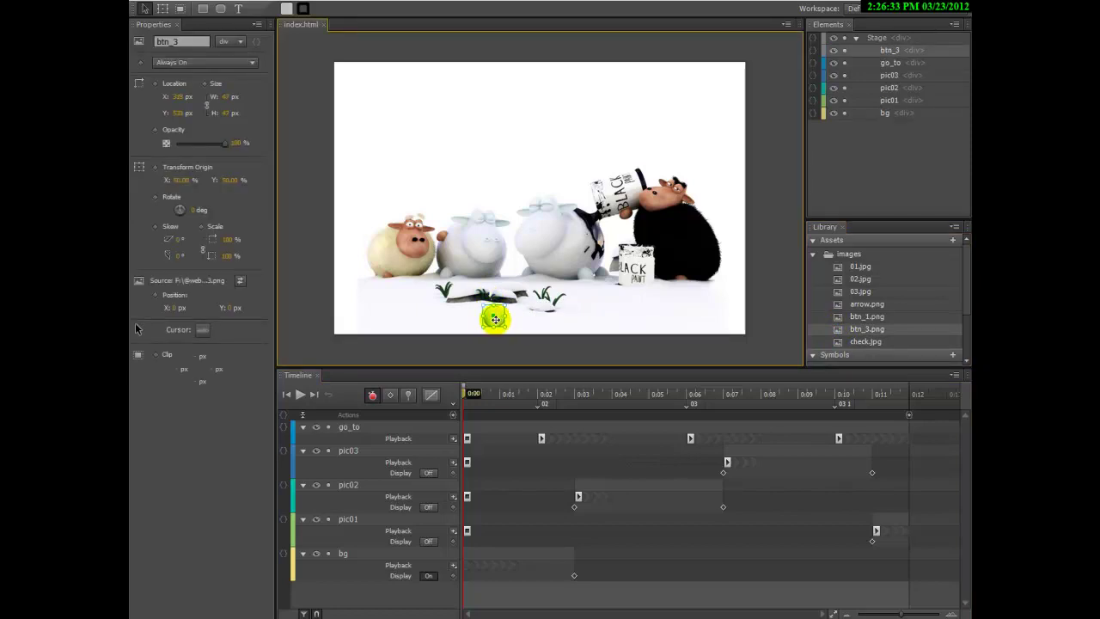
pyautogui.rightClick(495, 319)
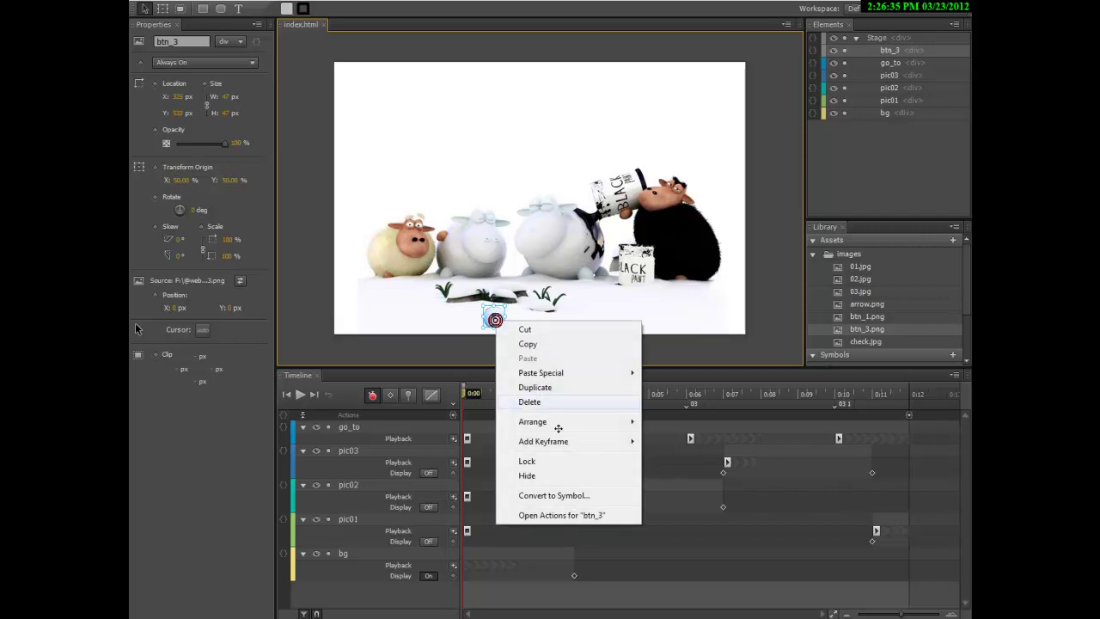
pyautogui.click(556, 495)
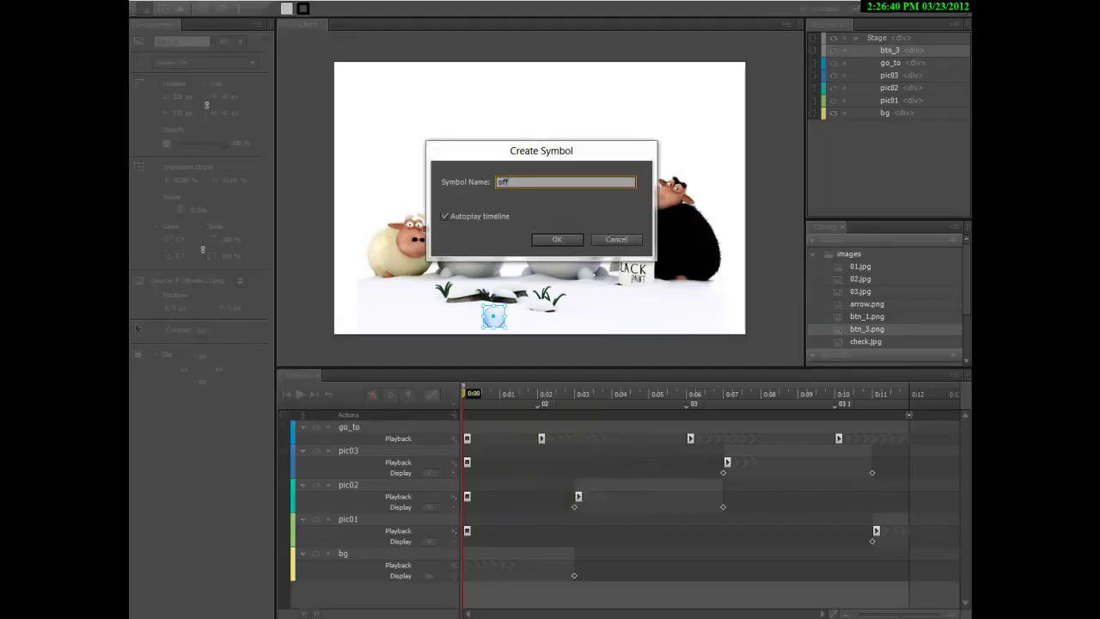
pyautogui.press('Return')
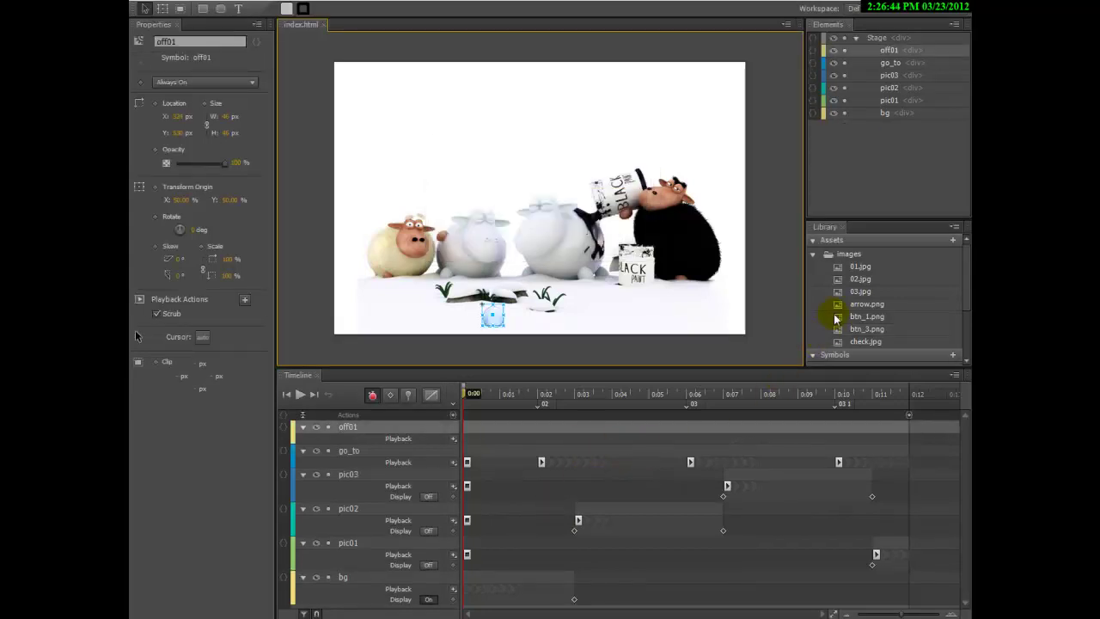
# Place btn_1.png directly over the off01 button and convert it to a symbol named on01
pyautogui.moveTo(830, 314); pyautogui.dragTo(496, 320)
pyautogui.rightClick(496, 320)
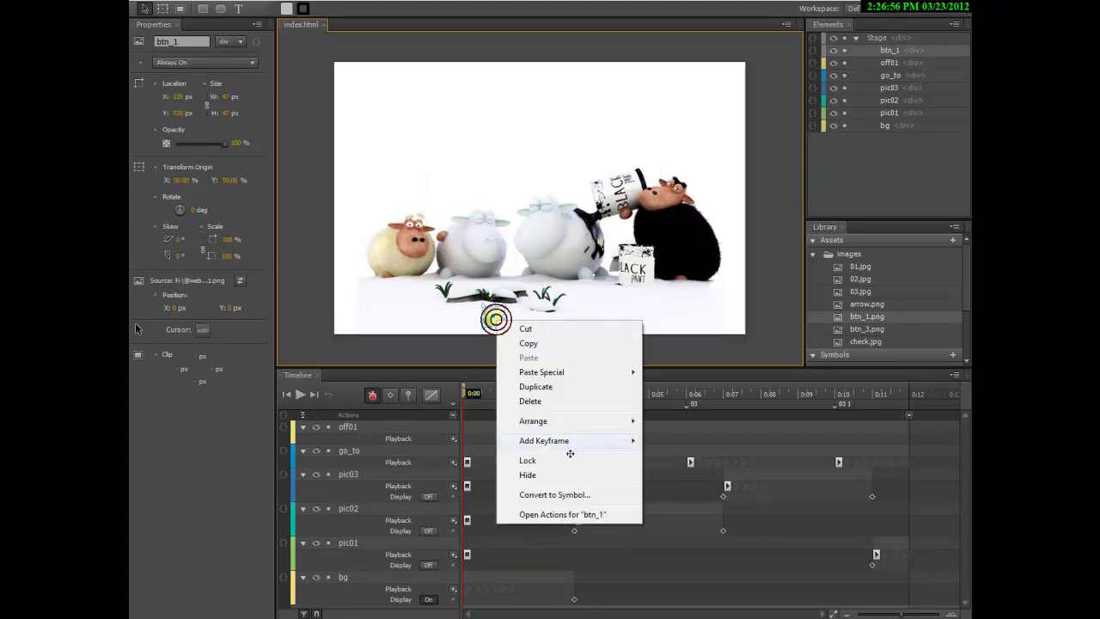
pyautogui.click(561, 495)
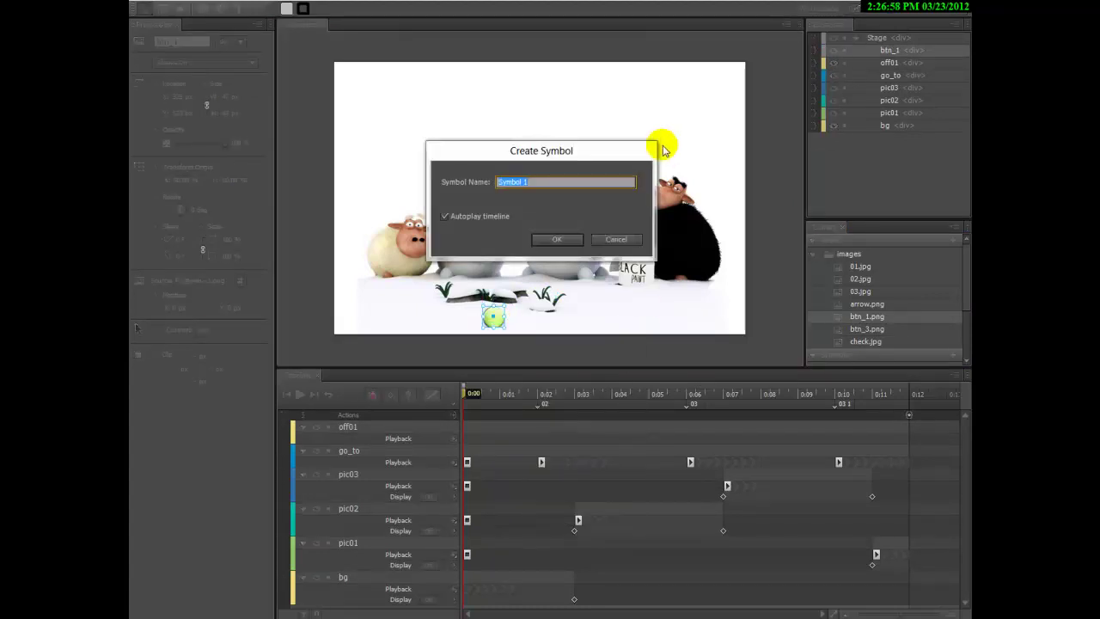
pyautogui.write('on01')
pyautogui.press('Return')
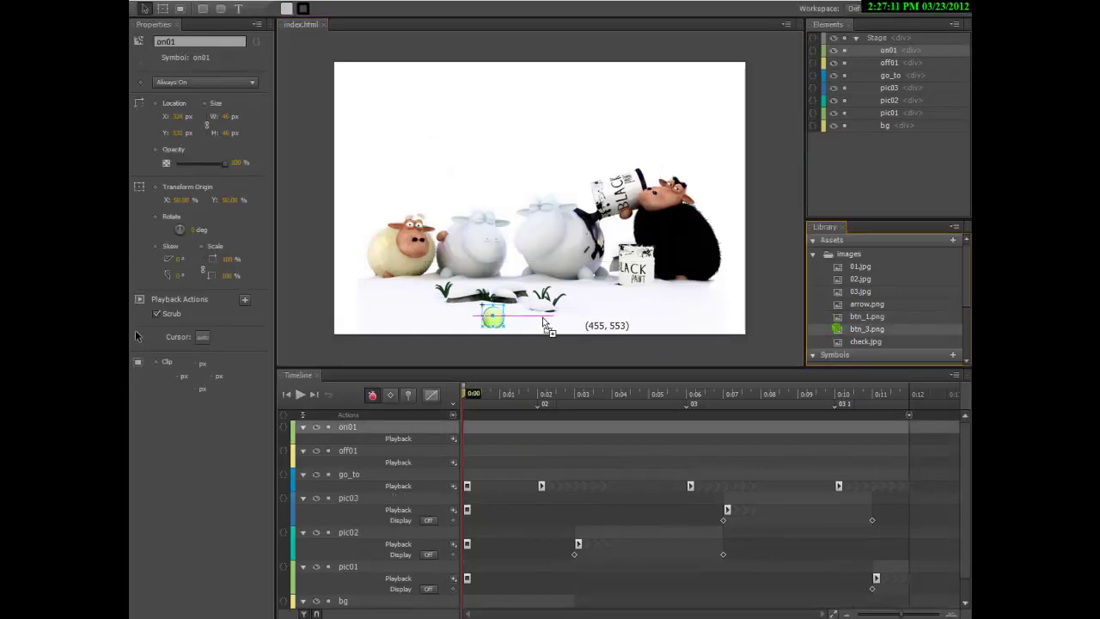
# Place another btn_3.png just right of the first button and convert it to a symbol named off02
pyautogui.moveTo(528, 323); pyautogui.dragTo(530, 318)
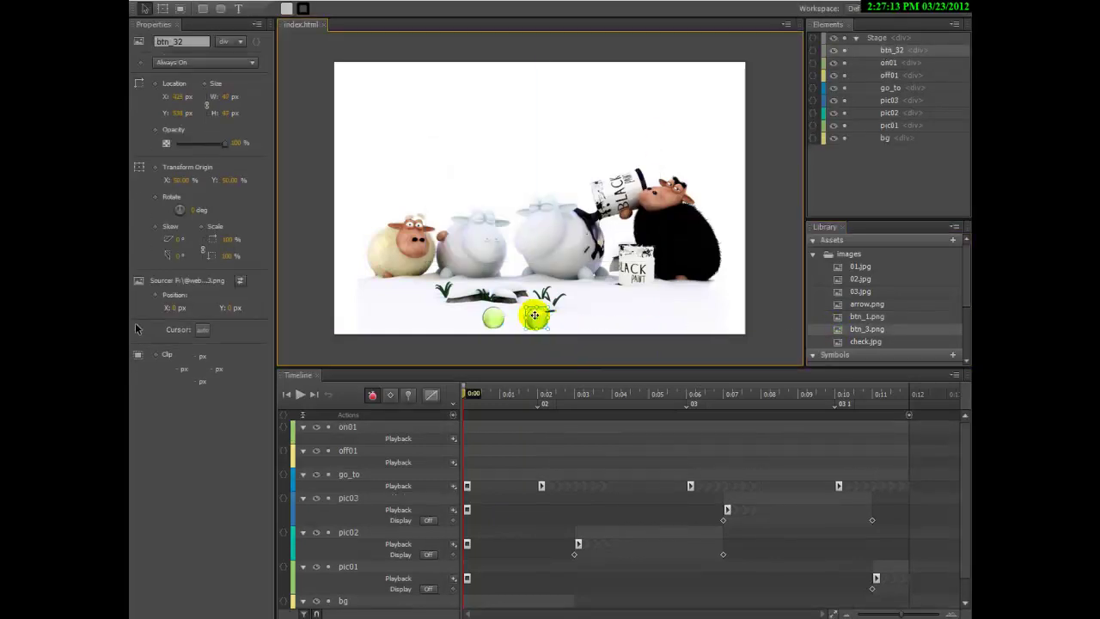
pyautogui.rightClick(530, 314)
pyautogui.click(578, 489)
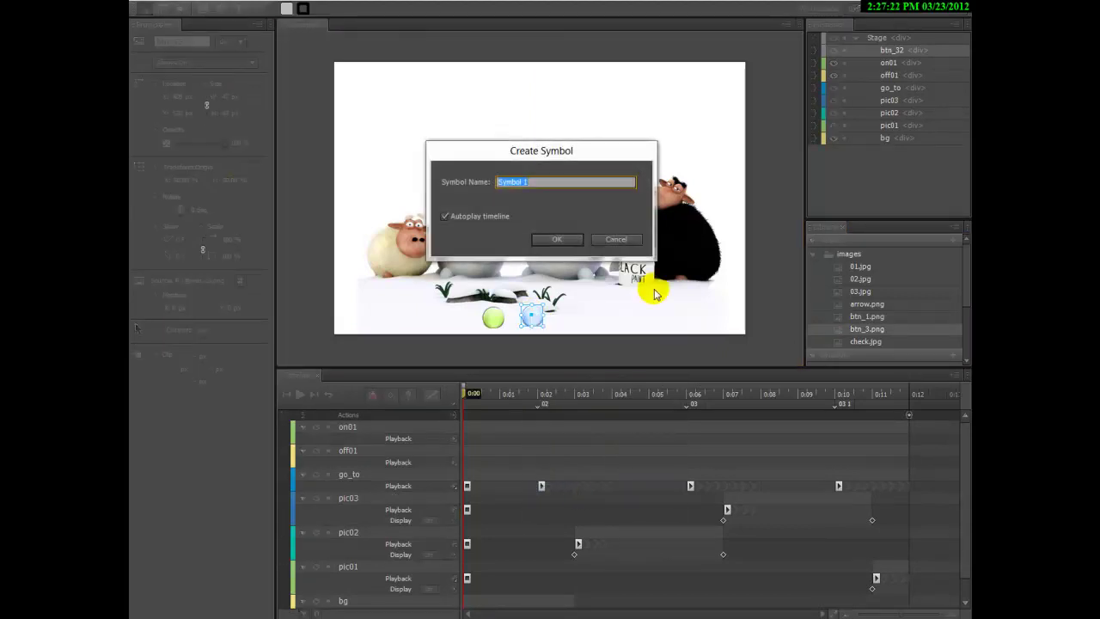
pyautogui.write('off02')
pyautogui.press('Return')
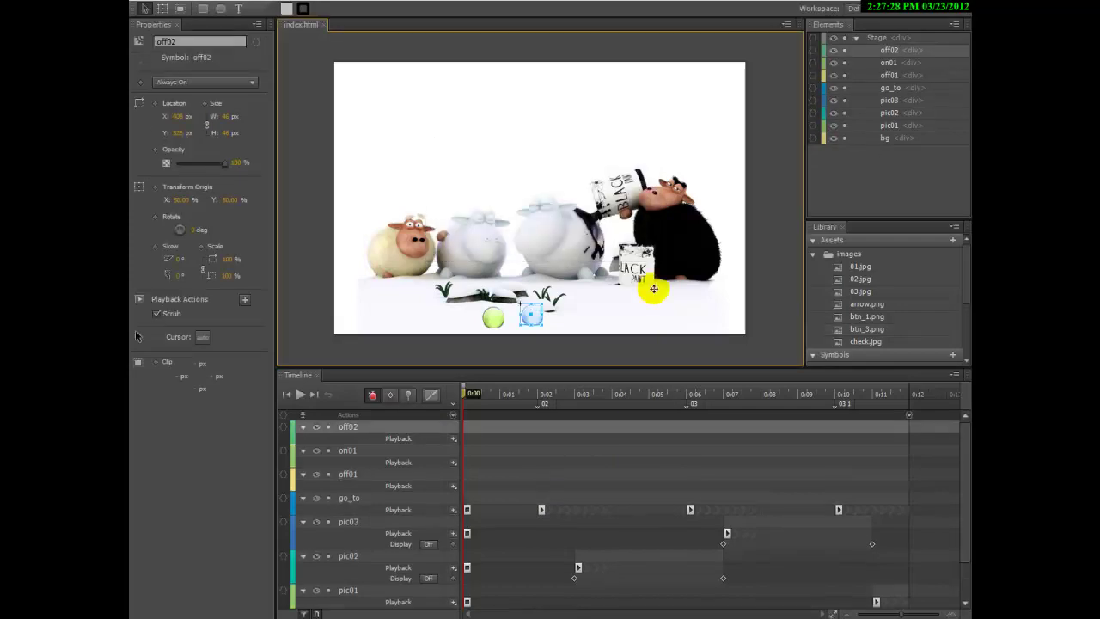
# Place btn_1.png directly over the off02 button and convert it to a symbol named on02
pyautogui.moveTo(849, 318); pyautogui.dragTo(531, 316)
pyautogui.rightClick(531, 317)
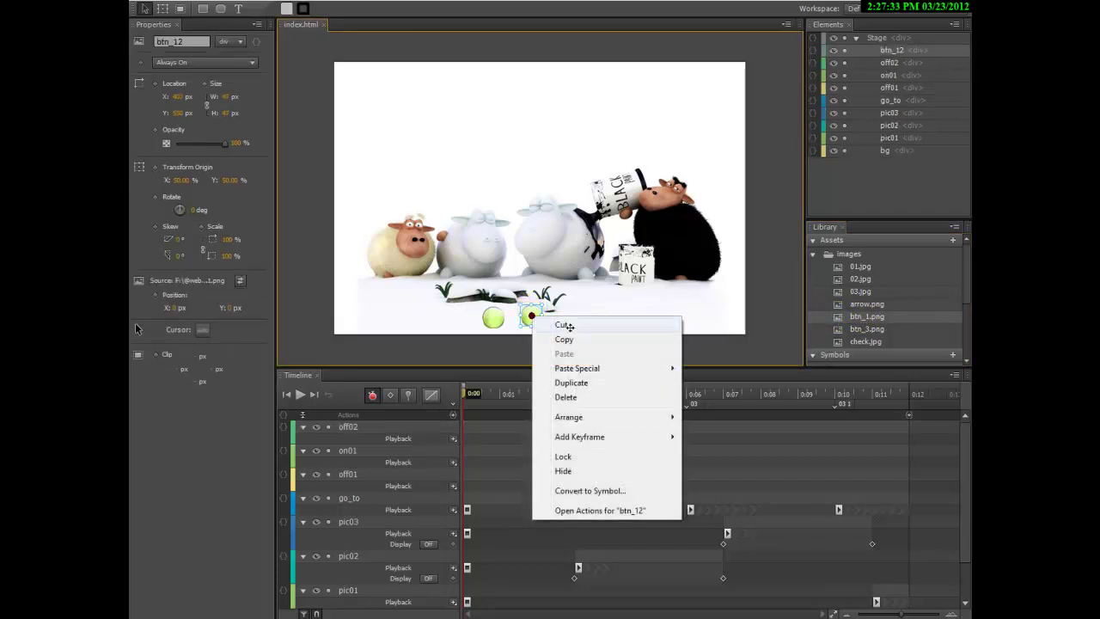
pyautogui.click(571, 490)
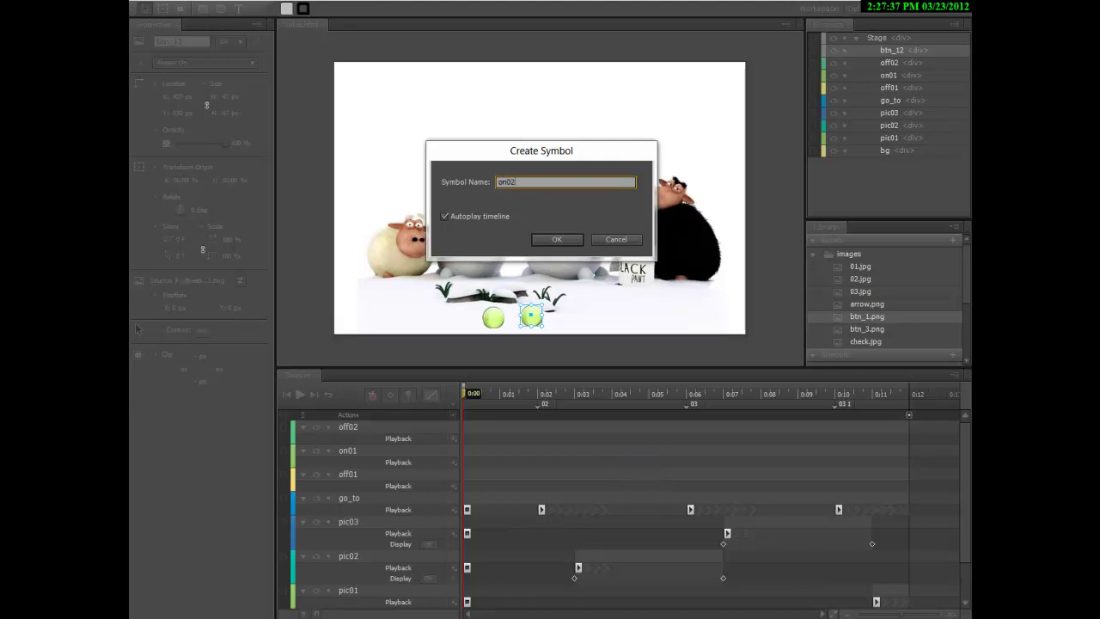
pyautogui.write('on02')
pyautogui.press('Return')
# Place a third btn_3.png right of the second button and convert it to a symbol named off03
pyautogui.moveTo(838, 329); pyautogui.dragTo(567, 316)
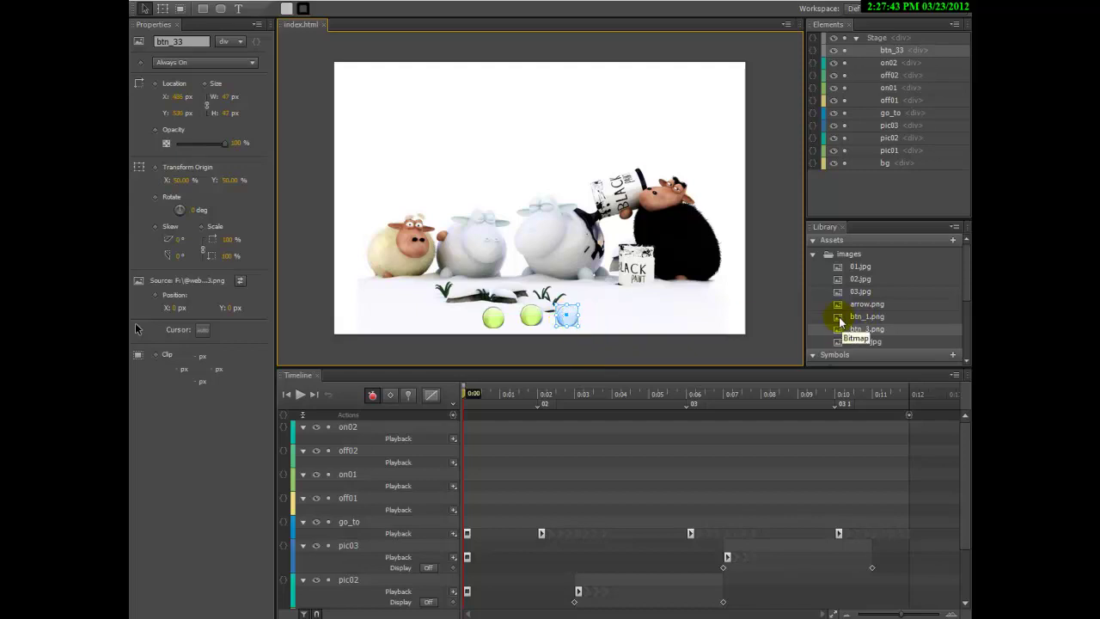
pyautogui.rightClick(573, 317)
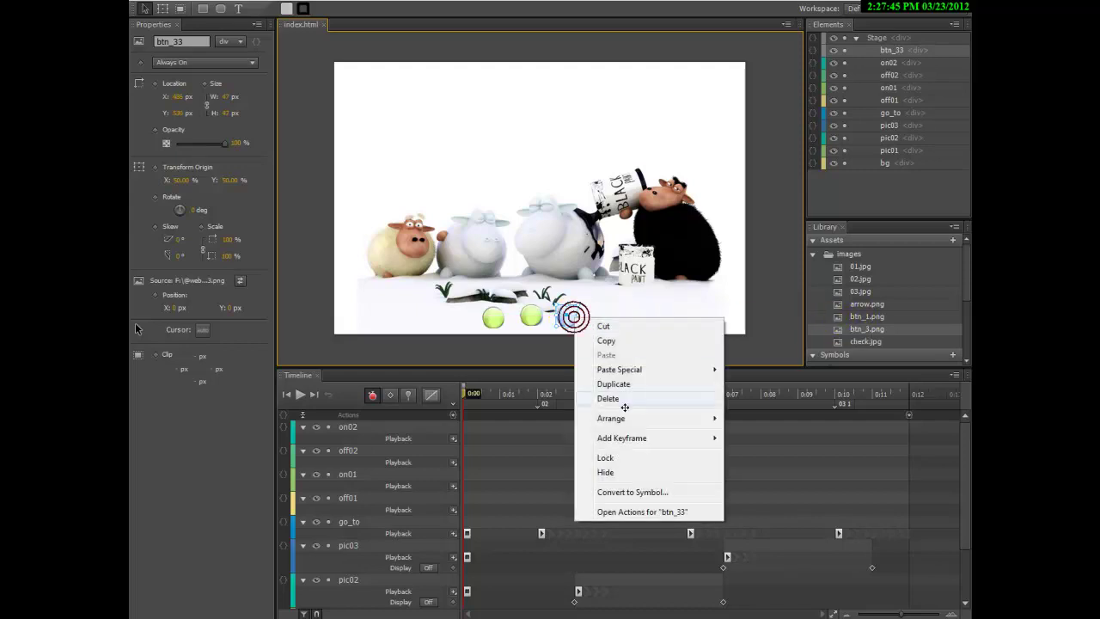
pyautogui.click(612, 489)
pyautogui.write('off')
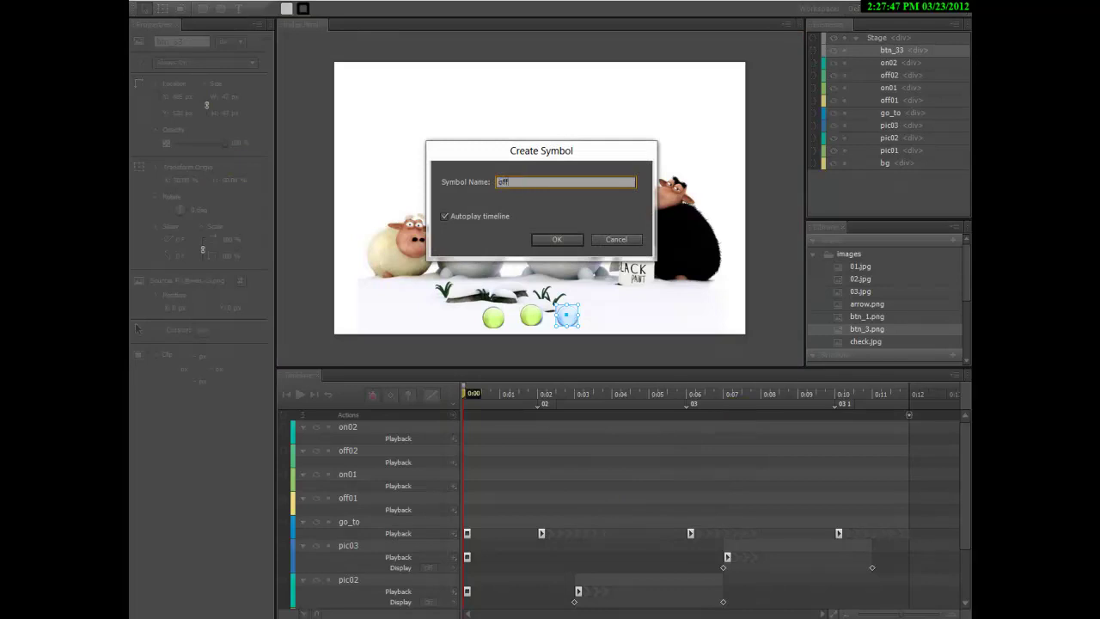
pyautogui.write('03')
pyautogui.press('Return')
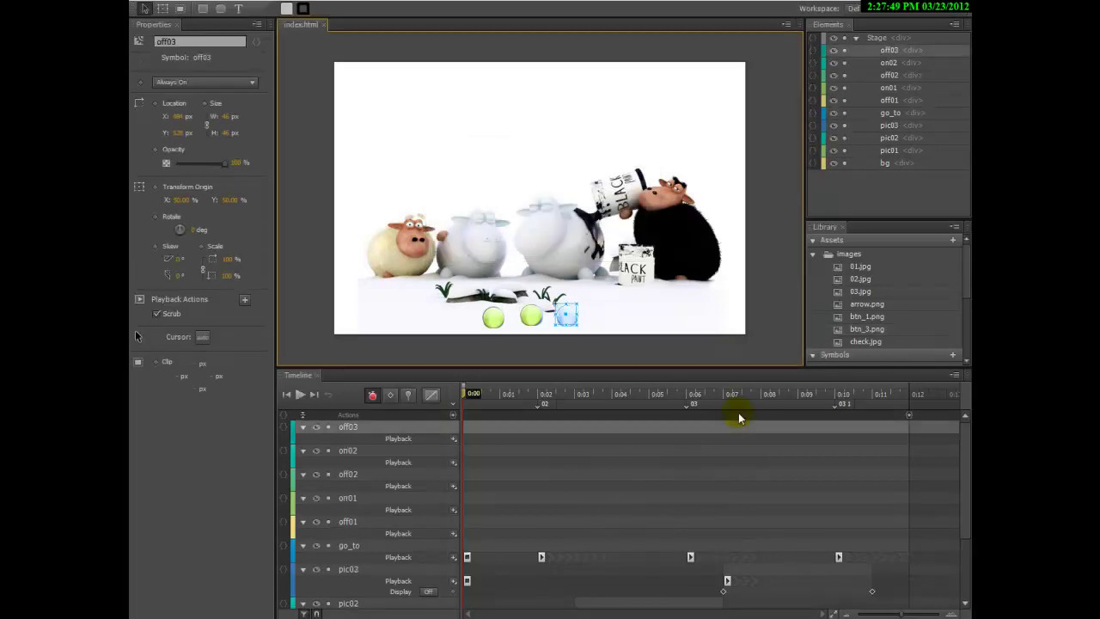
# Place btn_1.png directly over the off03 button and convert it to a symbol named on03
pyautogui.moveTo(863, 316); pyautogui.dragTo(567, 316)
pyautogui.rightClick(569, 316)
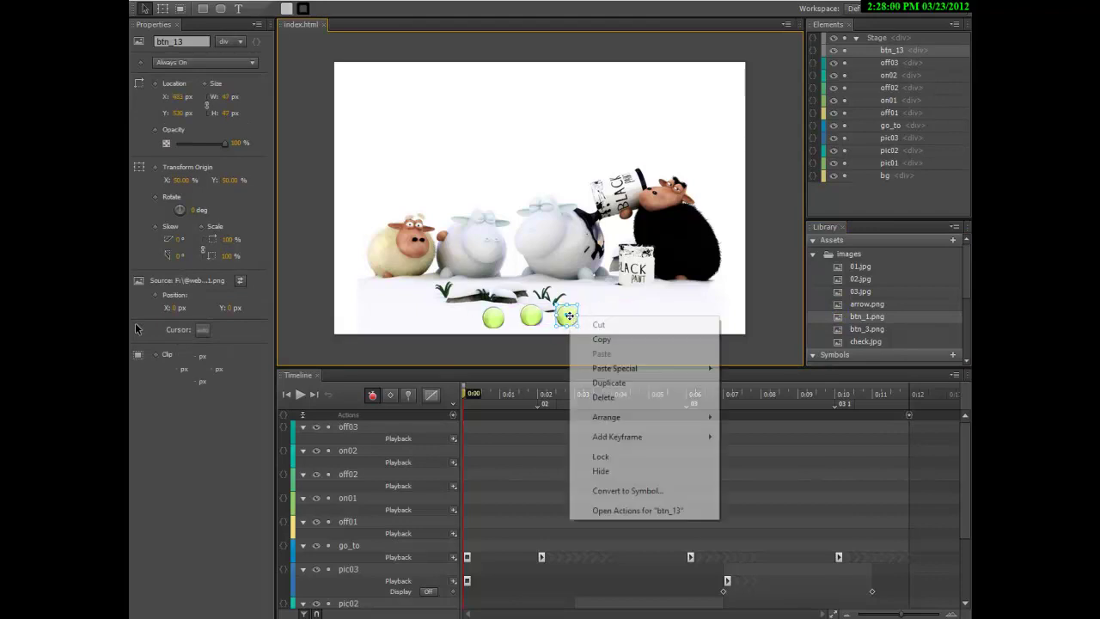
pyautogui.click(619, 494)
pyautogui.write('on03')
pyautogui.press('Return')
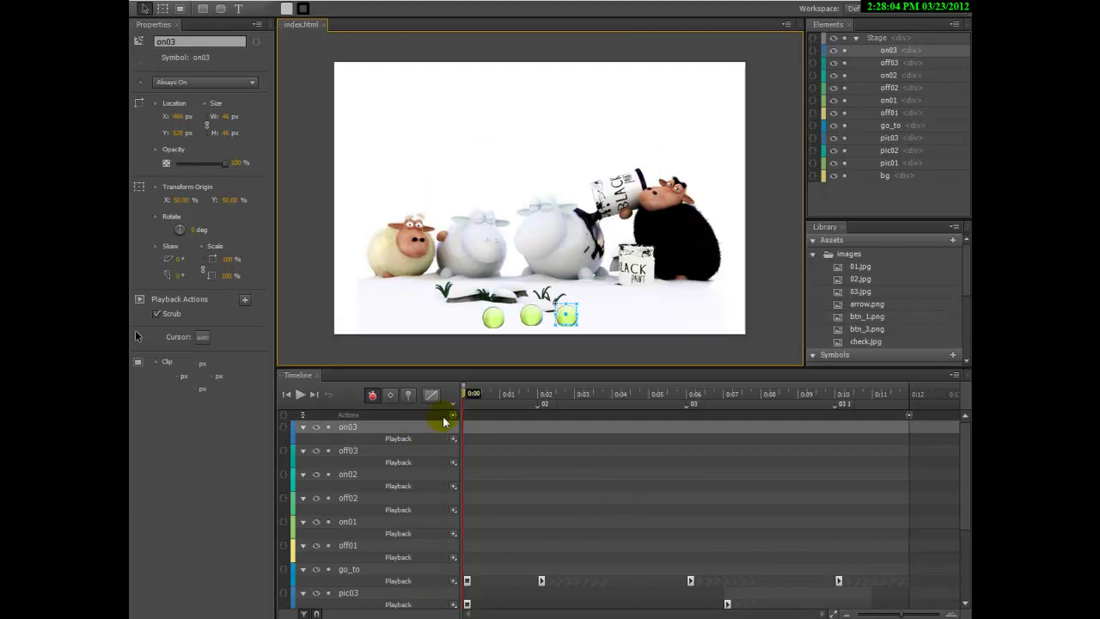
# Select all six on and off button symbols on the stage and align them by vertical center
pyautogui.moveTo(461, 283)
pyautogui.mouseDown()
pyautogui.moveTo(541, 337)
pyautogui.moveTo(595, 335)
pyautogui.mouseUp()
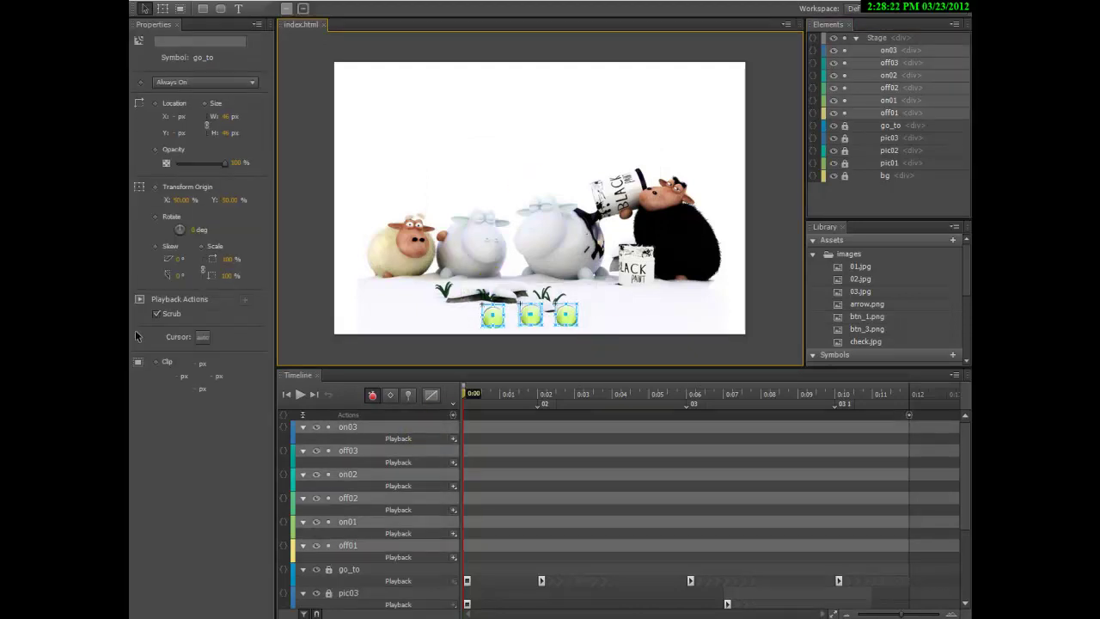
pyautogui.click(206, 0)
pyautogui.moveTo(228, 27)
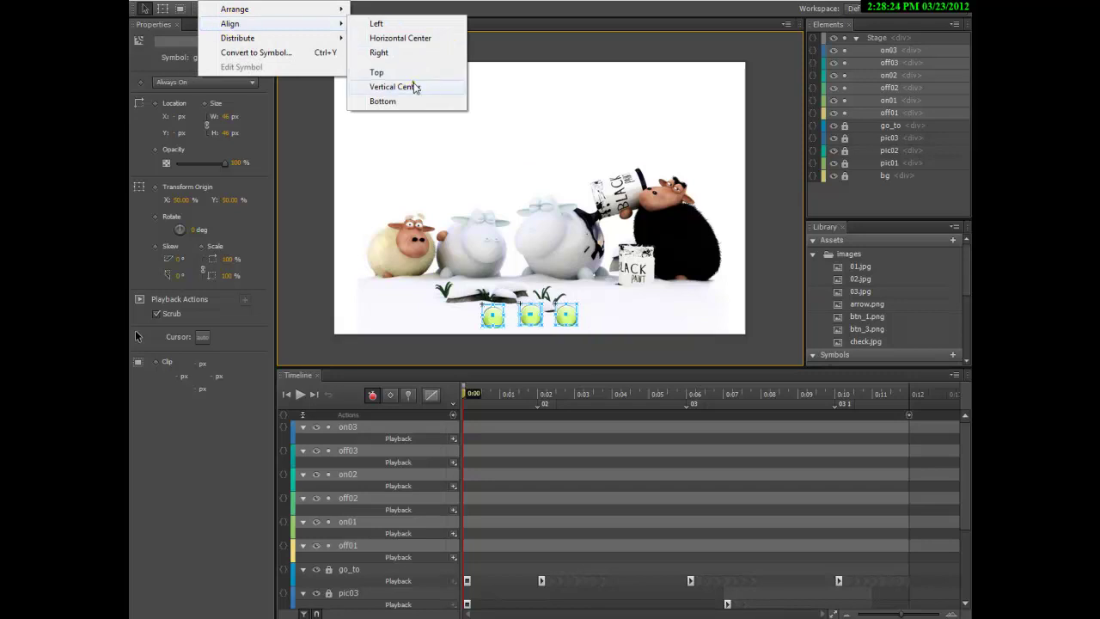
pyautogui.click(413, 87)
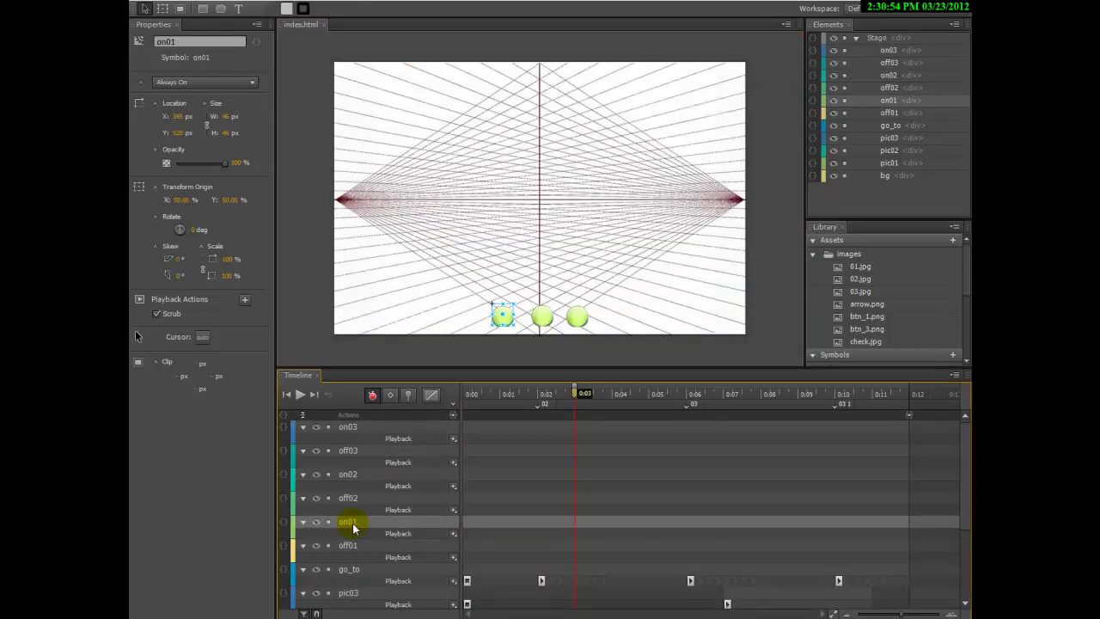
# Set the on01 symbol's display to On at 0:00 and Off at 0:03
pyautogui.click(249, 82)
pyautogui.click(192, 114)
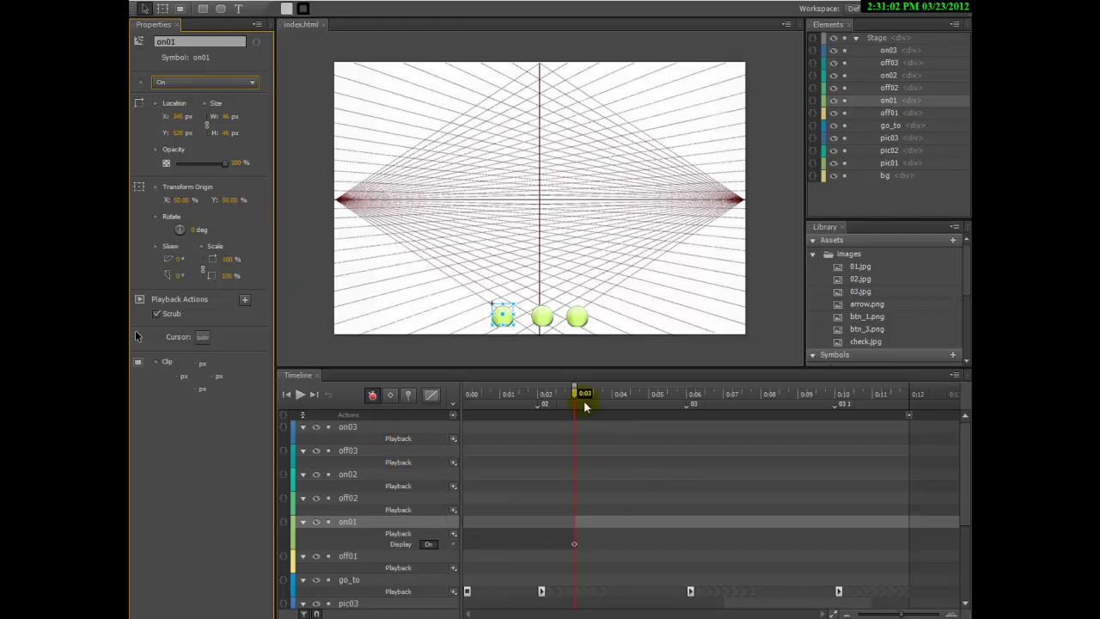
pyautogui.moveTo(576, 393); pyautogui.dragTo(471, 394)
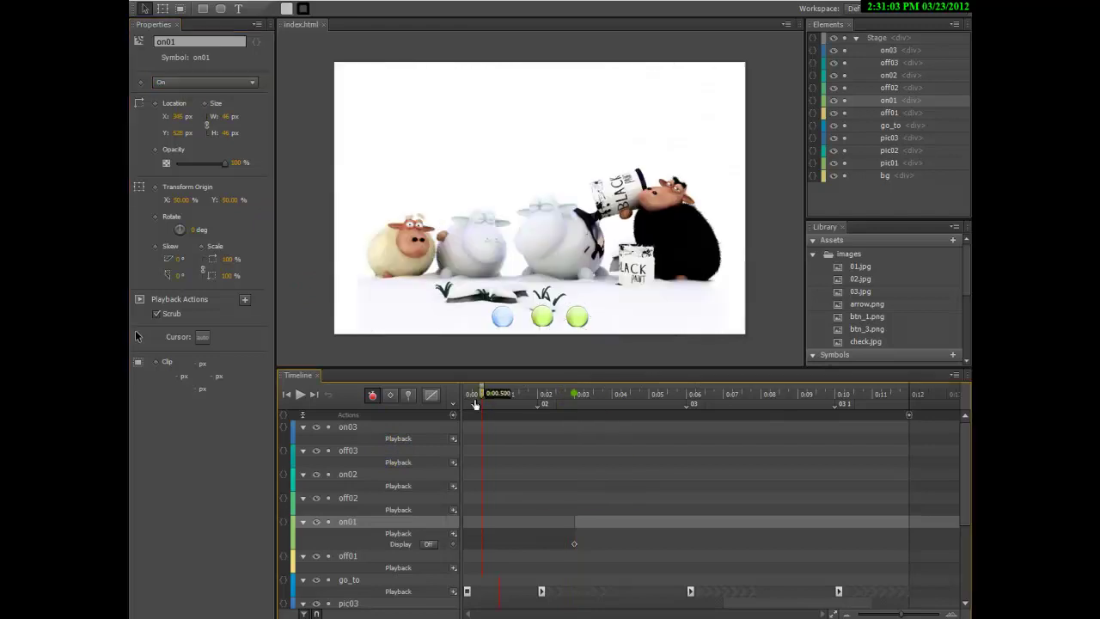
pyautogui.click(572, 545)
pyautogui.moveTo(464, 396); pyautogui.dragTo(574, 409)
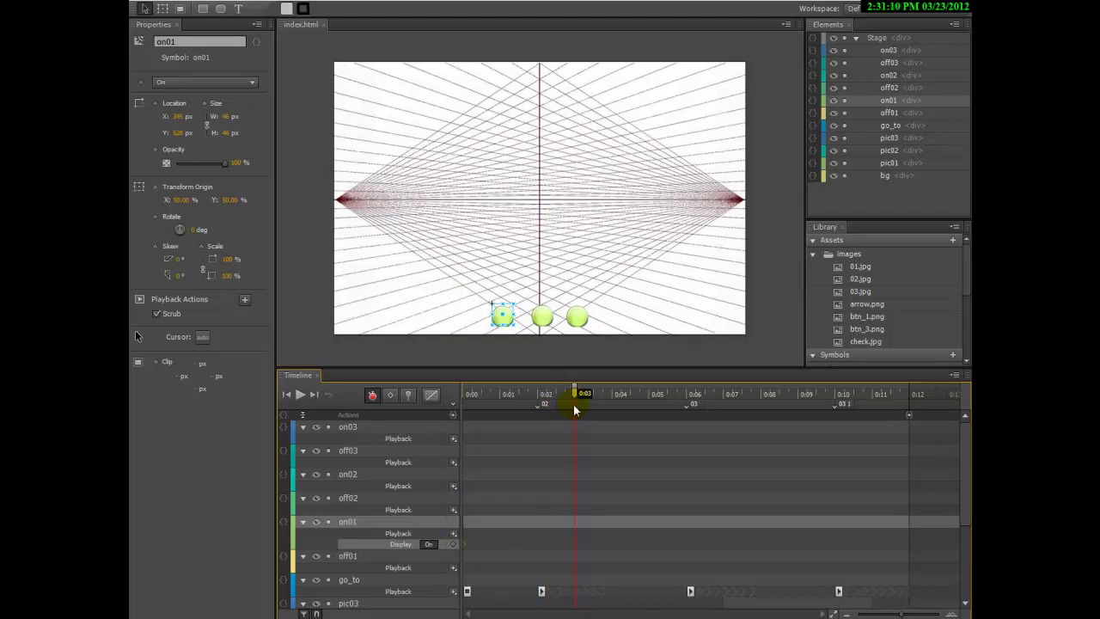
pyautogui.click(429, 545)
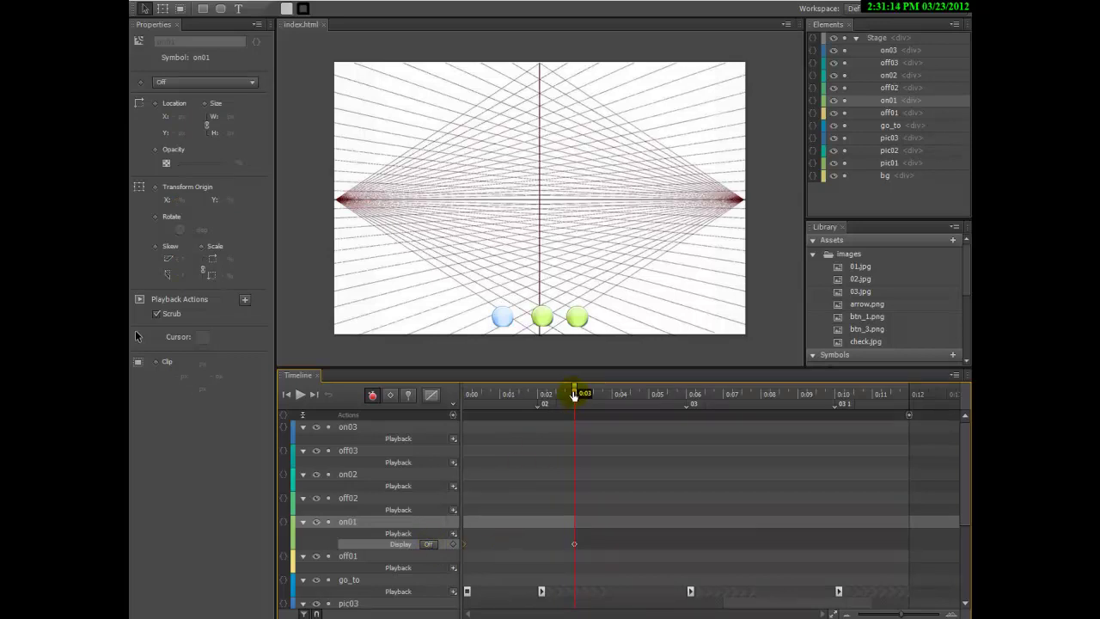
# Set the on02 symbol's display to On at 0:03 and Off at 0:07
pyautogui.click(348, 475)
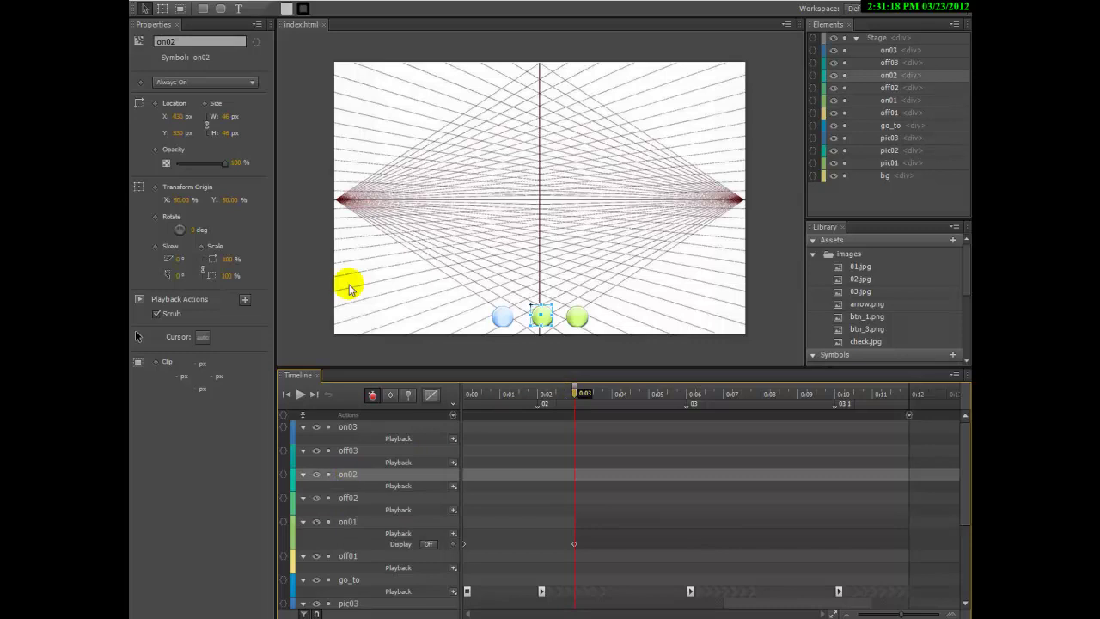
pyautogui.click(253, 82)
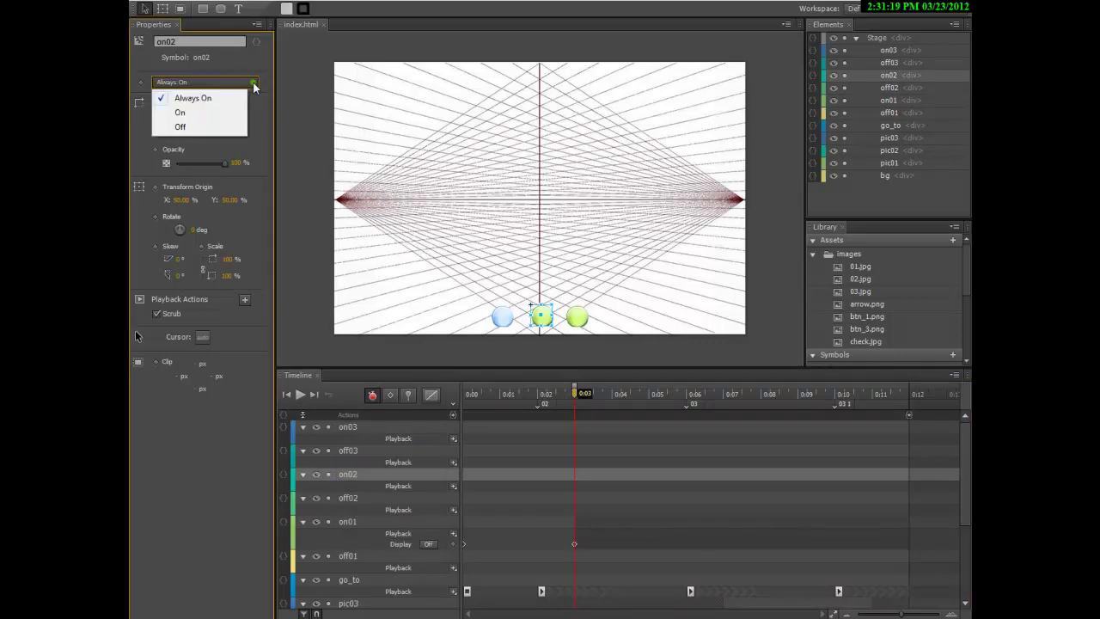
pyautogui.click(209, 114)
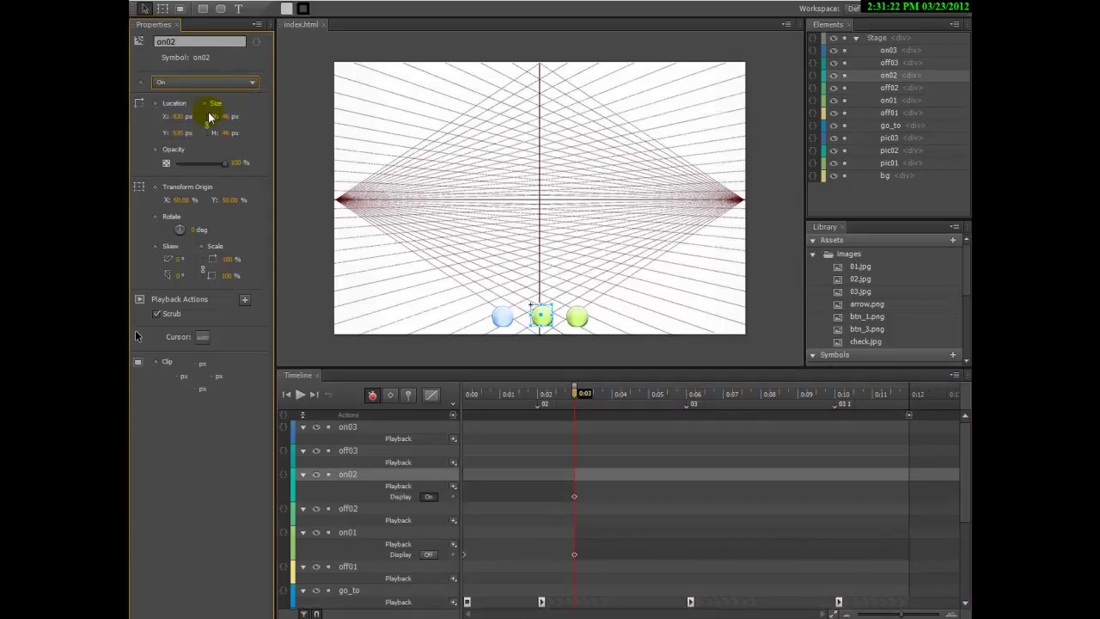
pyautogui.click(576, 396)
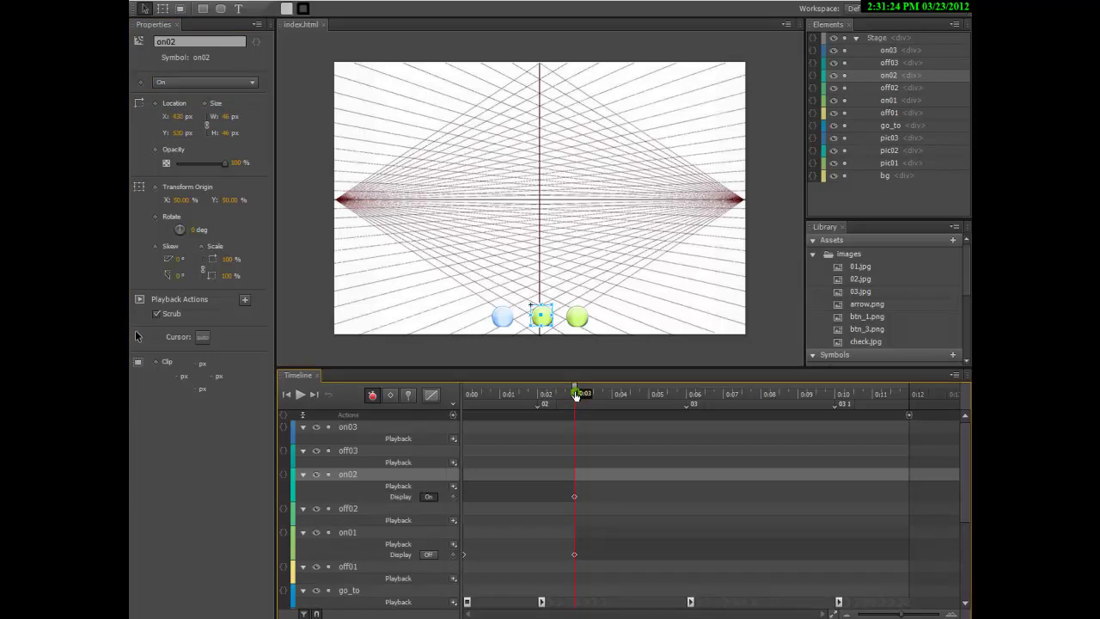
pyautogui.moveTo(578, 395); pyautogui.dragTo(724, 406)
pyautogui.click(427, 496)
# Set the on03 symbol's display to On at 0:07 and Off at 0:11
pyautogui.click(400, 430)
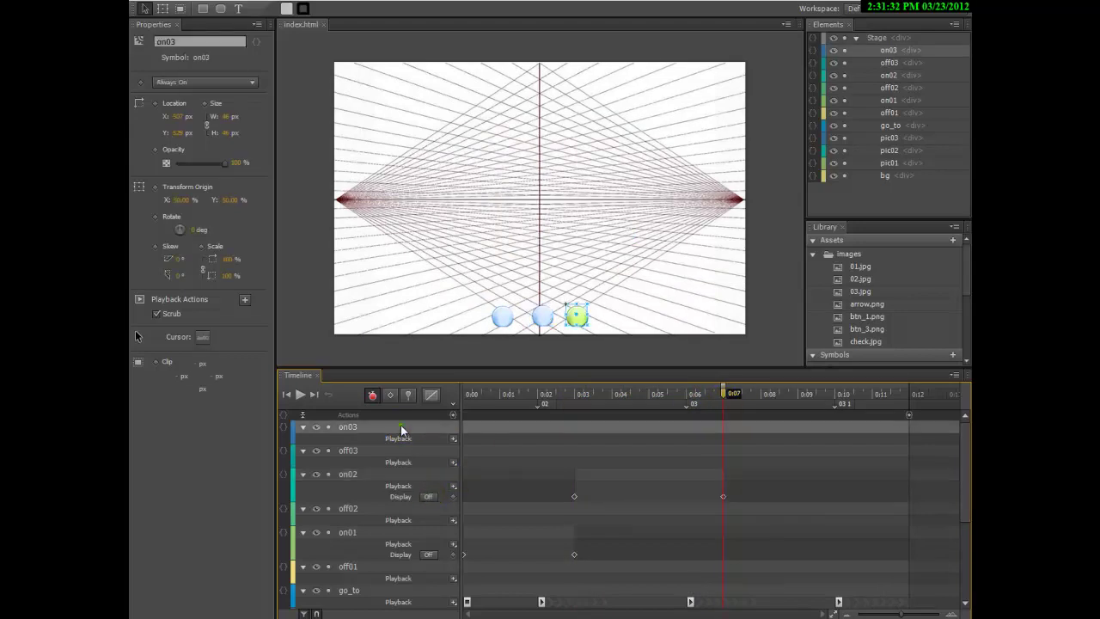
pyautogui.click(211, 82)
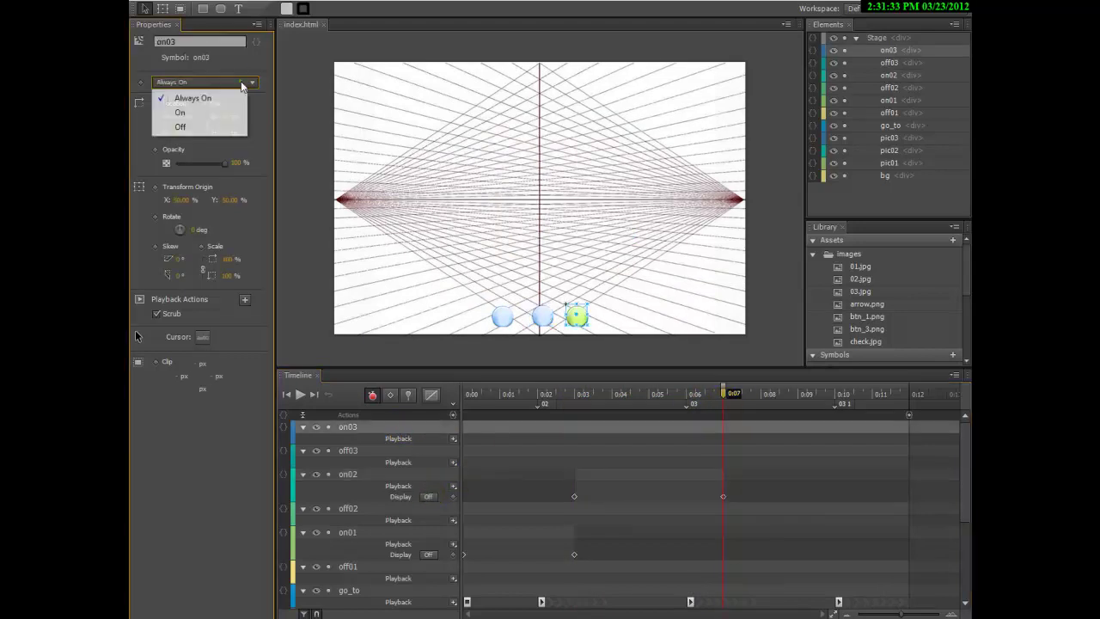
pyautogui.click(211, 112)
pyautogui.moveTo(725, 393); pyautogui.dragTo(872, 403)
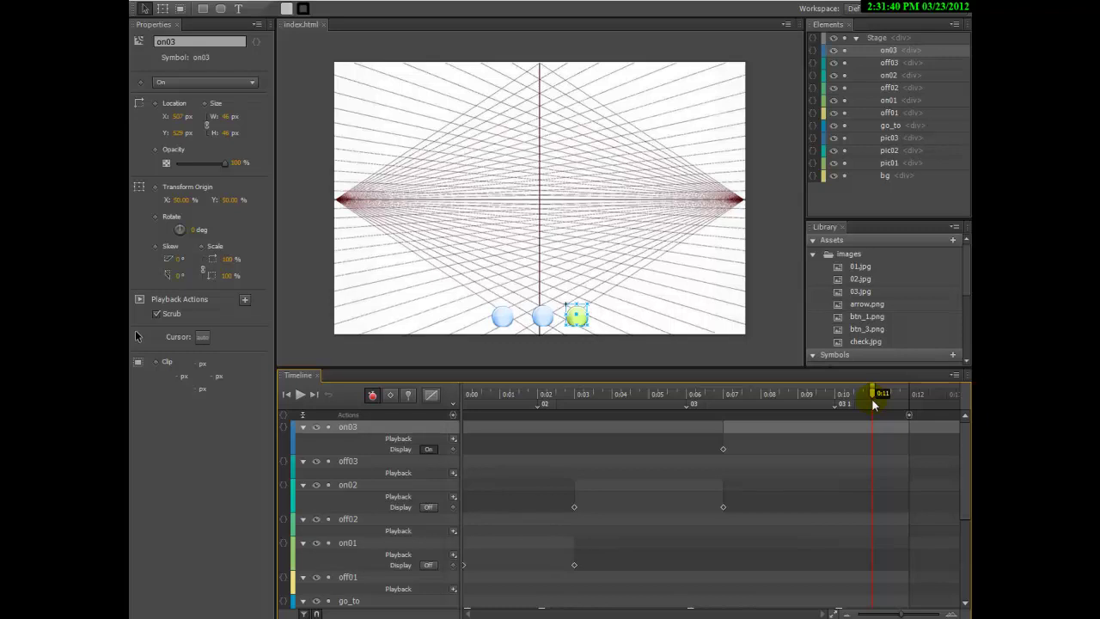
pyautogui.click(430, 450)
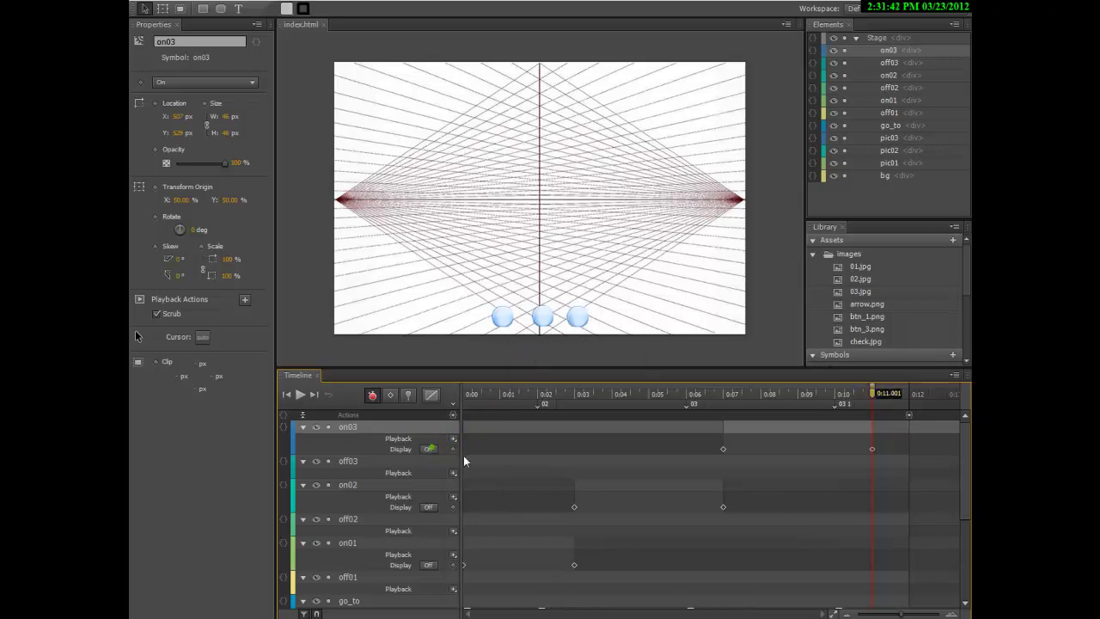
pyautogui.click(430, 450)
pyautogui.click(583, 491)
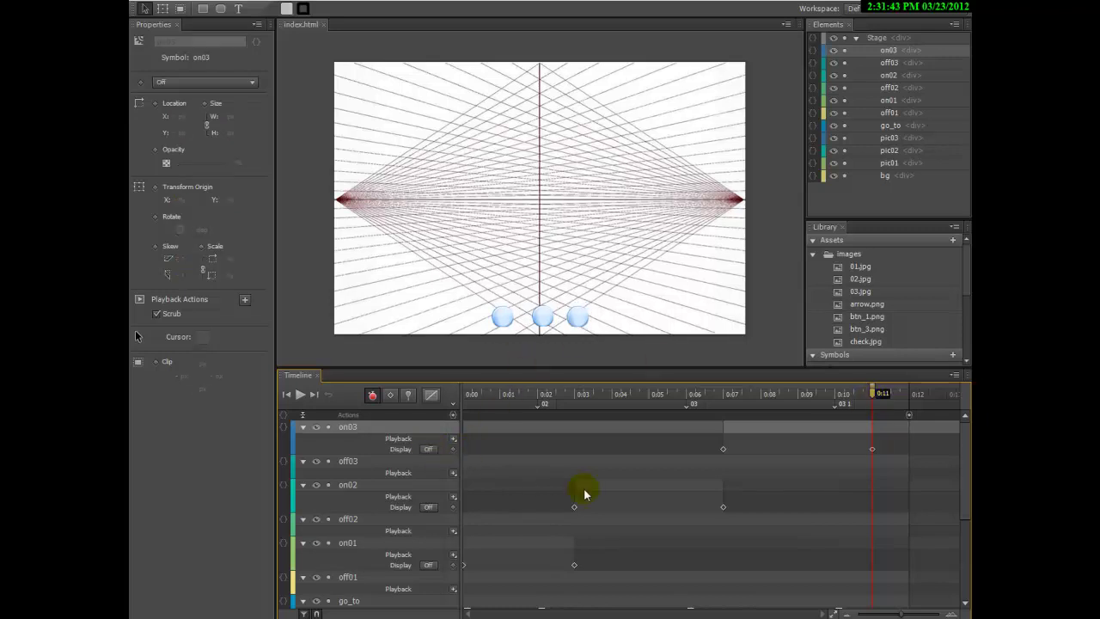
# Turn the on01 symbol's display back On at 0:11 and return the playhead to 0:00
pyautogui.click(427, 565)
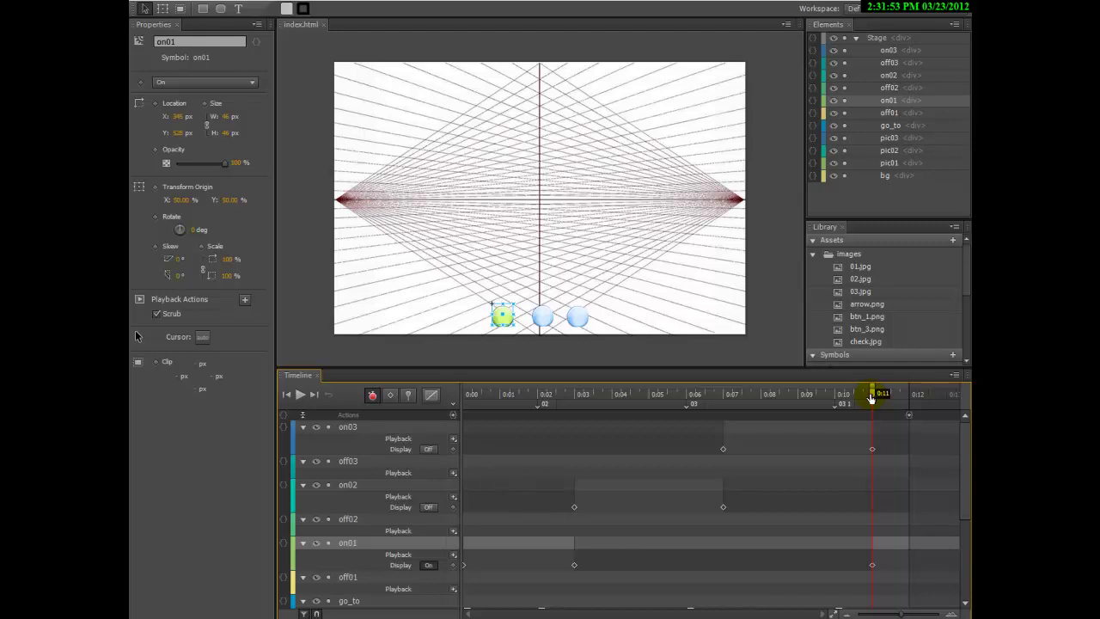
pyautogui.moveTo(872, 396); pyautogui.dragTo(465, 397)
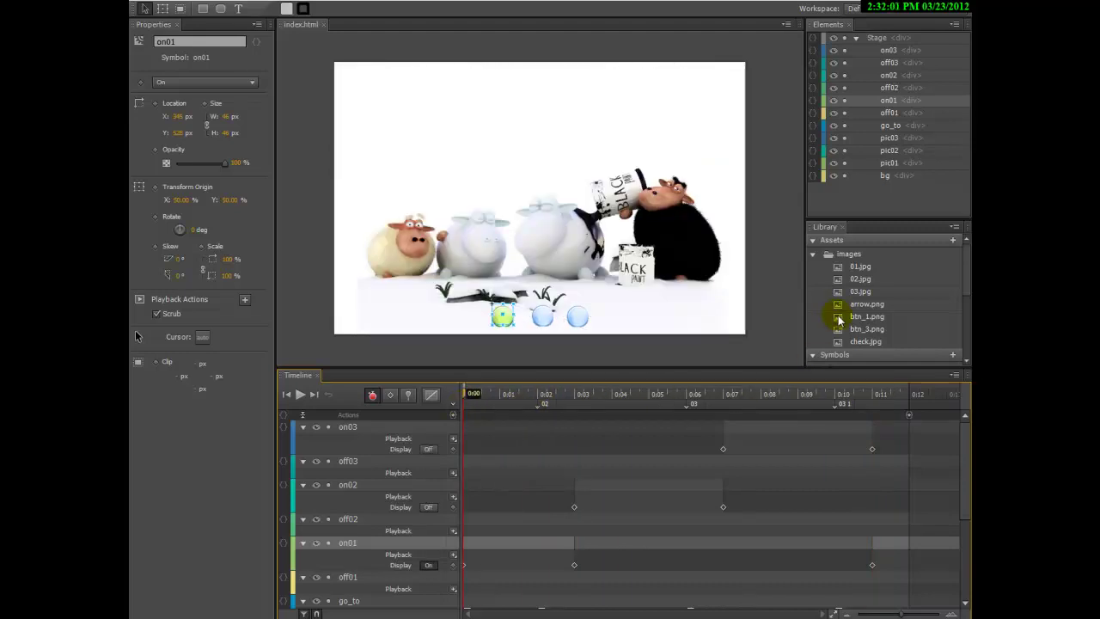
# Place btn_1.png directly over the first button and convert it to a symbol named btn1
pyautogui.moveTo(840, 322); pyautogui.dragTo(503, 317)
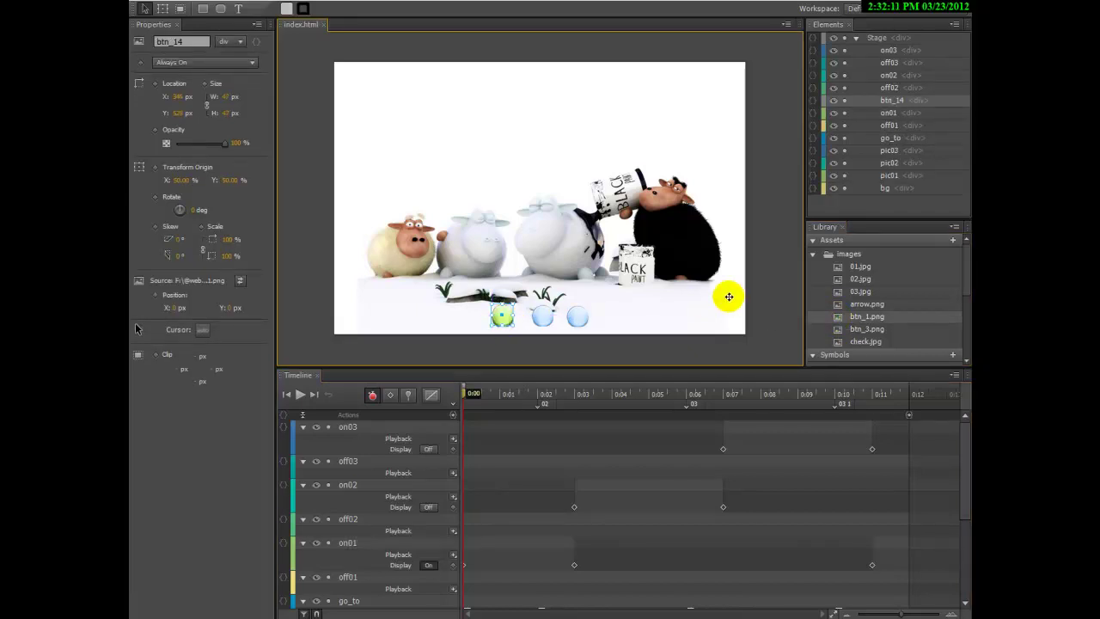
pyautogui.rightClick(504, 316)
pyautogui.click(550, 496)
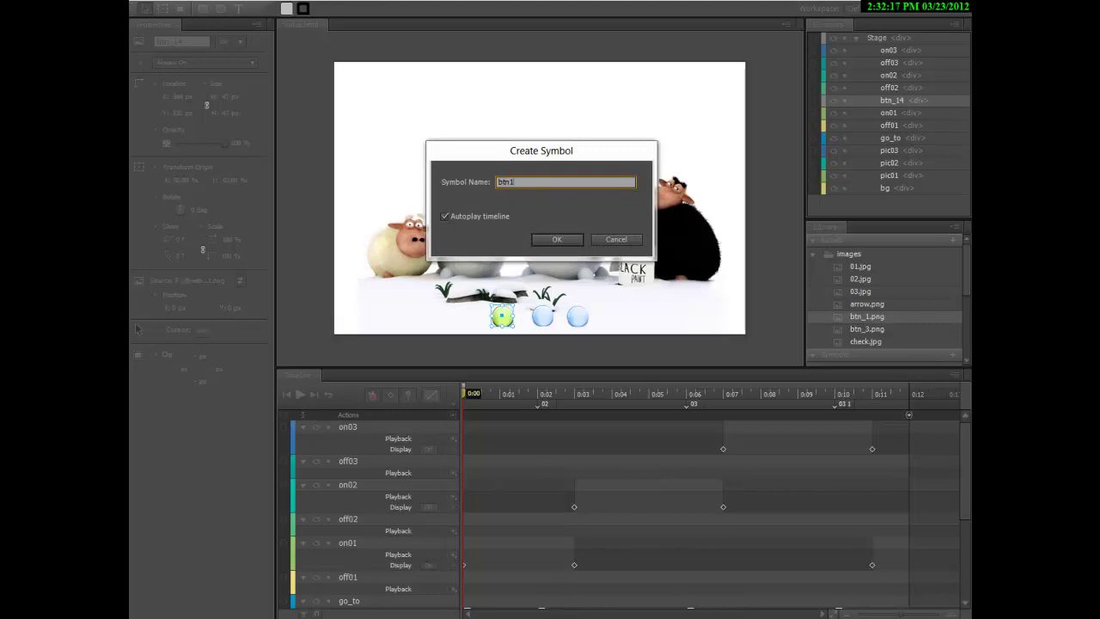
pyautogui.press('Return')
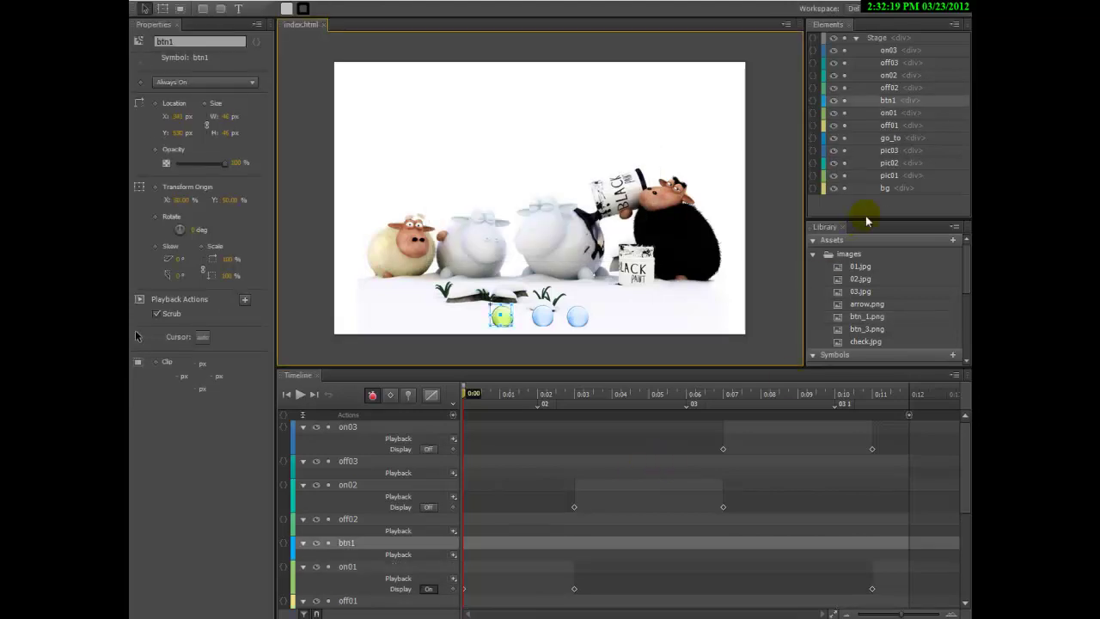
# Move btn1 above all other elements in the stacking order and set its opacity to 0%
pyautogui.click(823, 108)
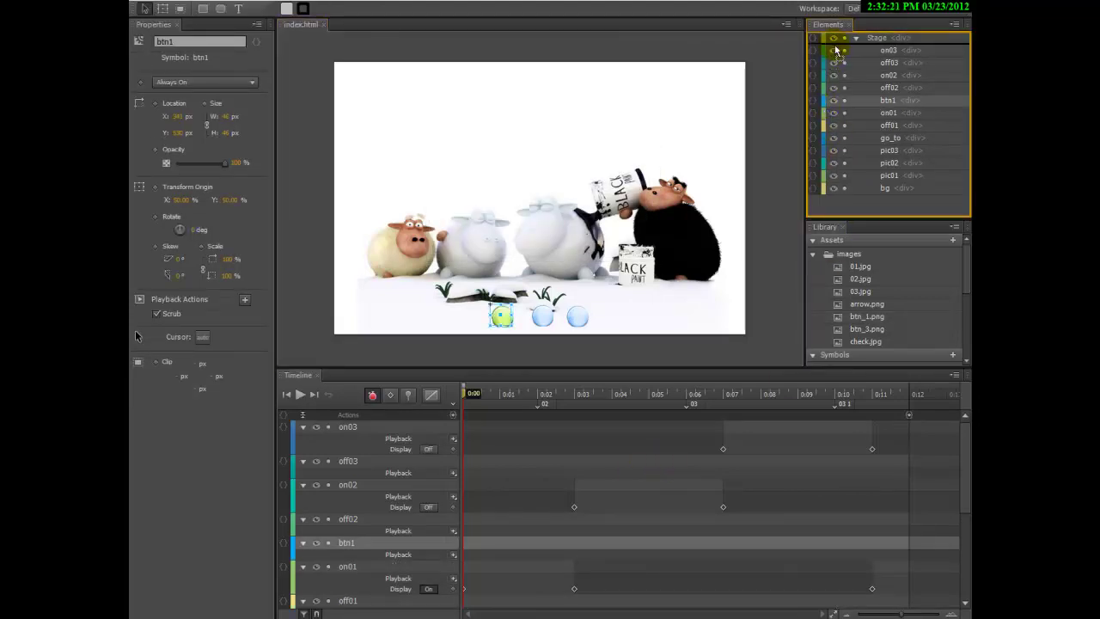
pyautogui.moveTo(836, 52); pyautogui.dragTo(836, 50)
pyautogui.moveTo(225, 163); pyautogui.dragTo(166, 164)
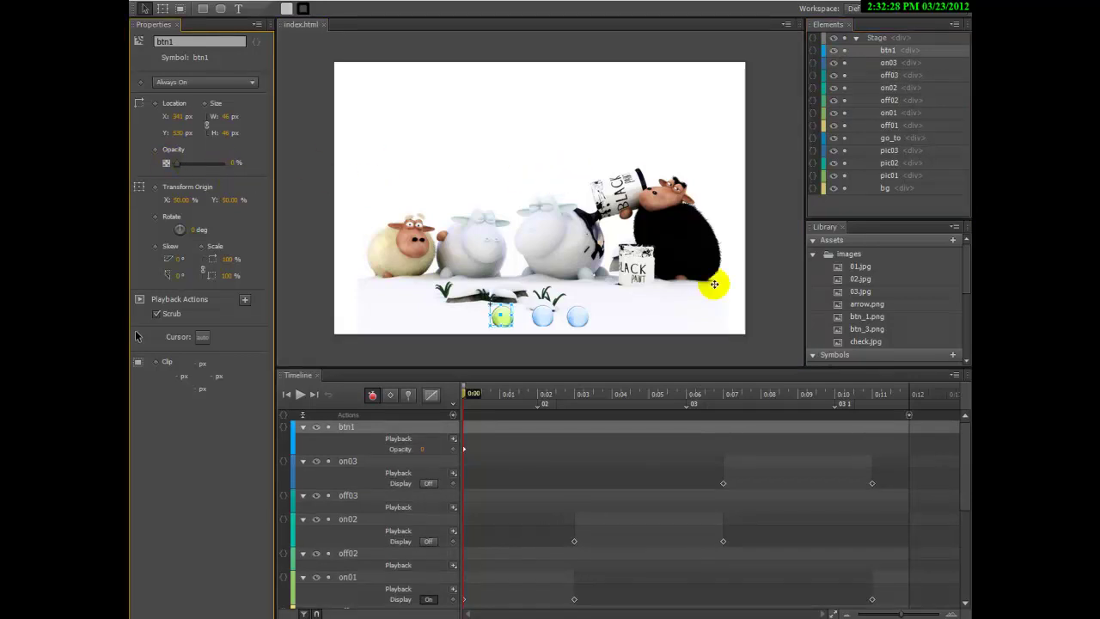
# Place btn_1.png over the second button, convert it to a symbol named btn2 and set its opacity to 0%
pyautogui.moveTo(839, 321); pyautogui.dragTo(543, 315)
pyautogui.rightClick(543, 315)
pyautogui.click(613, 489)
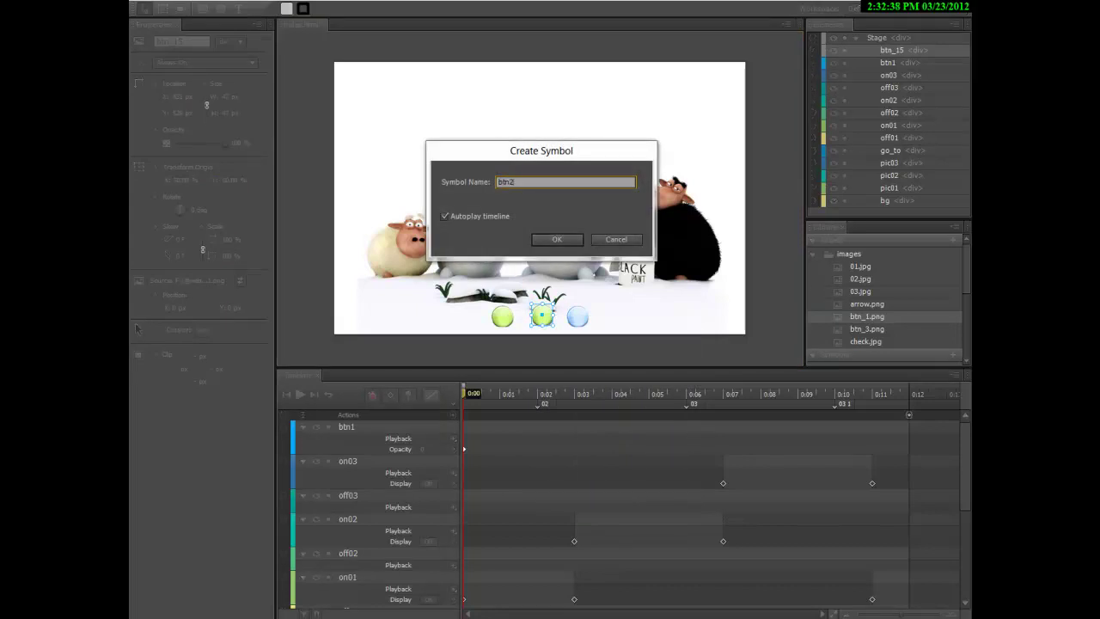
pyautogui.press('Return')
pyautogui.moveTo(224, 163); pyautogui.dragTo(170, 163)
# Place btn_1.png over the third button, convert it to a symbol named btn3 and set its opacity to 0%
pyautogui.moveTo(867, 317); pyautogui.dragTo(621, 315)
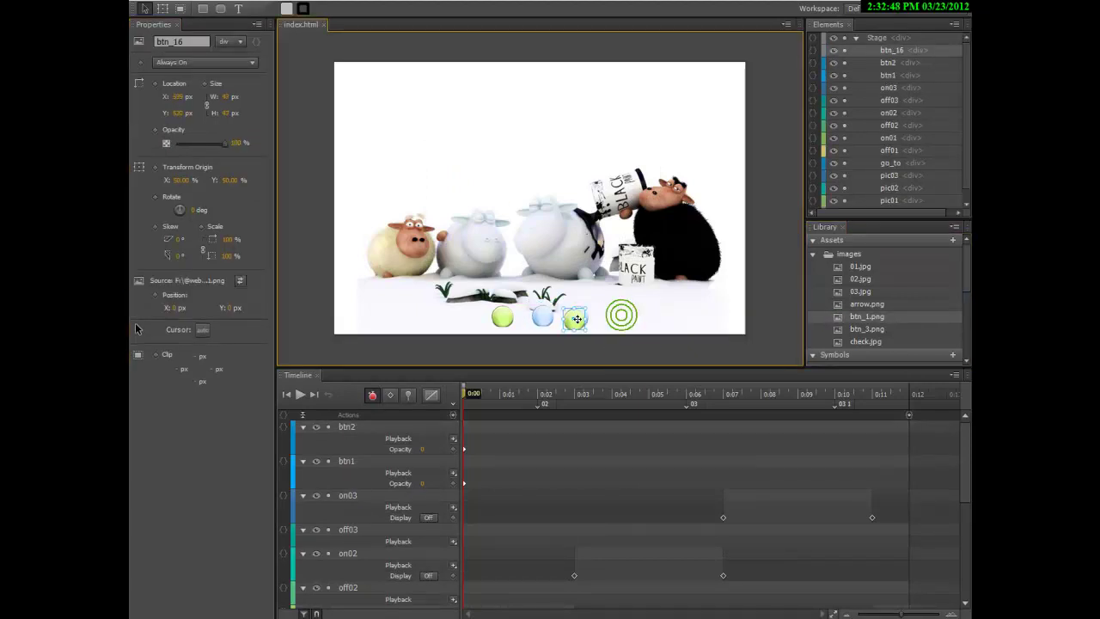
pyautogui.rightClick(574, 316)
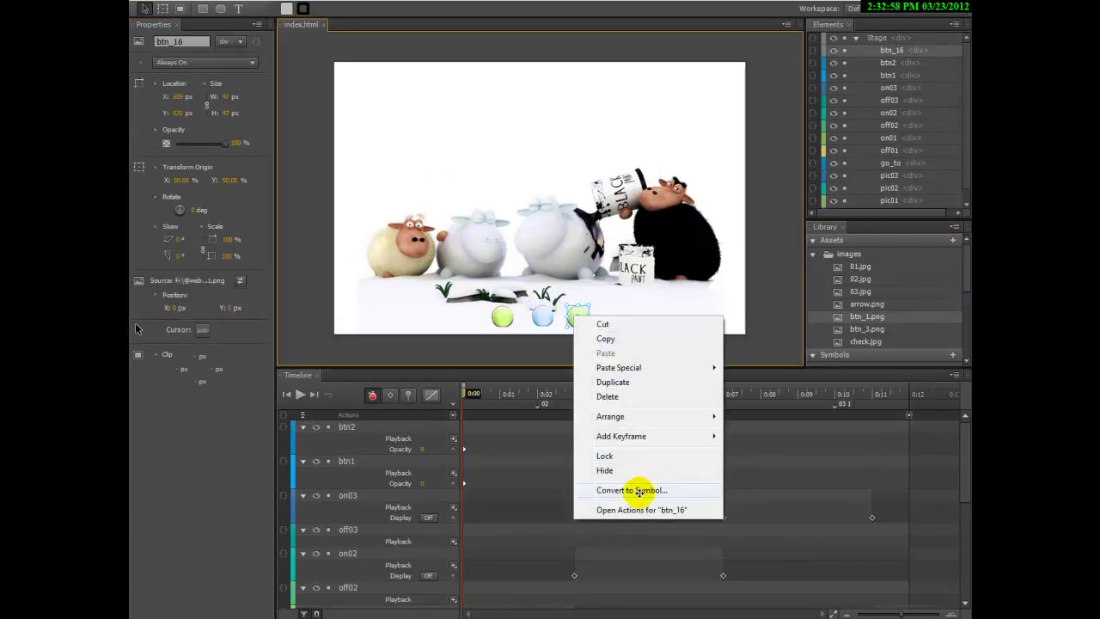
pyautogui.click(641, 490)
pyautogui.press('Return')
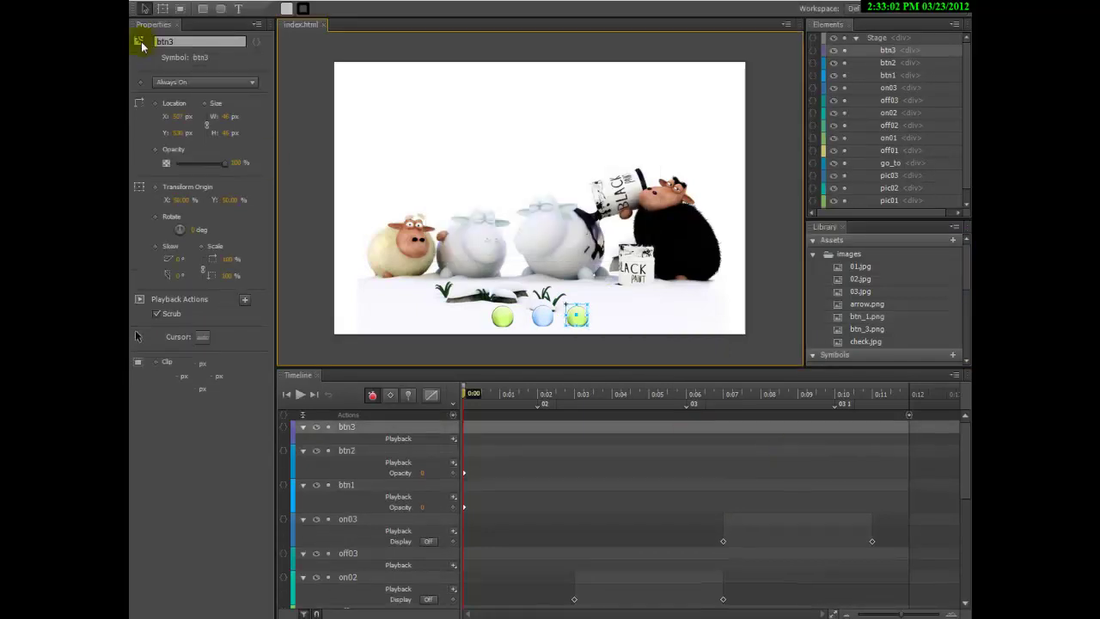
pyautogui.moveTo(226, 166); pyautogui.dragTo(176, 163)
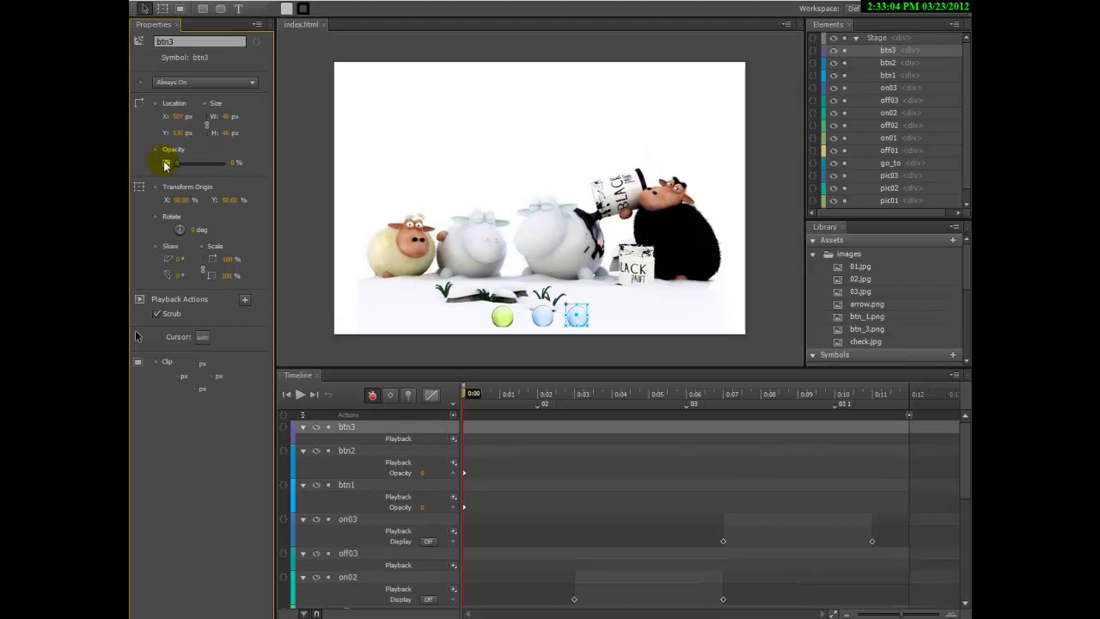
# Add a click action to btn1 with the code sym.play("0");
pyautogui.click(824, 77)
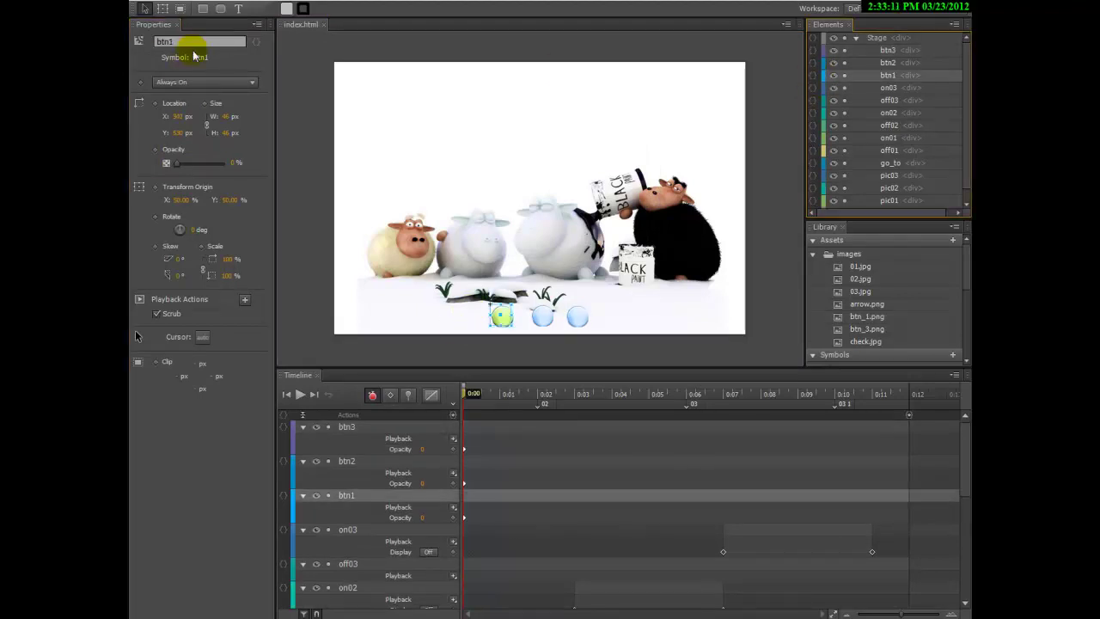
pyautogui.click(257, 42)
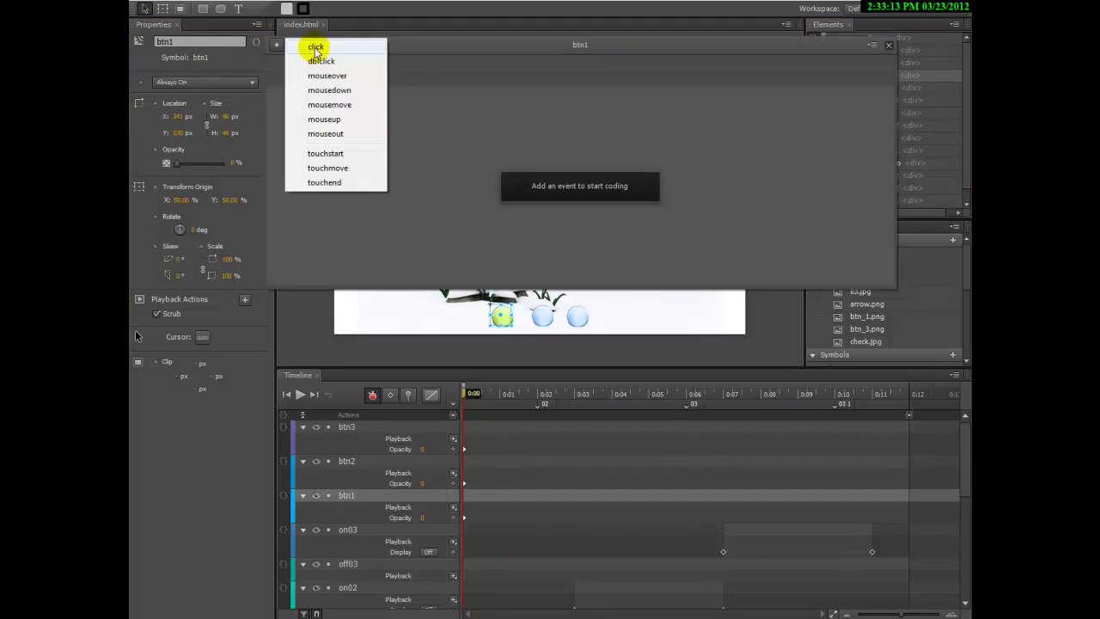
pyautogui.click(316, 47)
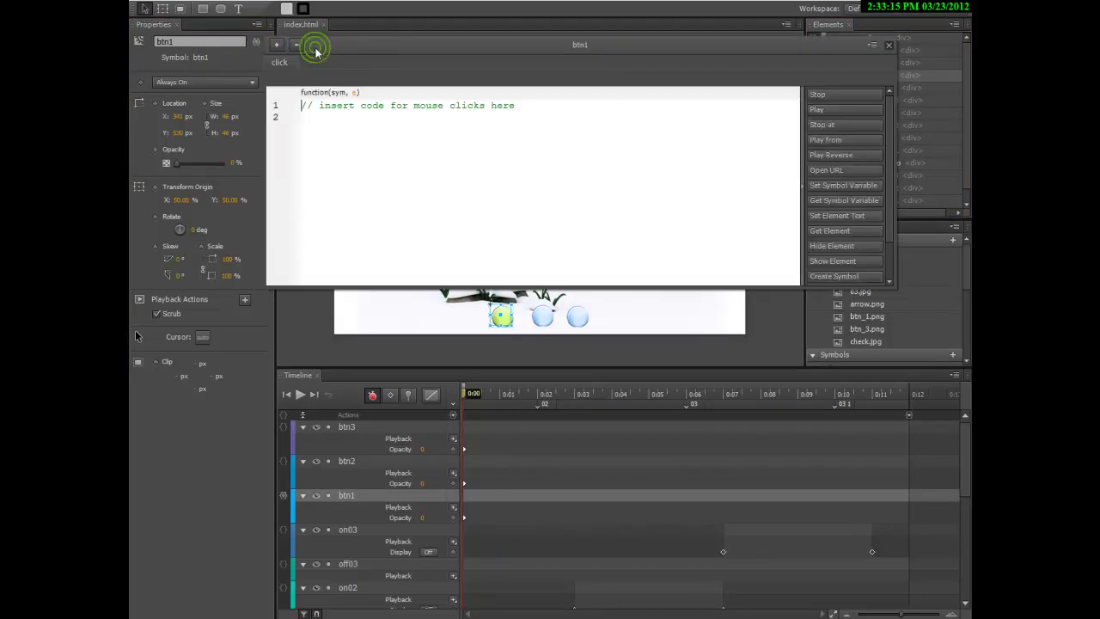
pyautogui.click(823, 113)
pyautogui.click(355, 105)
pyautogui.click(494, 97)
pyautogui.write('""')
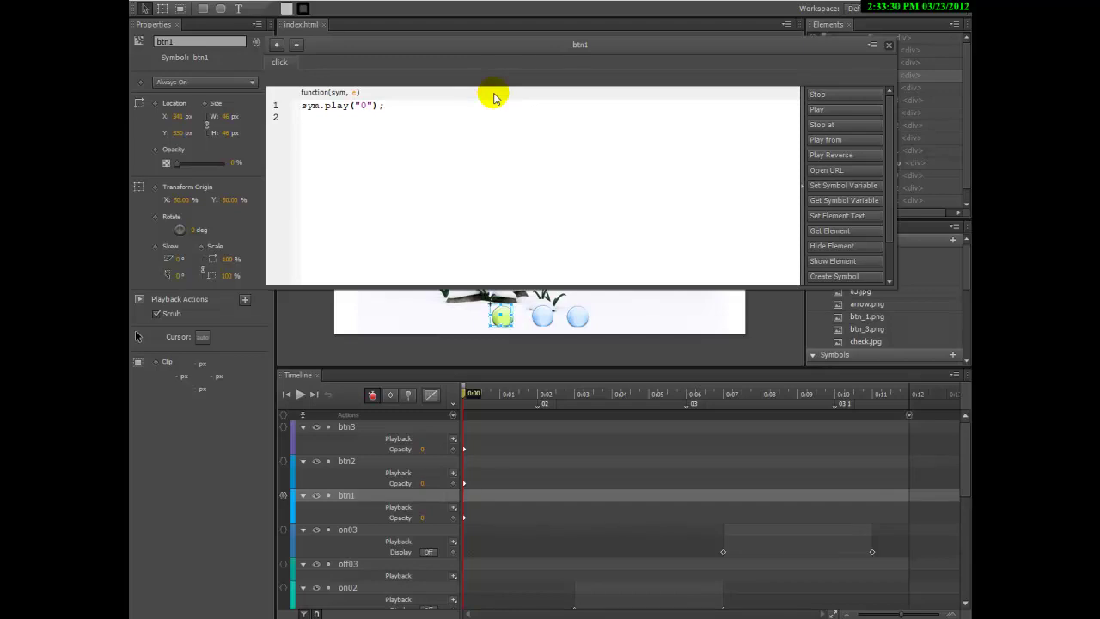
pyautogui.click(888, 47)
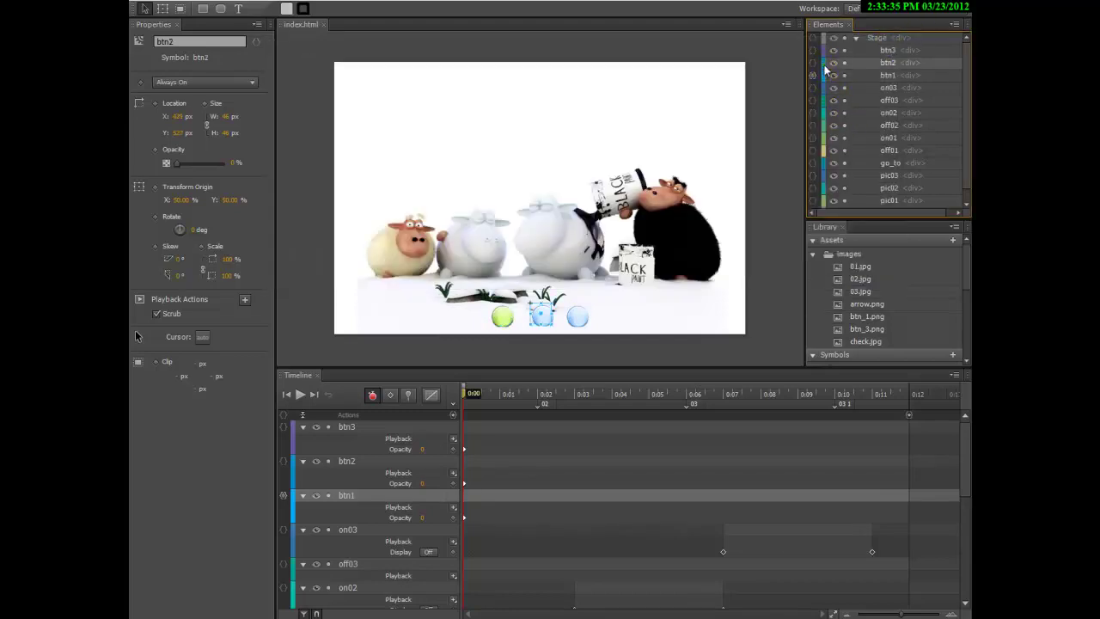
# Add a click action to btn2 with the code sym.play("02");
pyautogui.click(824, 65)
pyautogui.click(255, 41)
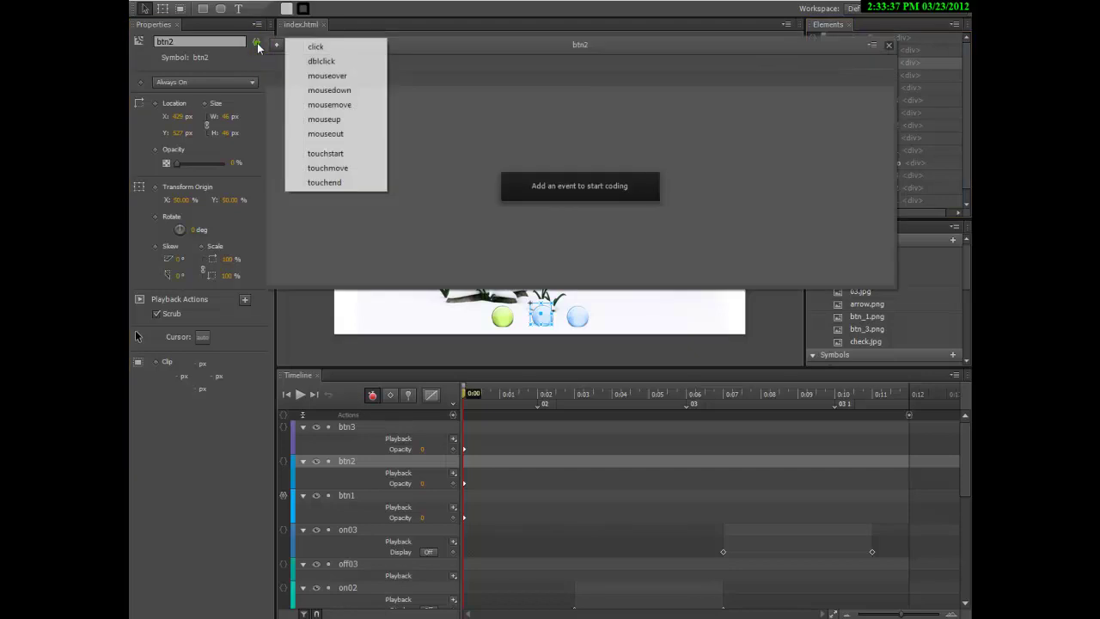
pyautogui.click(318, 47)
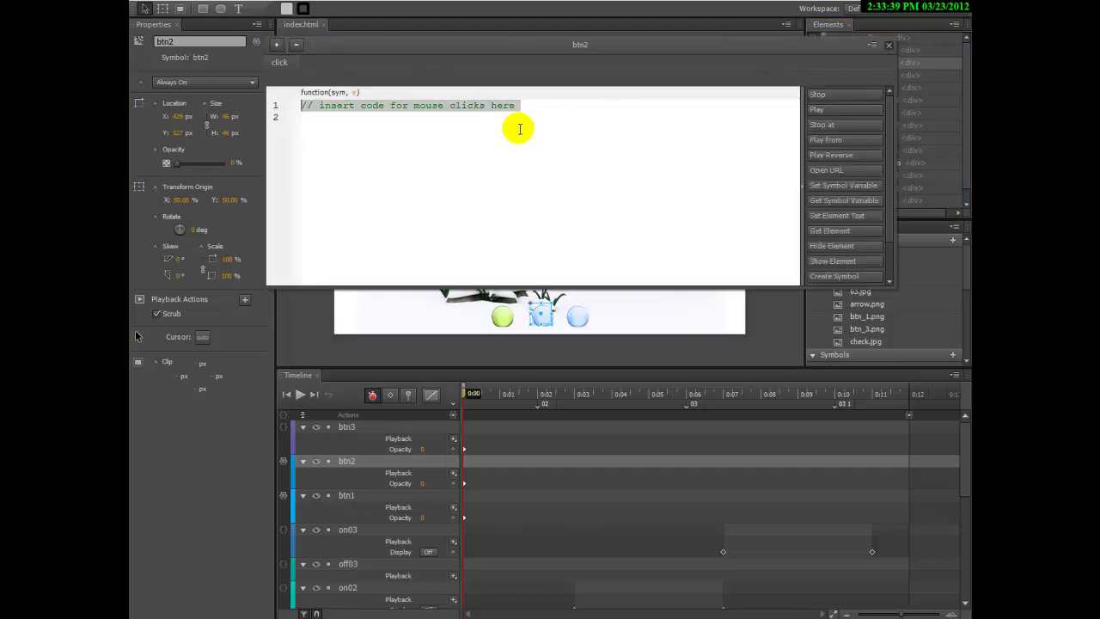
pyautogui.click(825, 110)
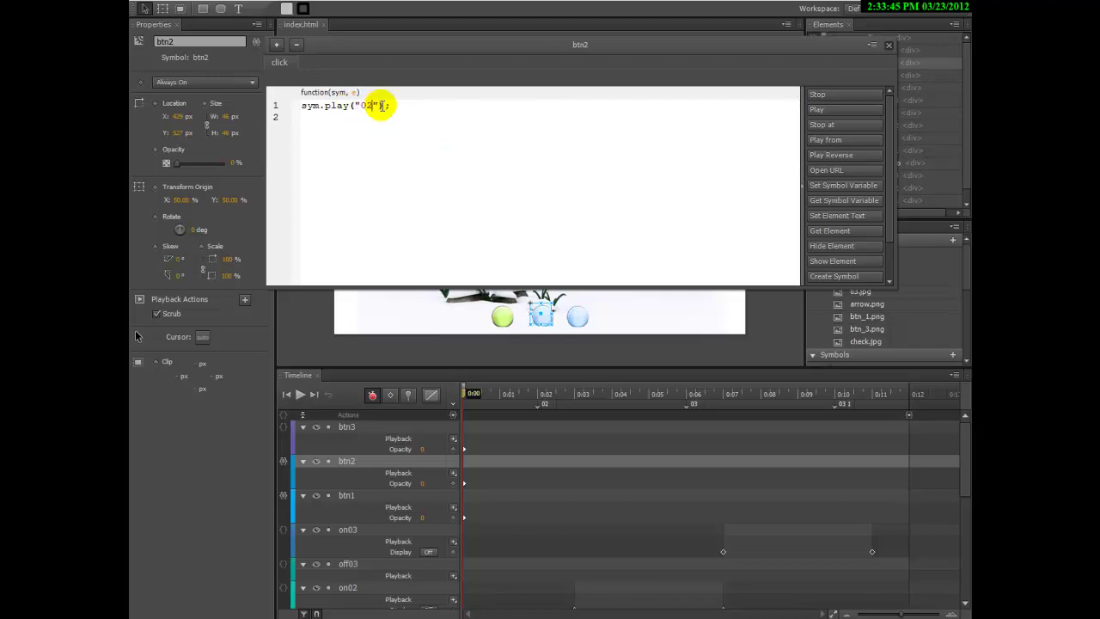
pyautogui.click(890, 49)
# Add a click action to btn3 with the code sym.play("03");
pyautogui.click(855, 52)
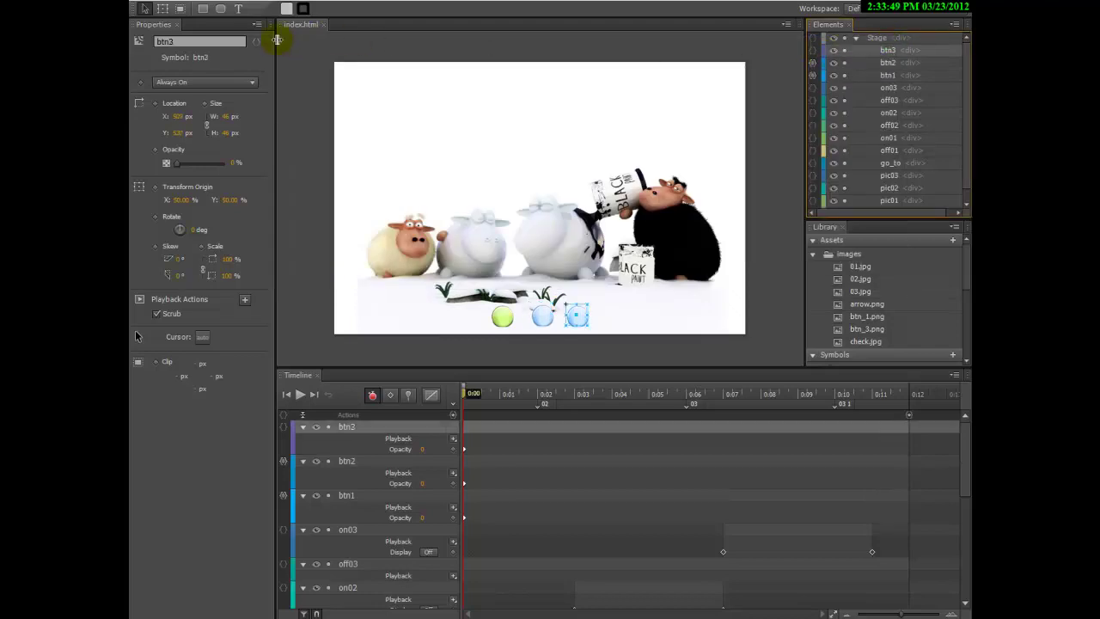
pyautogui.click(255, 42)
pyautogui.click(317, 44)
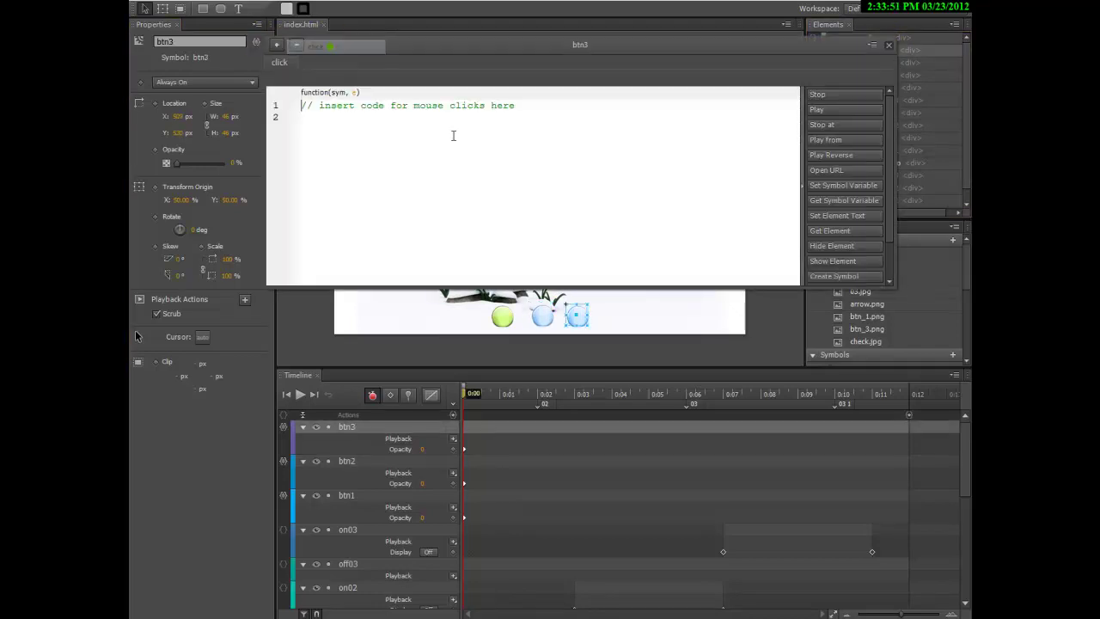
pyautogui.hotkey('ctrl', 'a')
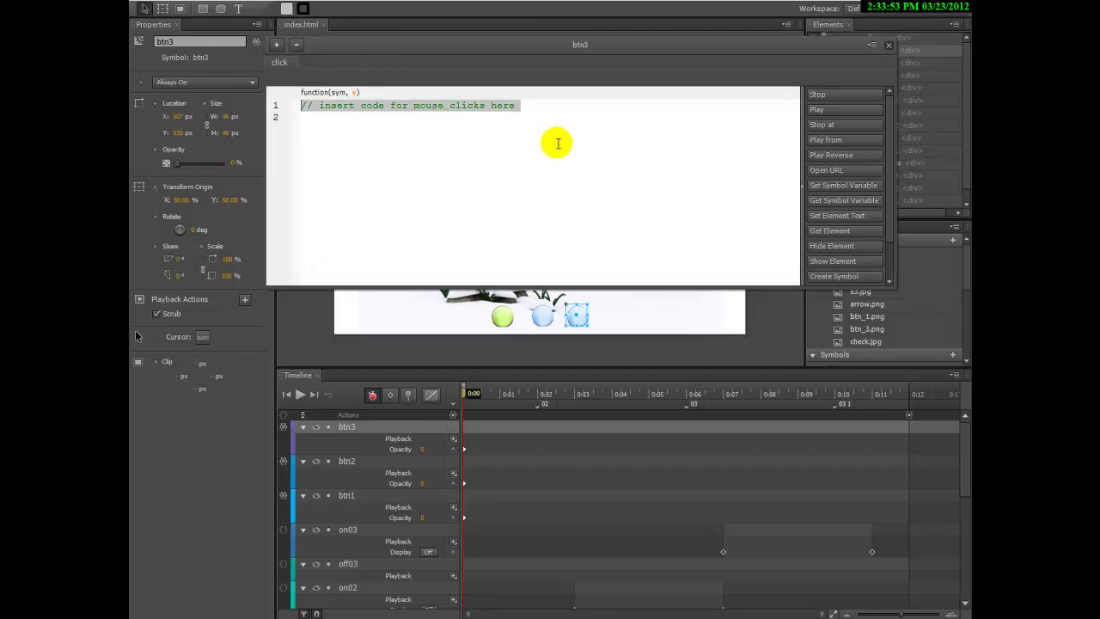
pyautogui.click(825, 112)
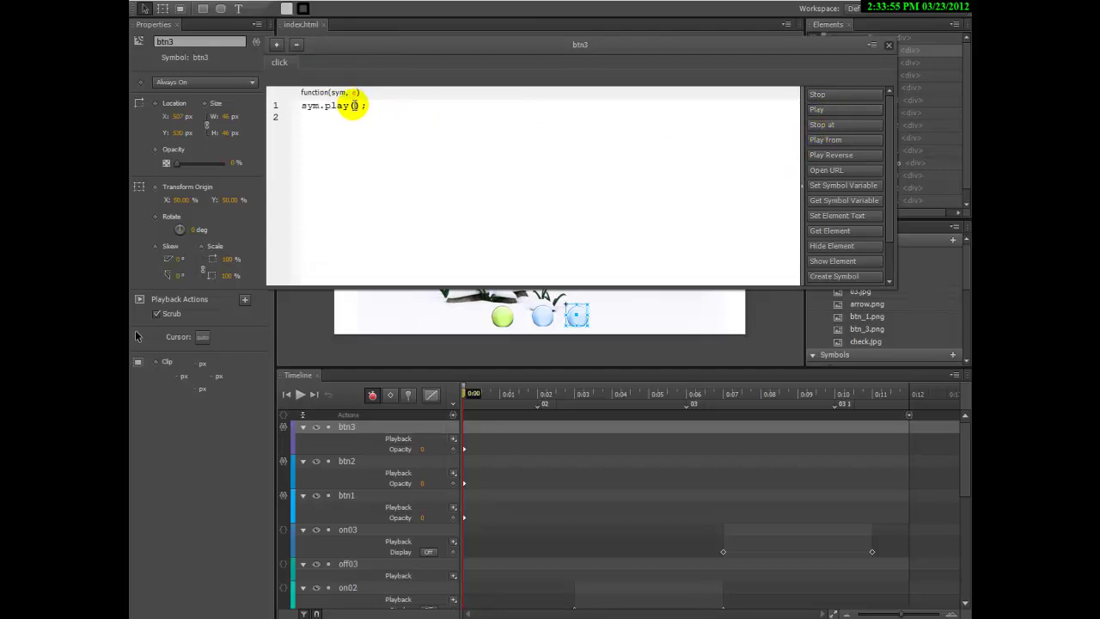
pyautogui.write('""')
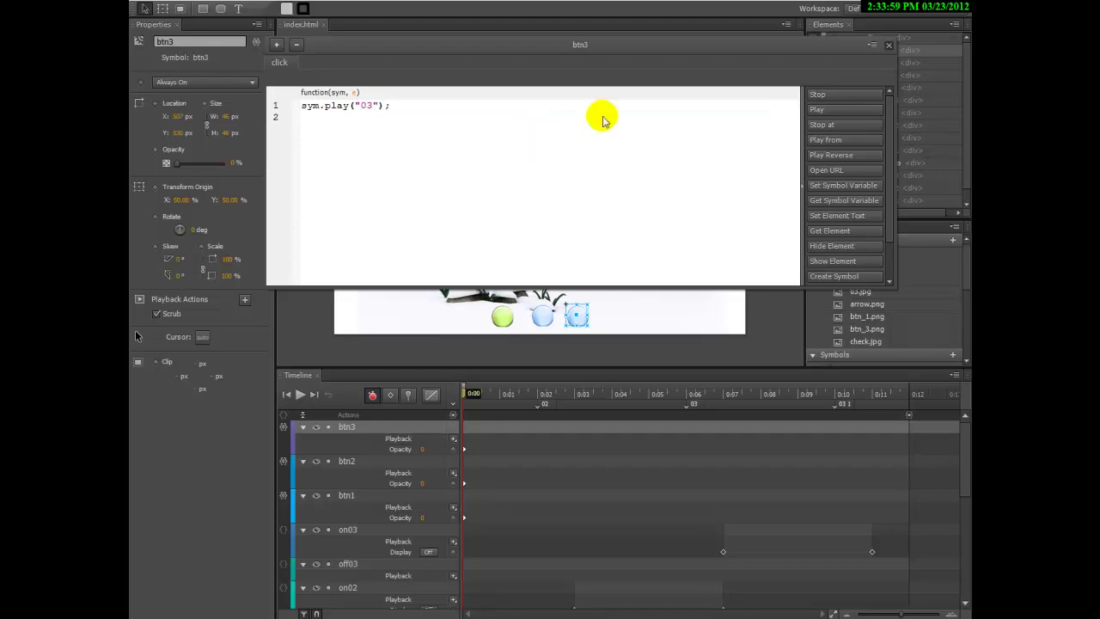
pyautogui.click(888, 46)
# Open the name of the last timeline label, at 0:10, for editing
pyautogui.click(843, 406)
pyautogui.doubleClick(844, 405)
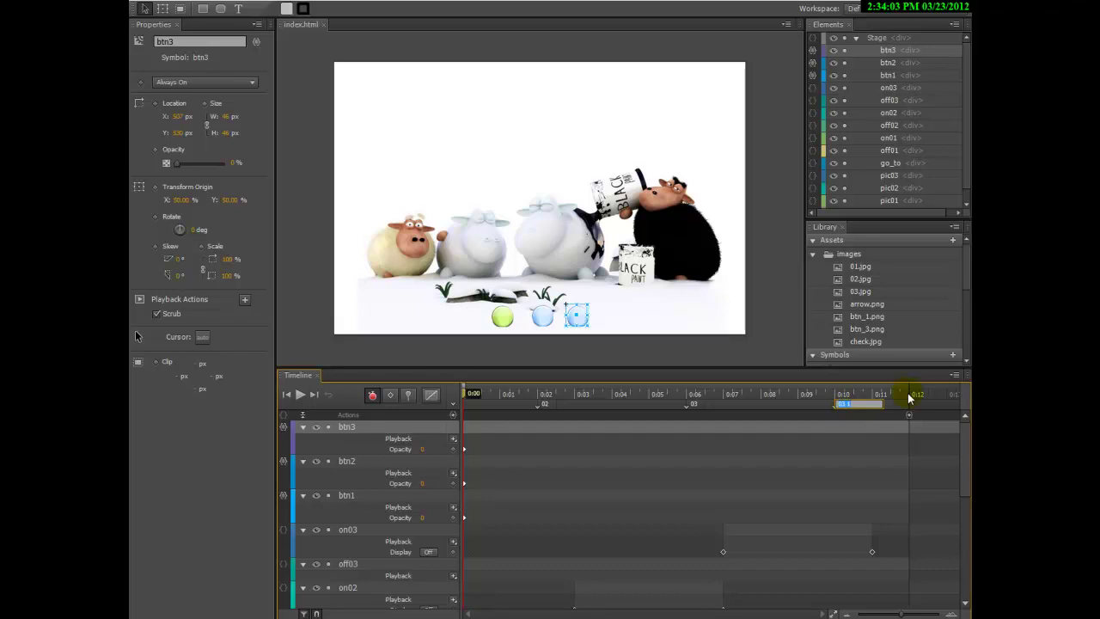
pyautogui.click(909, 397)
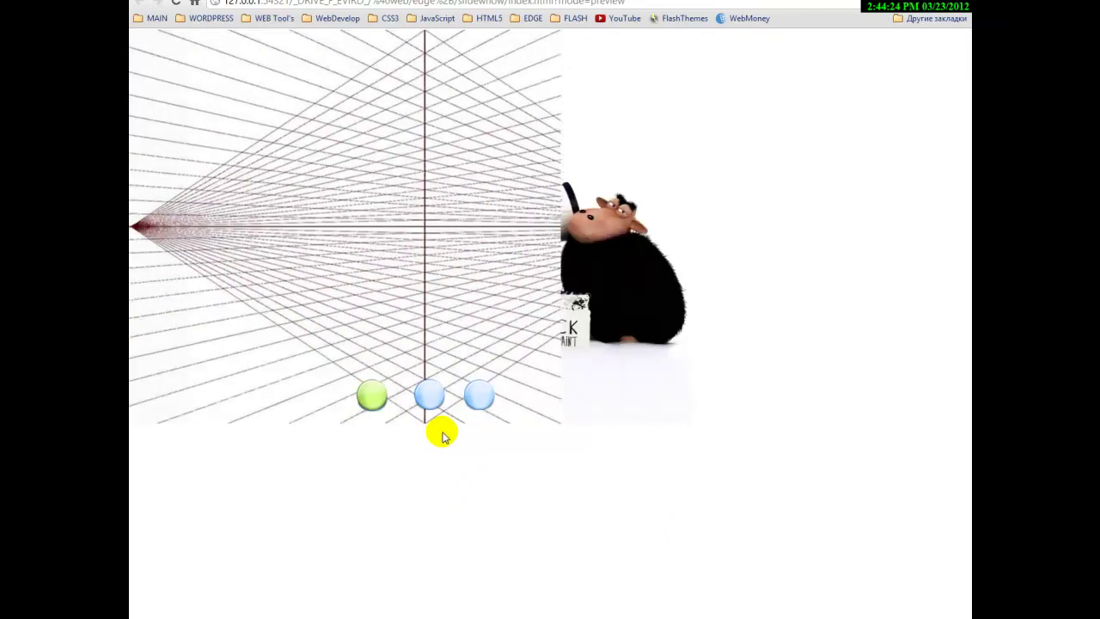
# In the browser preview, test the slideshow's second navigation button and then its first one
pyautogui.click(431, 402)
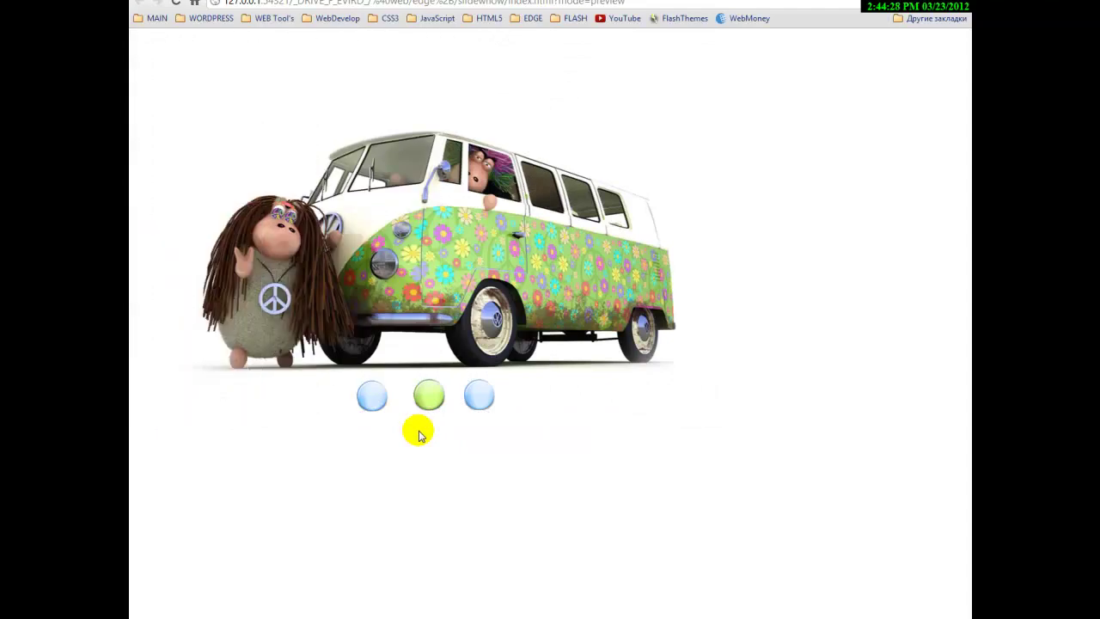
pyautogui.click(374, 402)
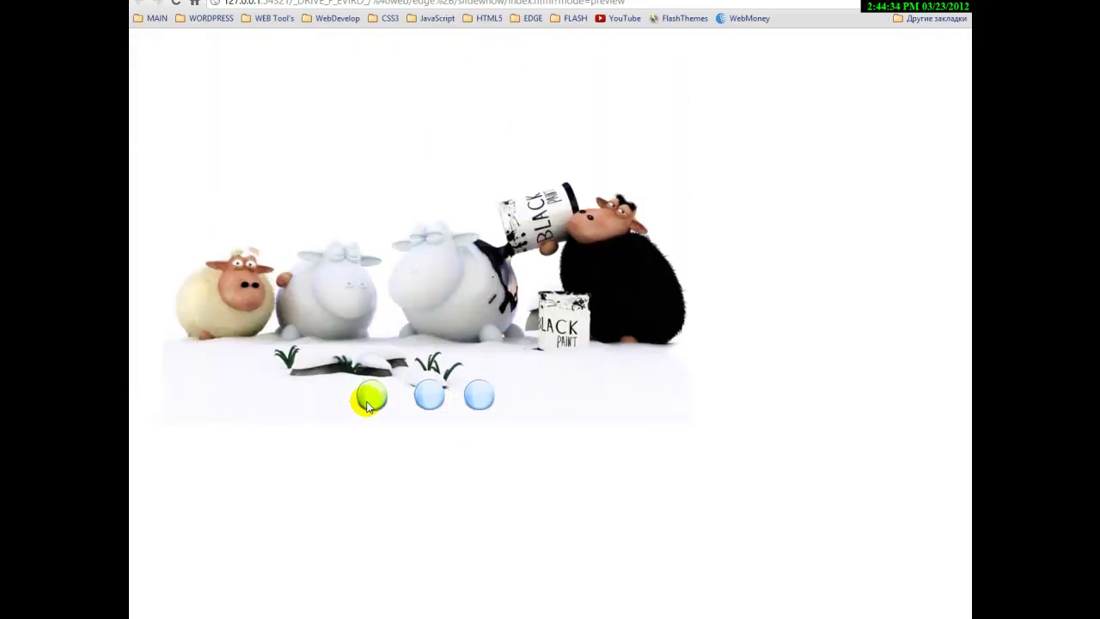
pyautogui.click(369, 402)
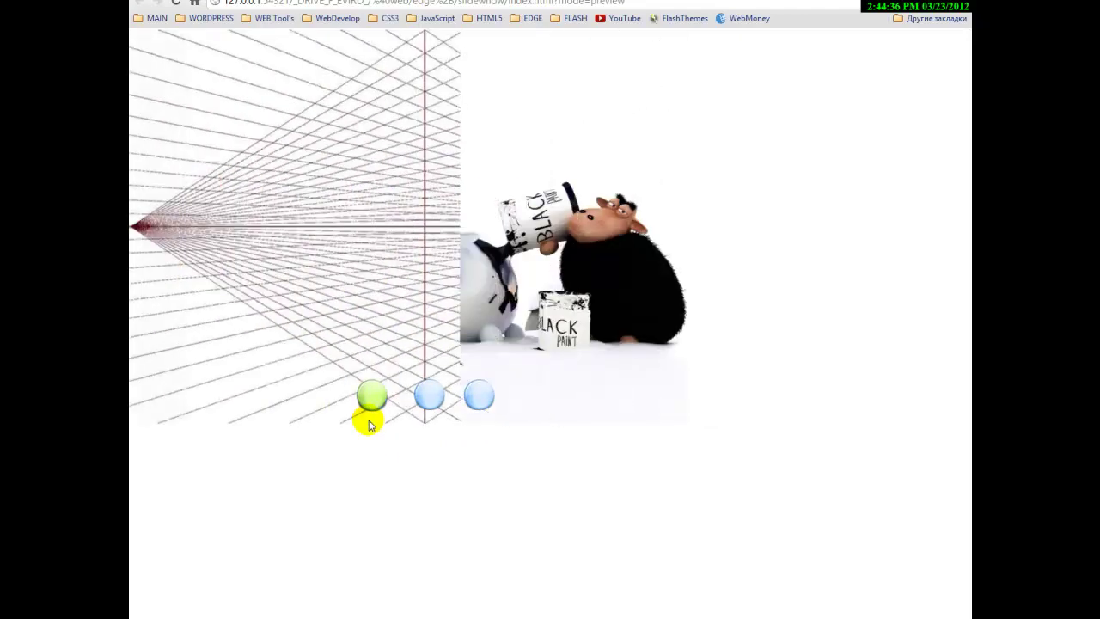